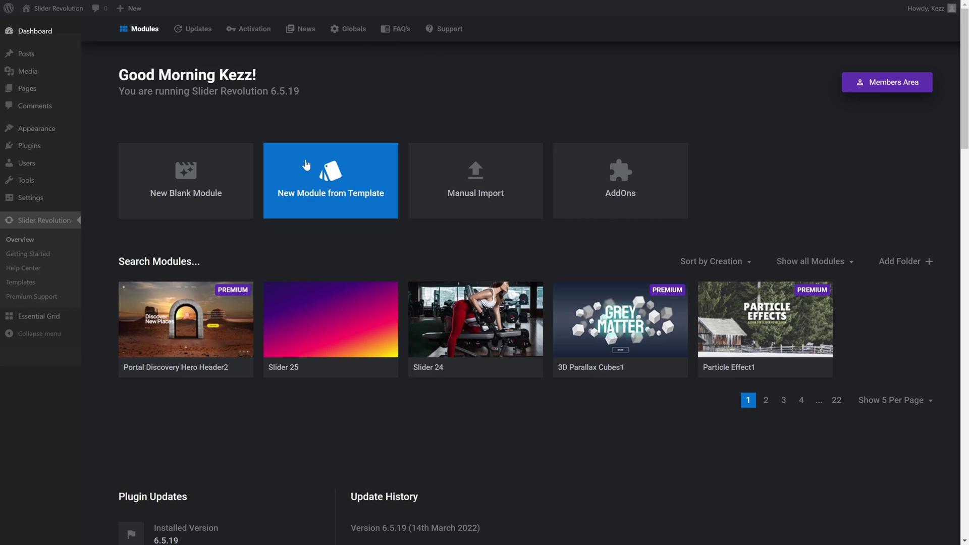
- Search the module templates for "portal" and install the Portal Discovery Hero Header template as a new module
left_click(342, 187)
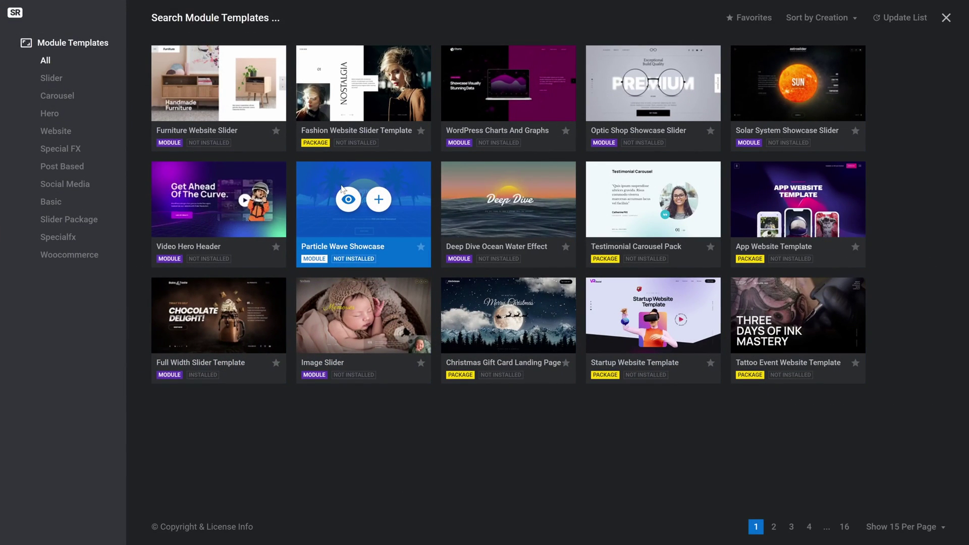
left_click(216, 18)
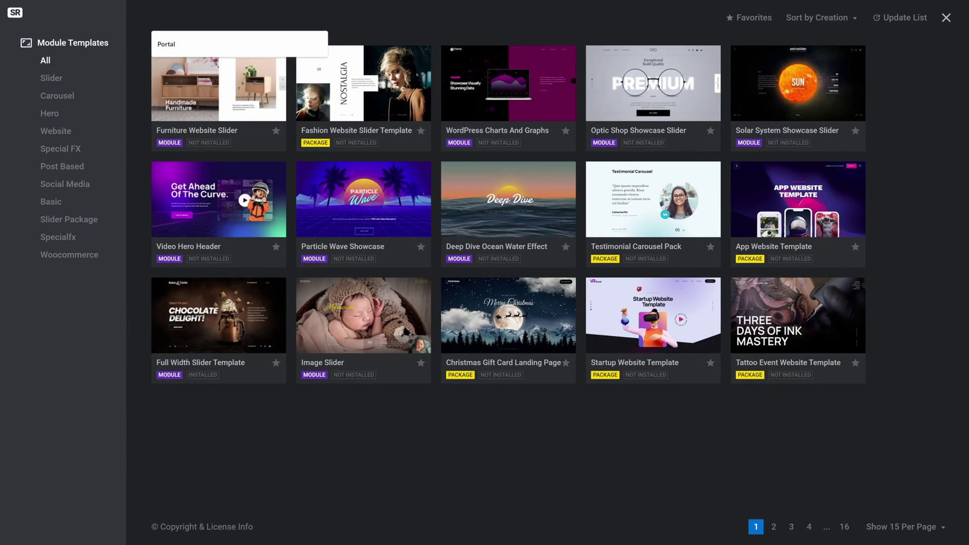
type("portal")
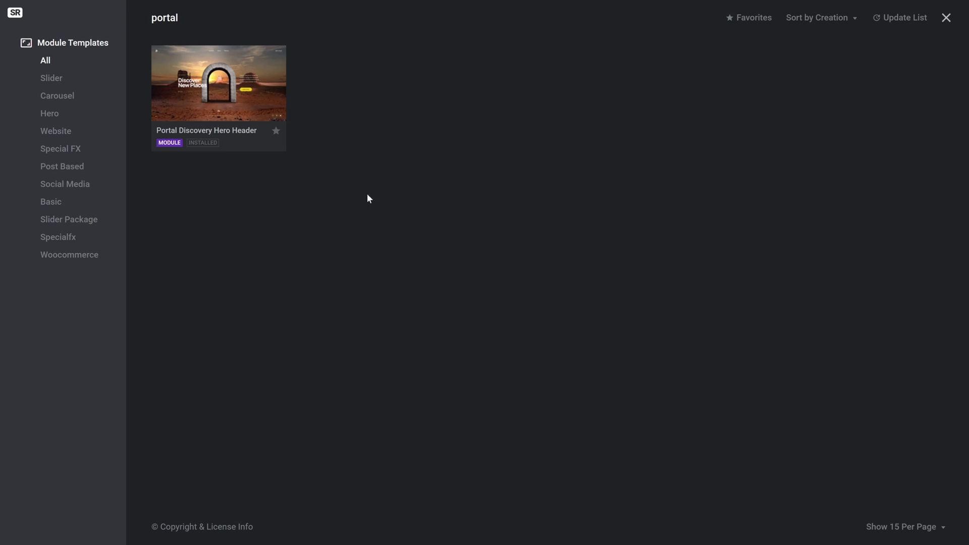
left_click(234, 83)
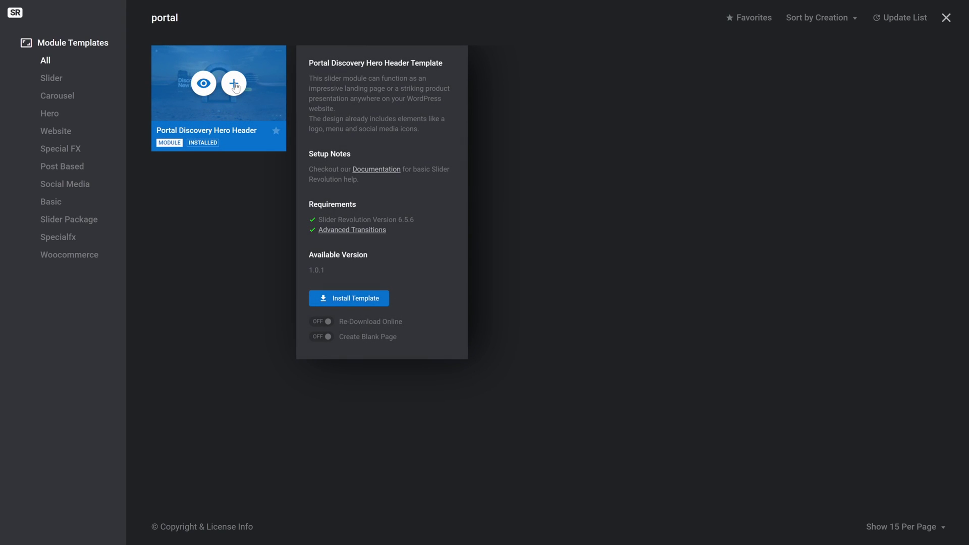
left_click(355, 299)
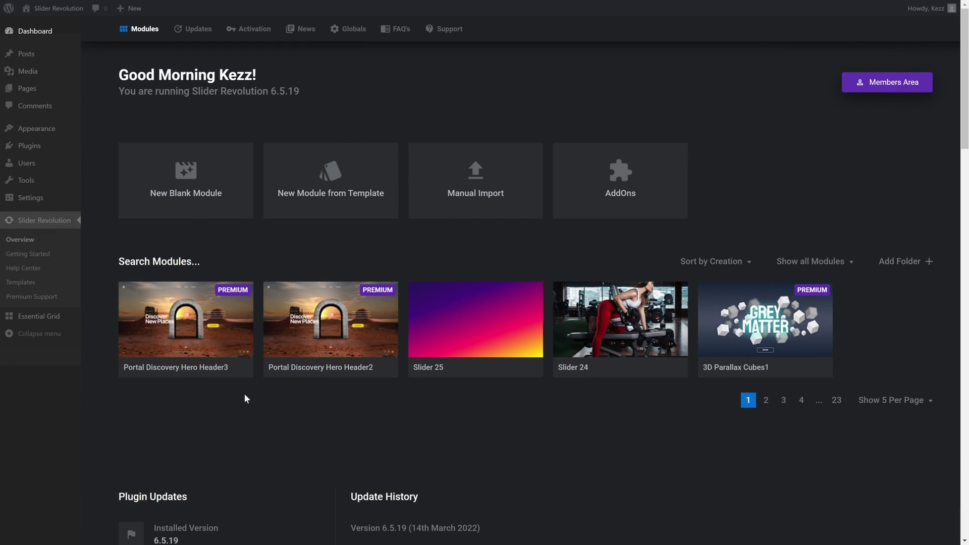
- Open the Portal Discovery Hero Header3 module for editing and preview its slides, switching places through the gate
mouse_move(165, 359)
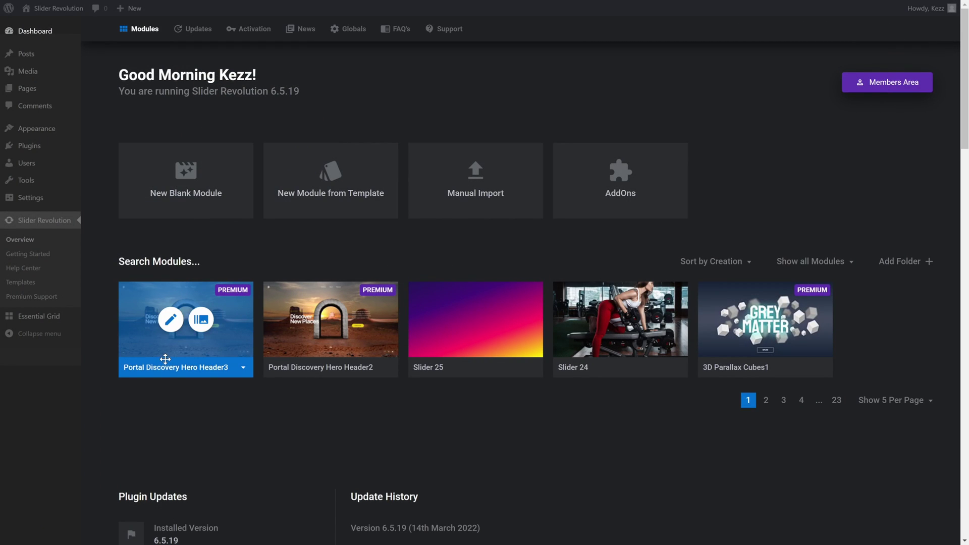
left_click(171, 322)
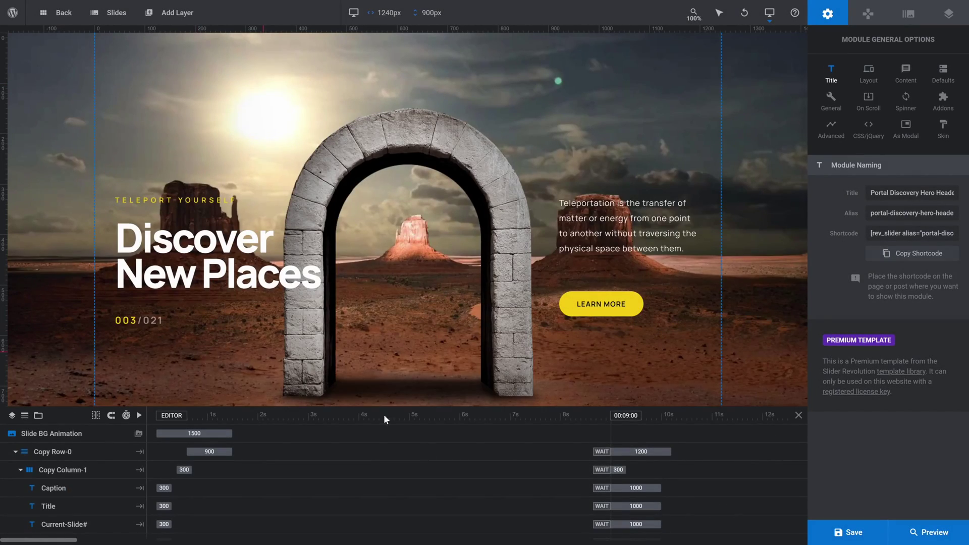
left_click(929, 533)
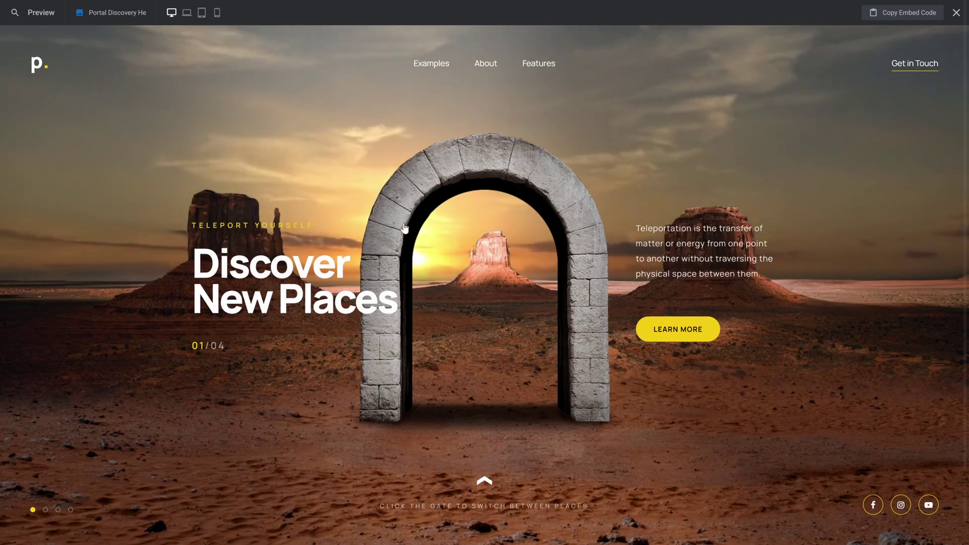
left_click(478, 335)
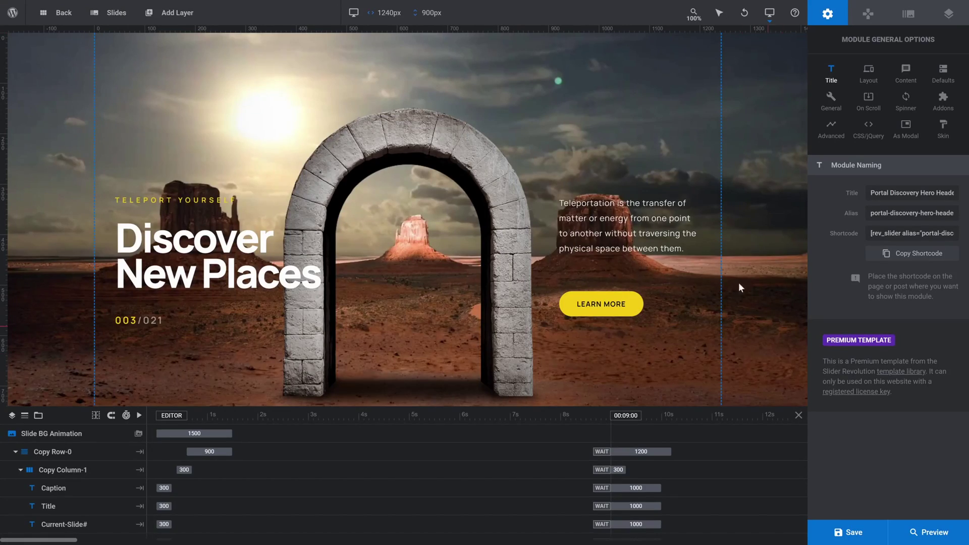
- Replace the stone portal image with the Headphones object from the Object Library's Music category in size L
left_click(472, 146)
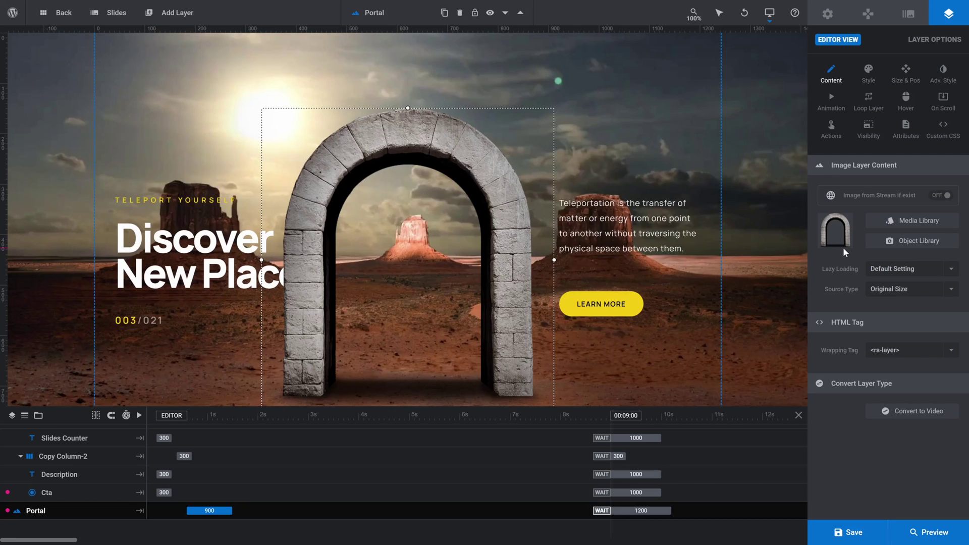
left_click(913, 243)
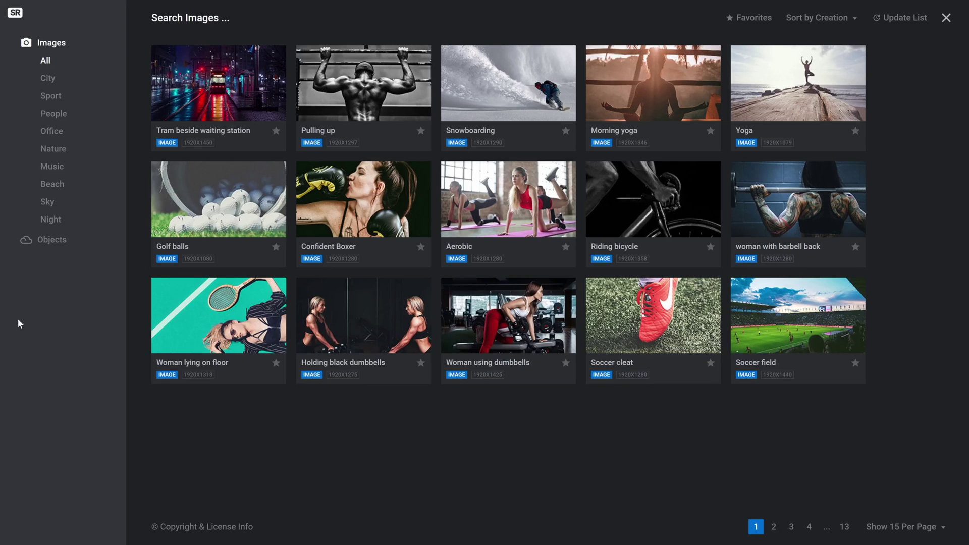
left_click(50, 240)
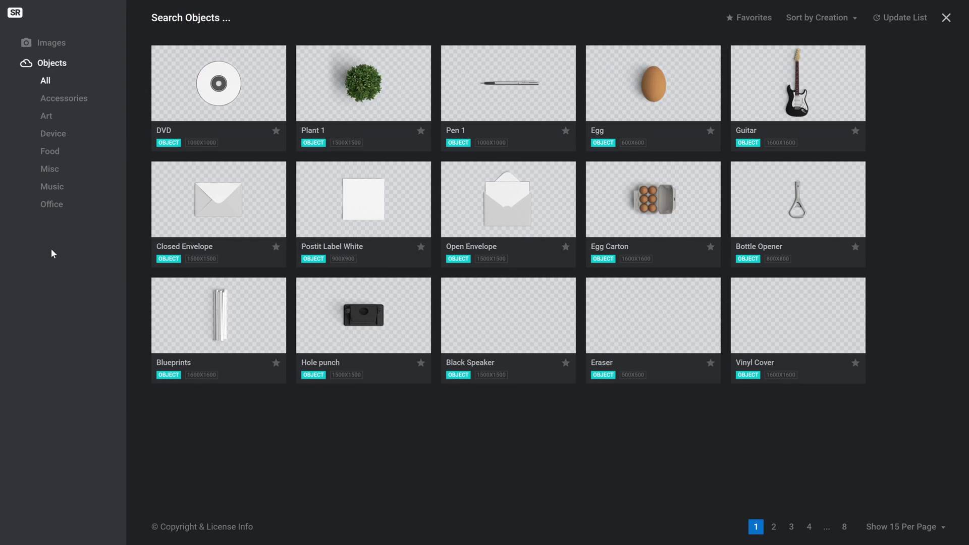
mouse_move(227, 291)
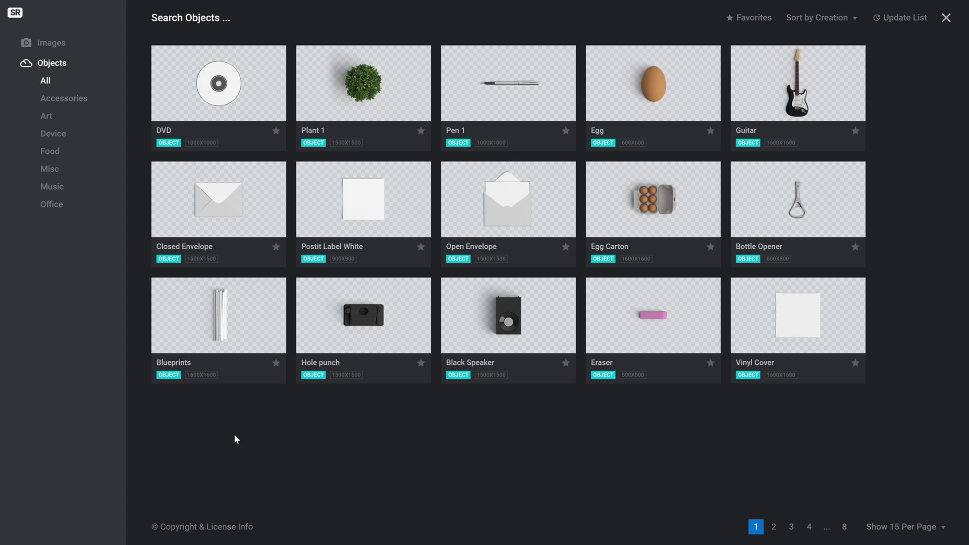
left_click(47, 192)
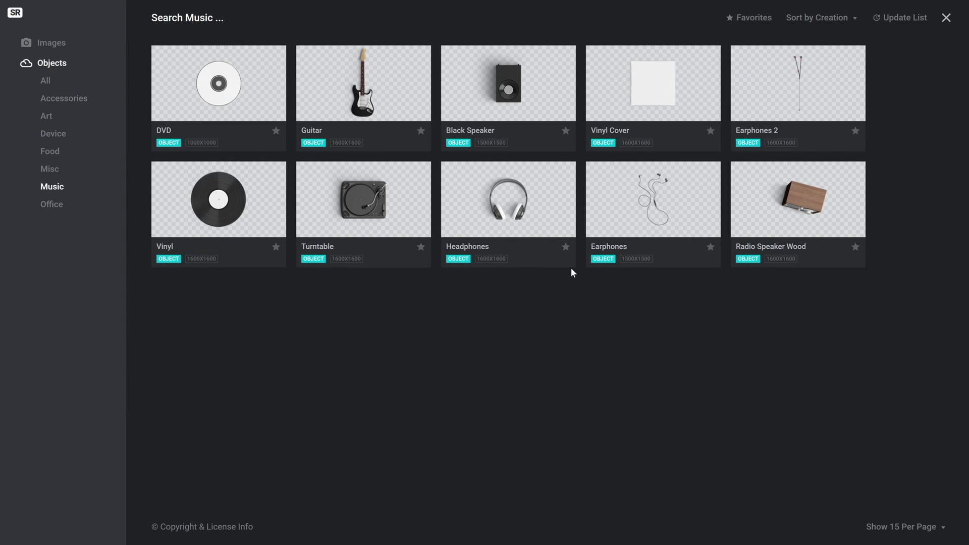
mouse_move(532, 228)
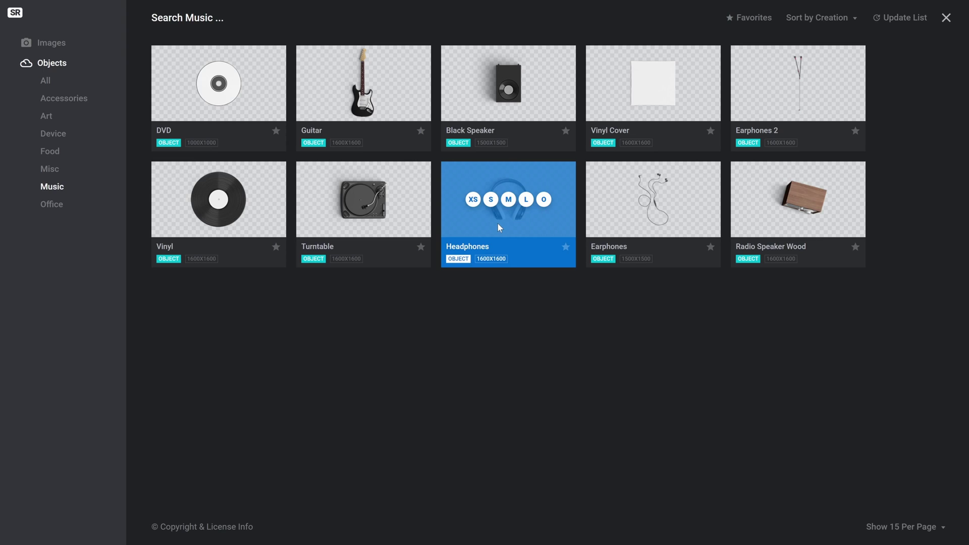
left_click(525, 200)
- Set the headphones layer's width to 1100px with its proportions locked
left_click(795, 415)
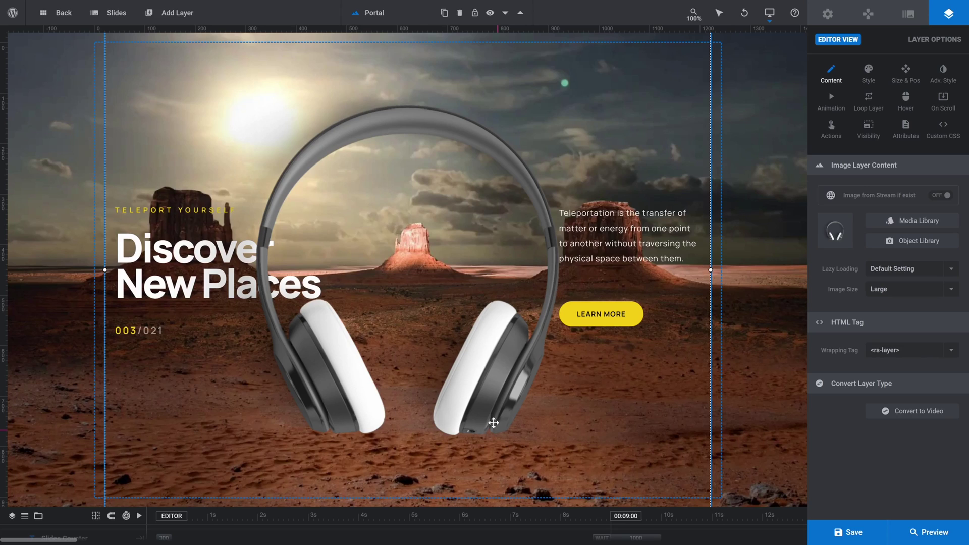
left_click(906, 73)
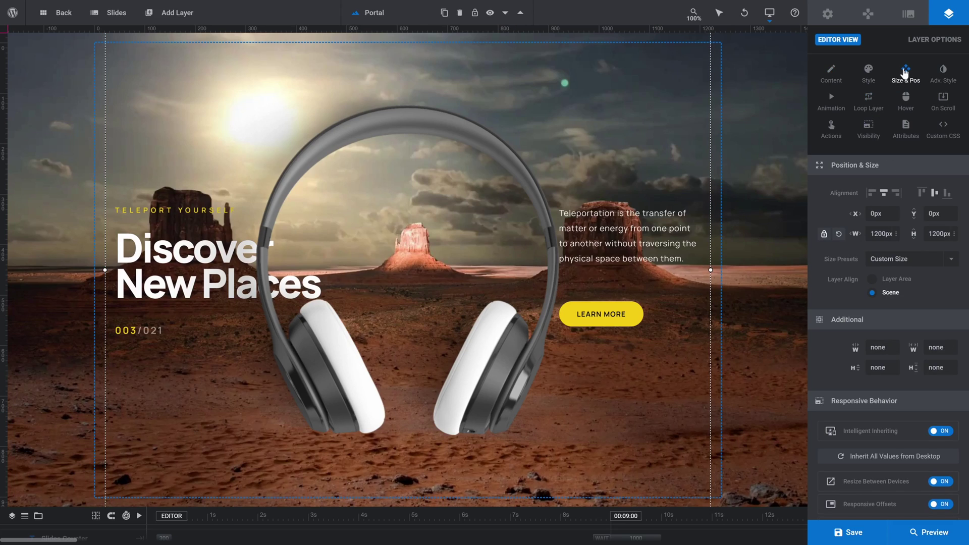
left_click(824, 236)
left_click(881, 234)
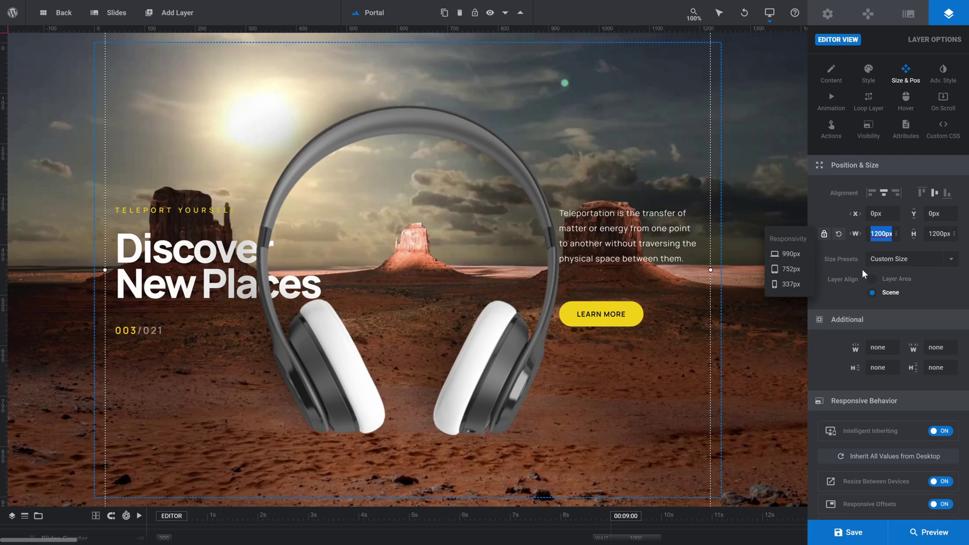
type("1100")
key("Return")
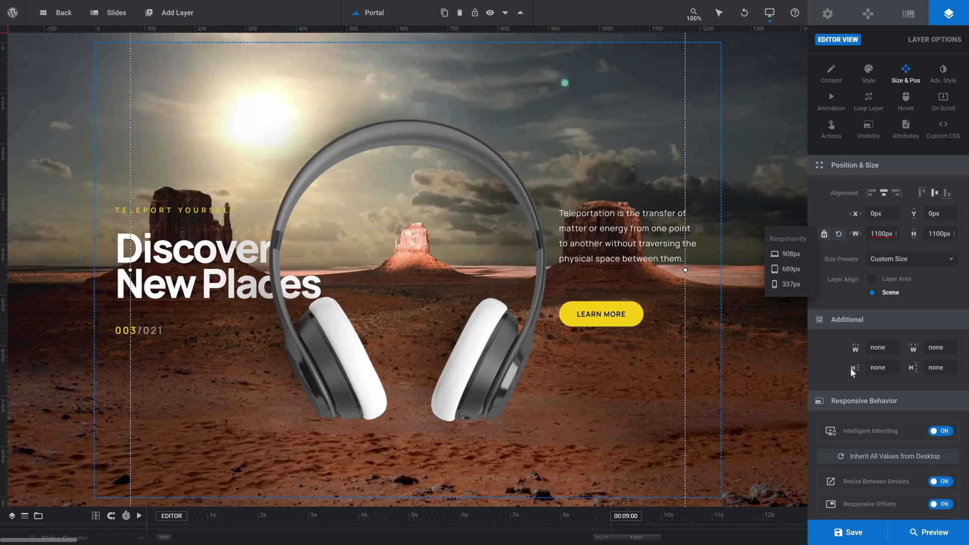
- Replace the slide's background video with Live Music from the Object Library's Music category
mouse_move(696, 528)
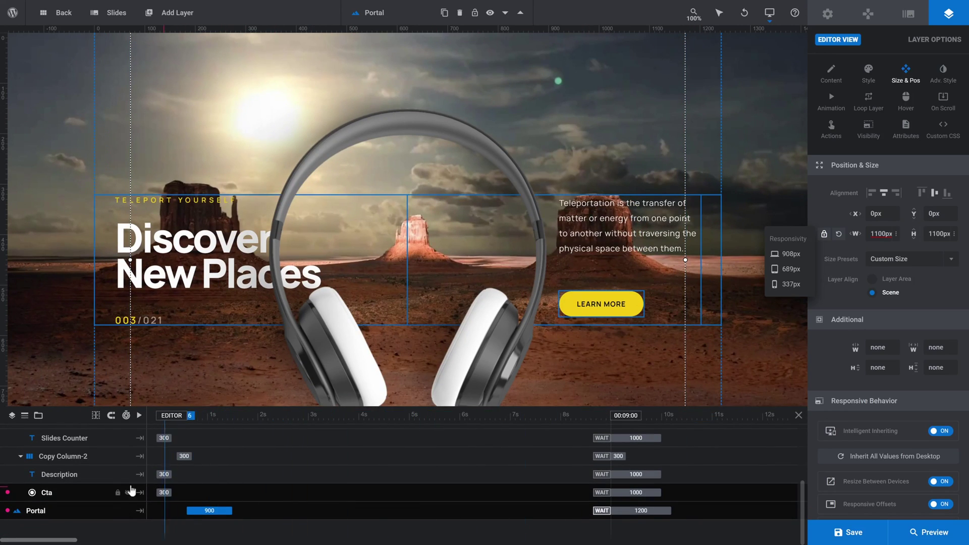
scroll(121, 492, "up", 5)
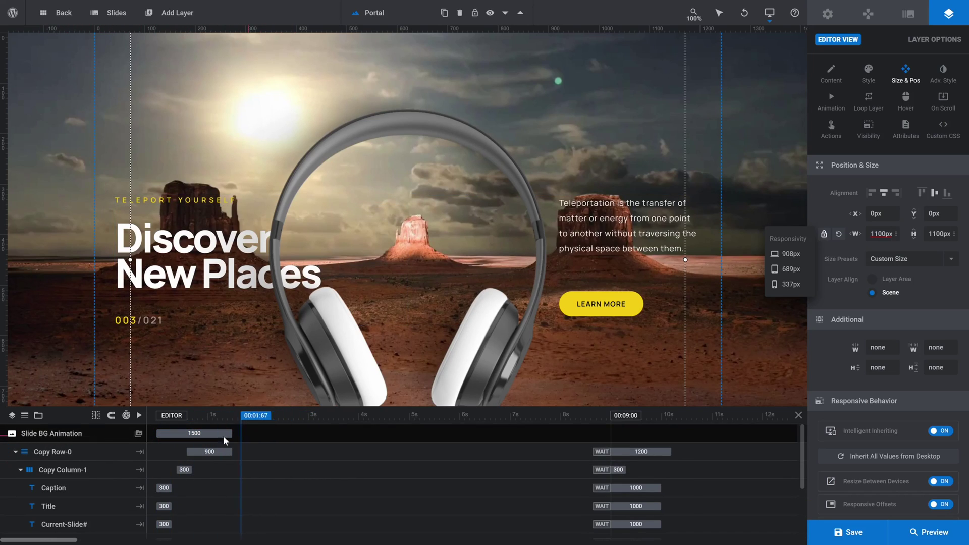
left_click(139, 434)
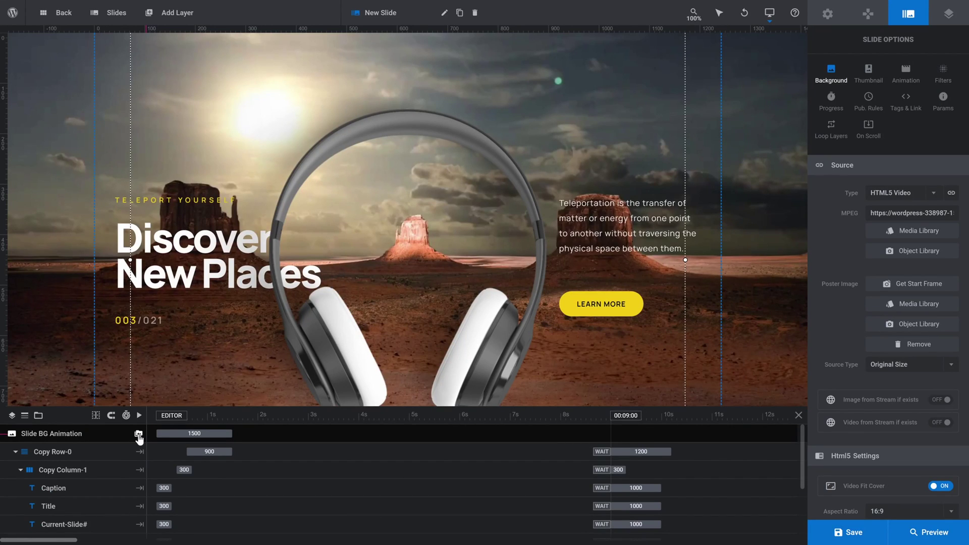
left_click(916, 258)
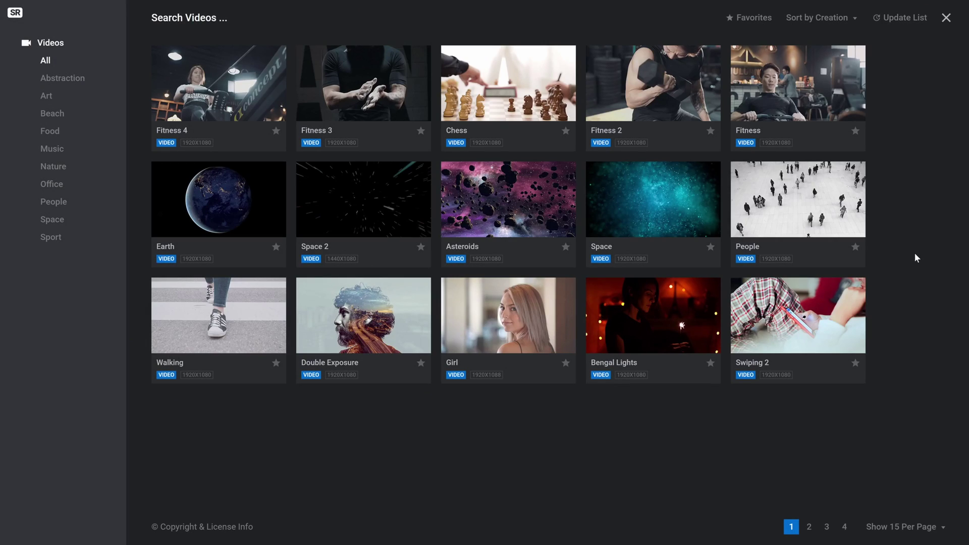
left_click(51, 150)
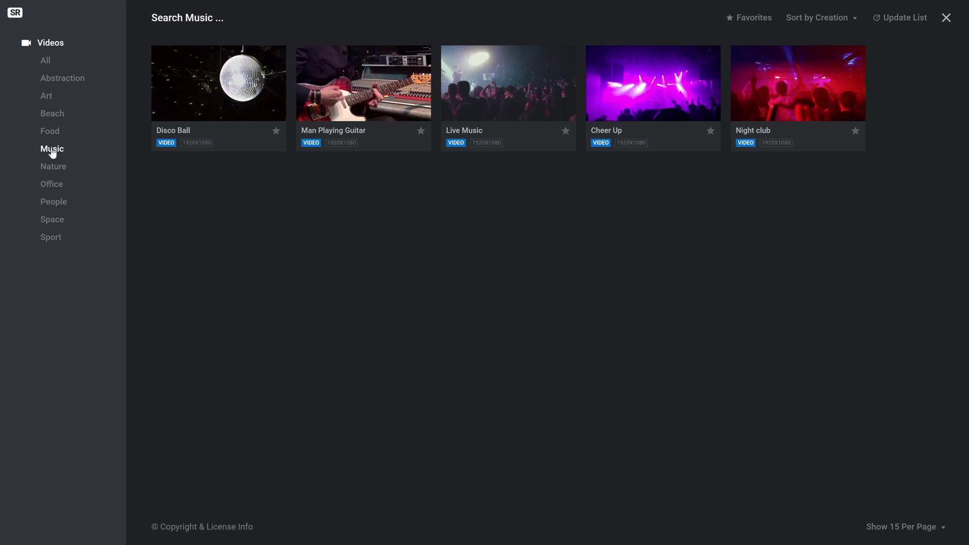
mouse_move(512, 93)
mouse_move(516, 110)
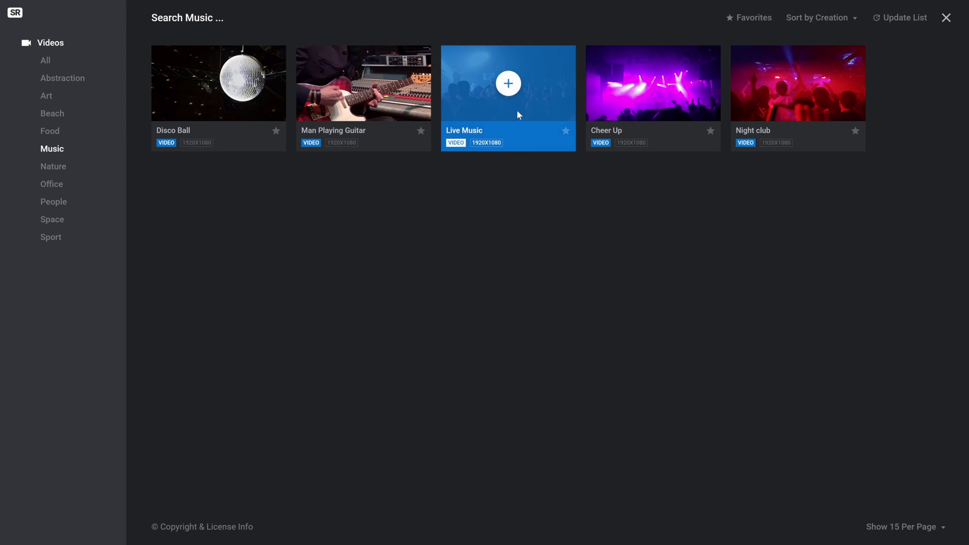
left_click(509, 84)
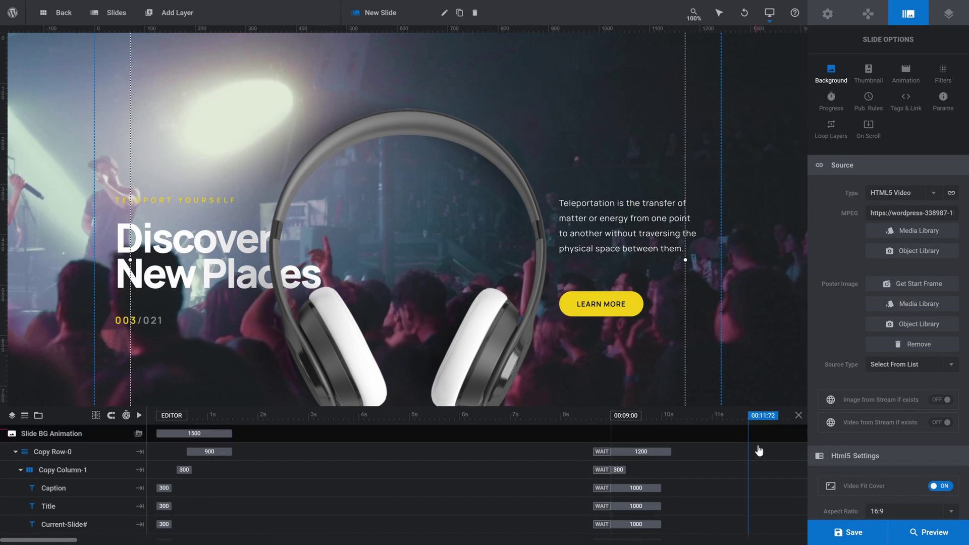
- Save the slide and preview the module with the headphones and the new background video
left_click(848, 533)
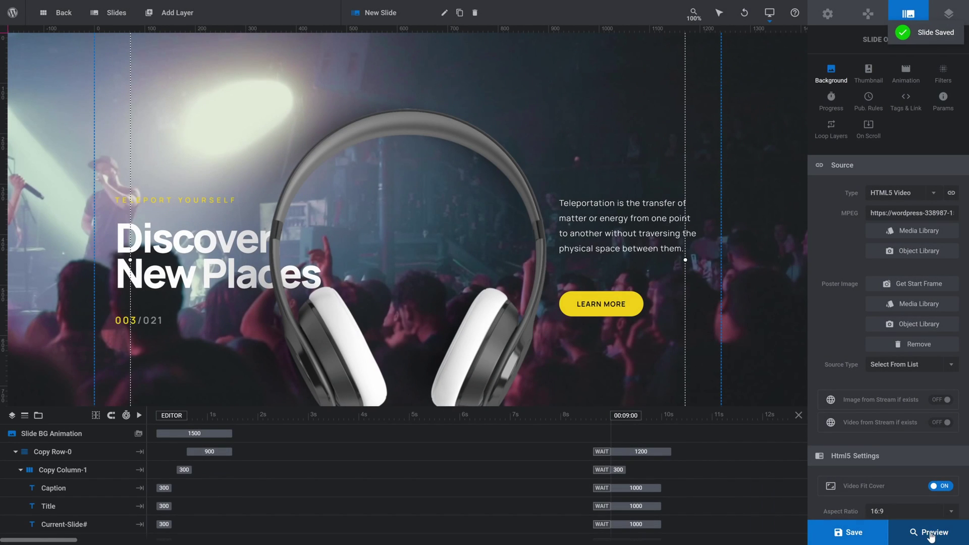
left_click(932, 535)
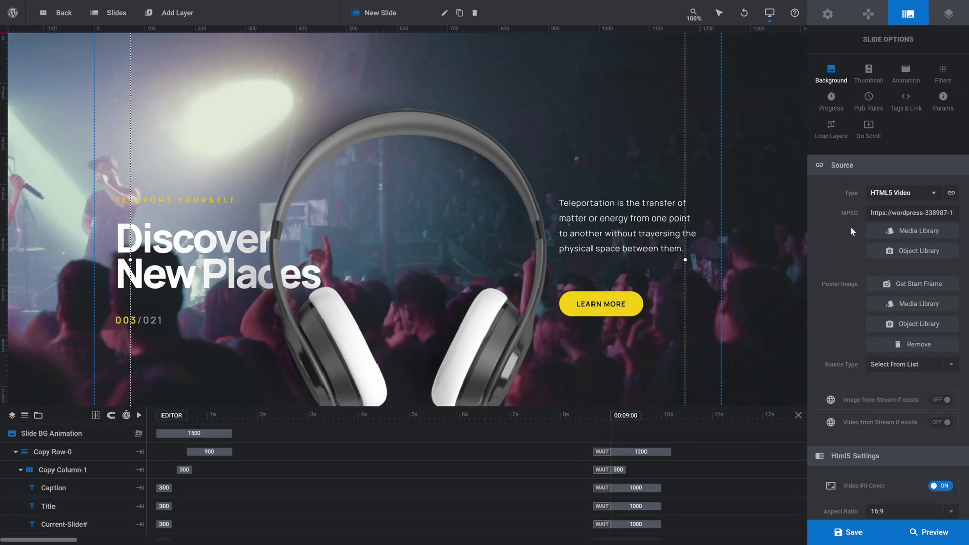
left_click(677, 457)
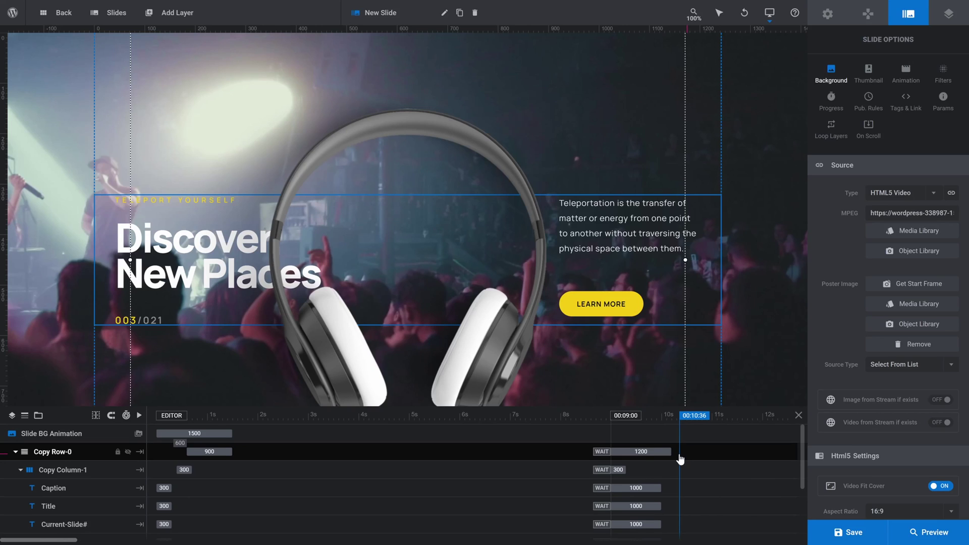
- Add a shape layer with the Cover size preset and align it to the Scene
left_click(174, 14)
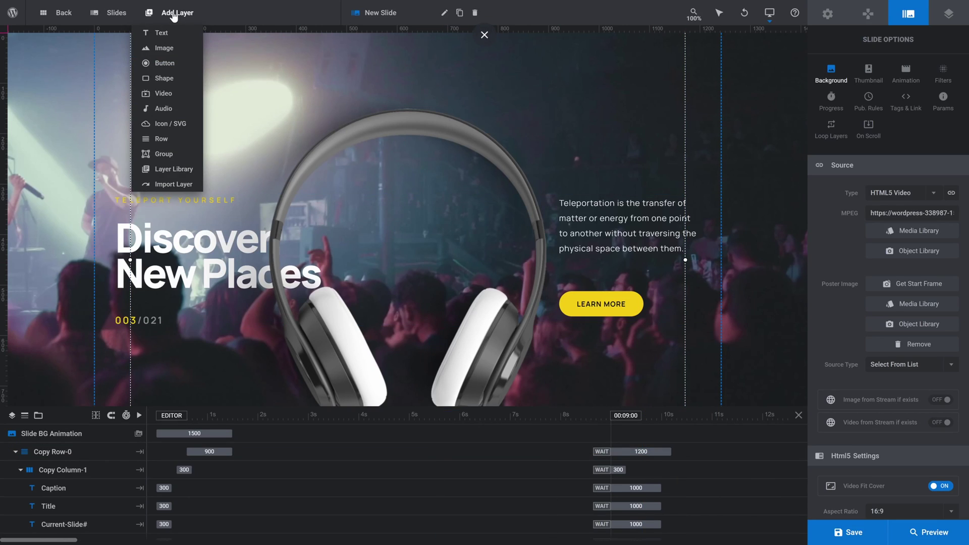
left_click(164, 78)
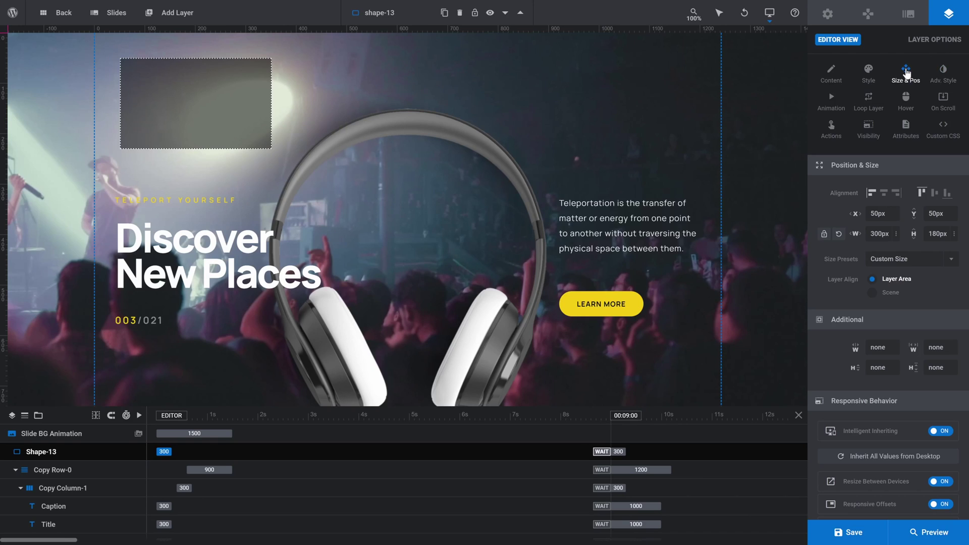
left_click(952, 263)
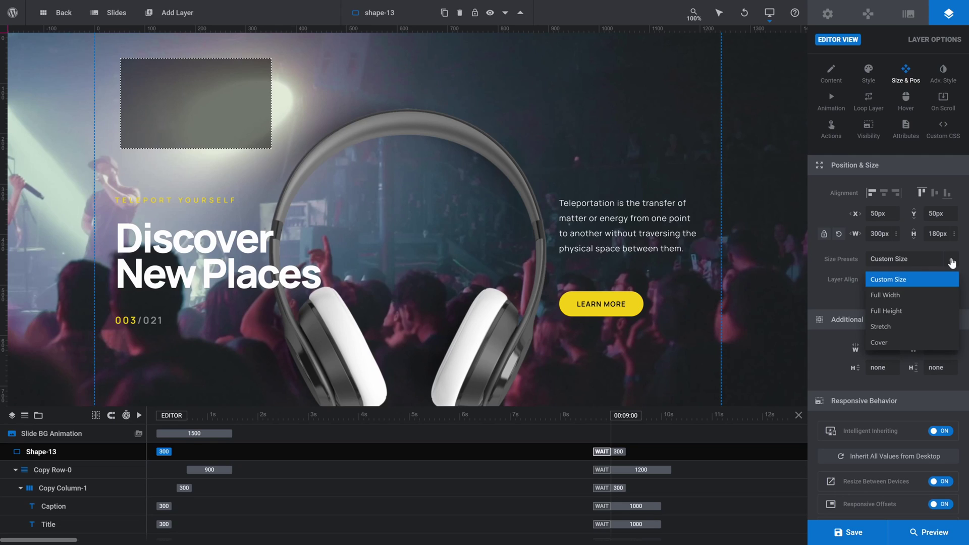
left_click(879, 344)
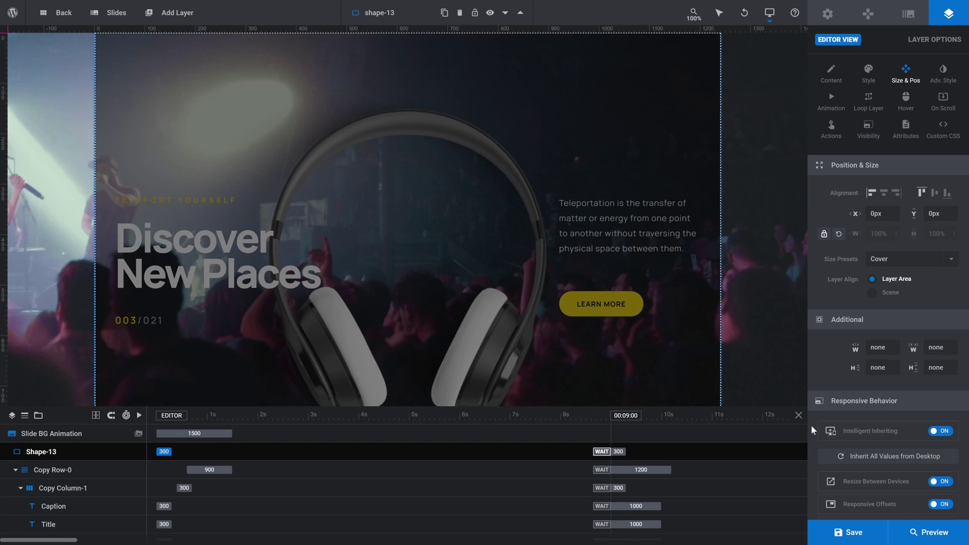
left_click(799, 416)
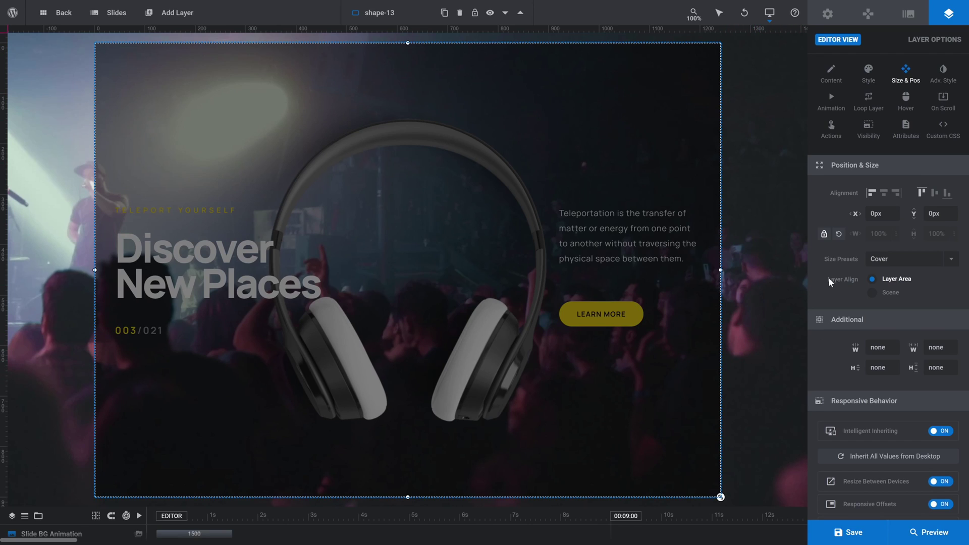
left_click(881, 297)
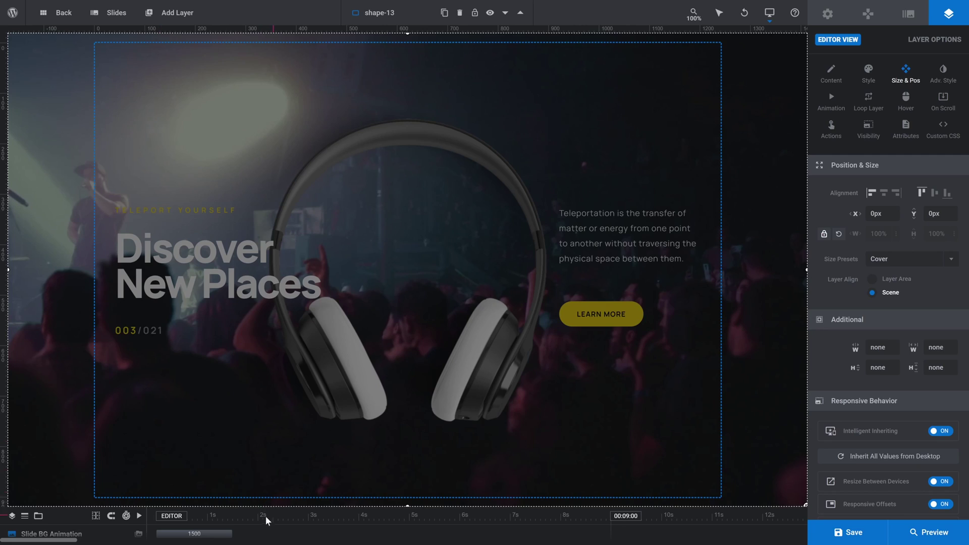
- Move the Shape-13 overlay below the Copy Row-0 and Portal layers in the layer order, and preview the module
left_click(290, 515)
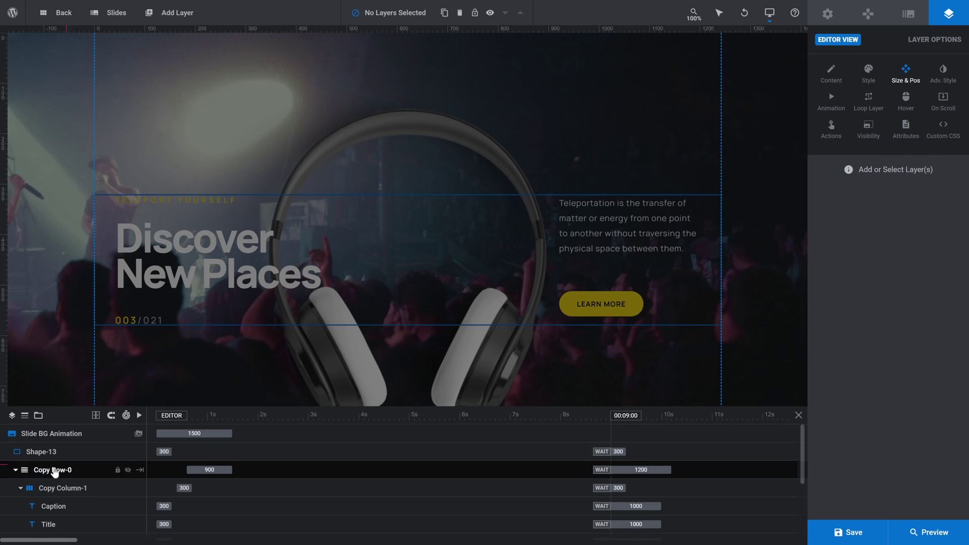
left_click(16, 471)
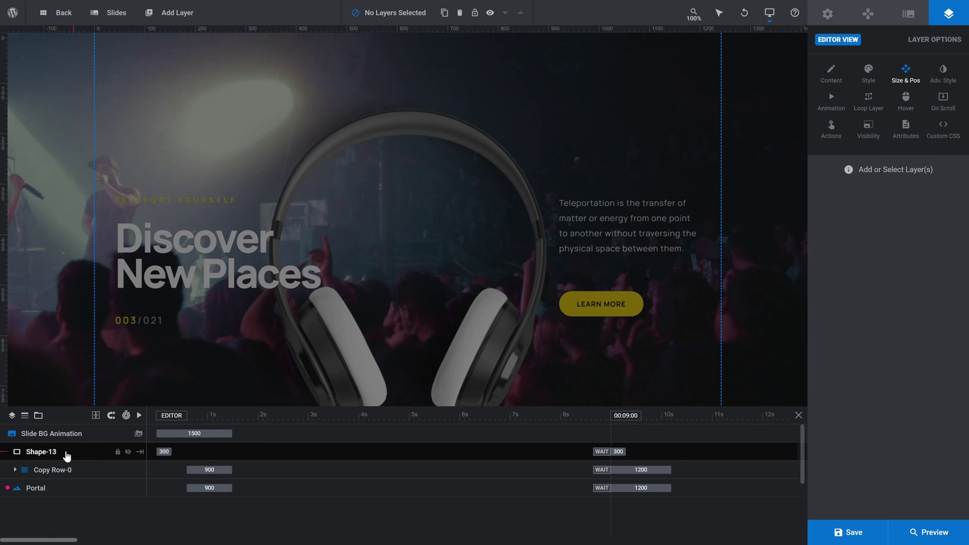
left_click_drag(67, 455, 86, 512)
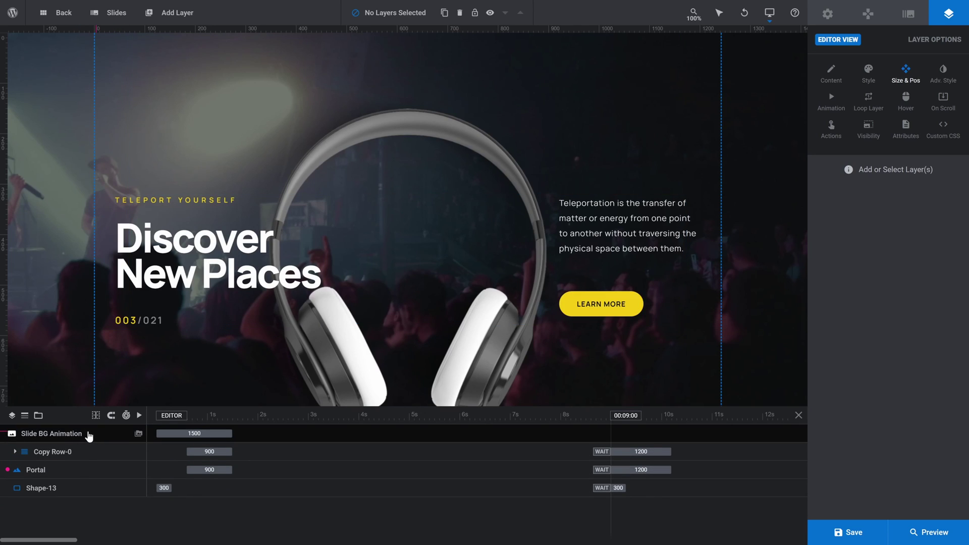
left_click(799, 415)
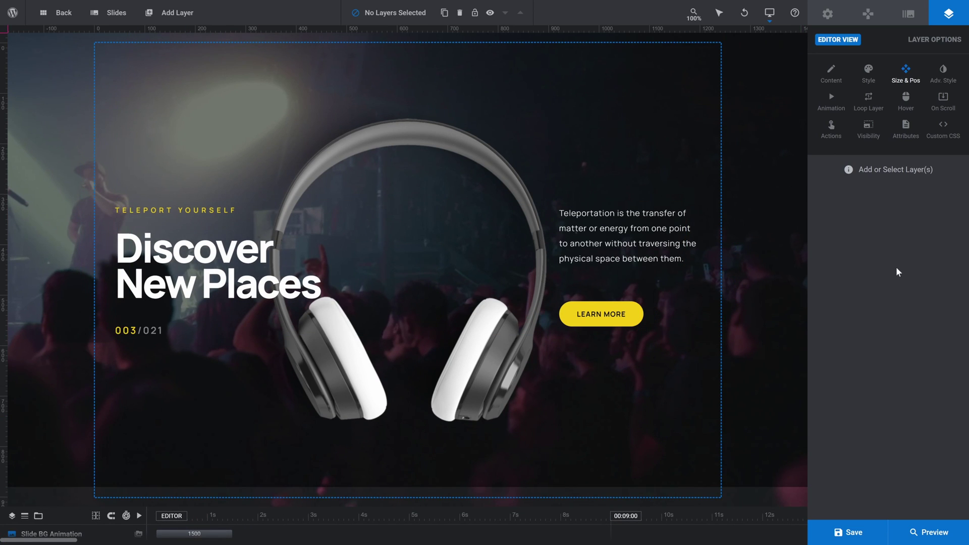
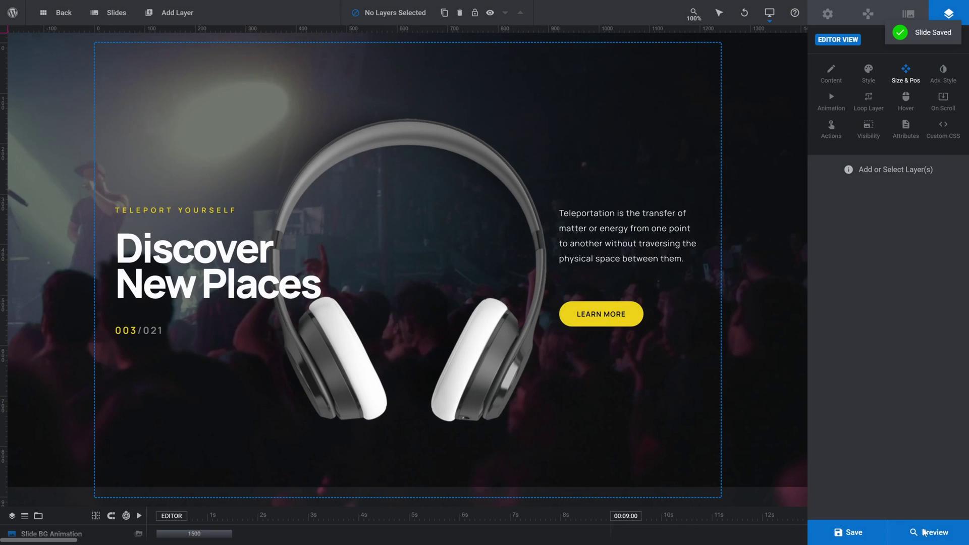
left_click(931, 532)
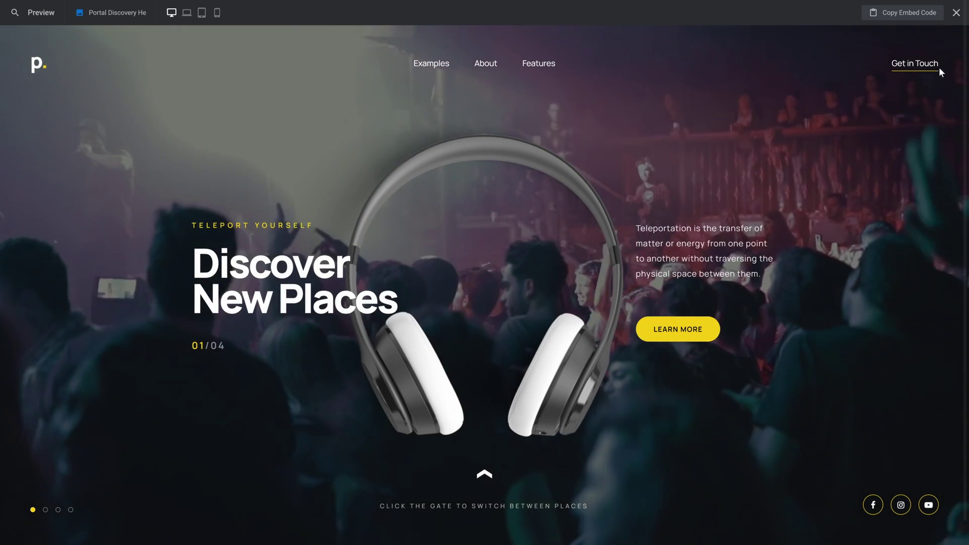
key("Escape")
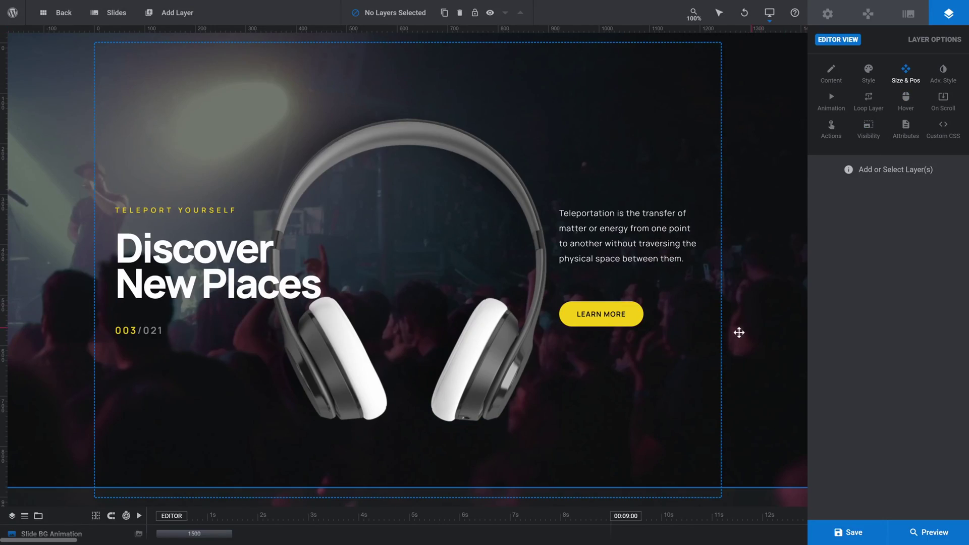
- Set the background color of the Learn More button to #00dcff
left_click(617, 310)
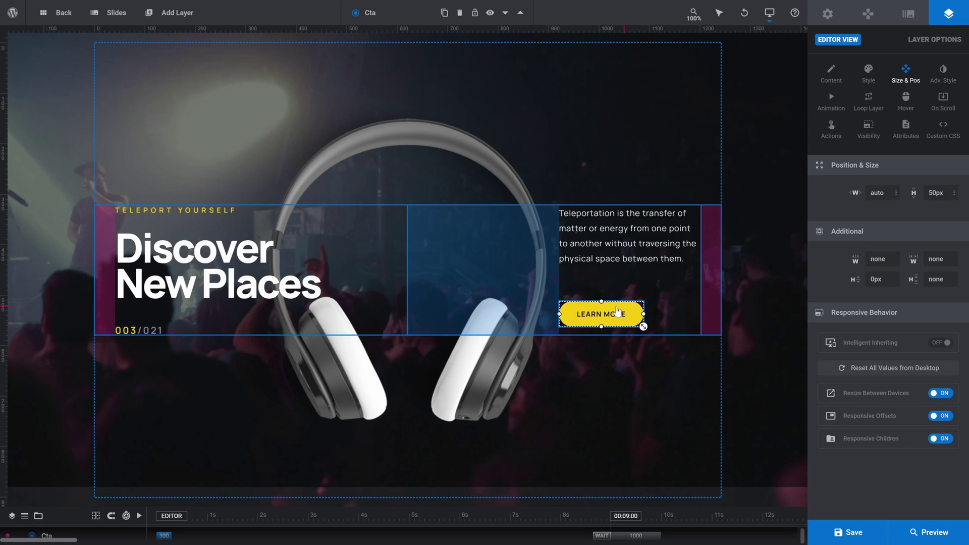
left_click(868, 74)
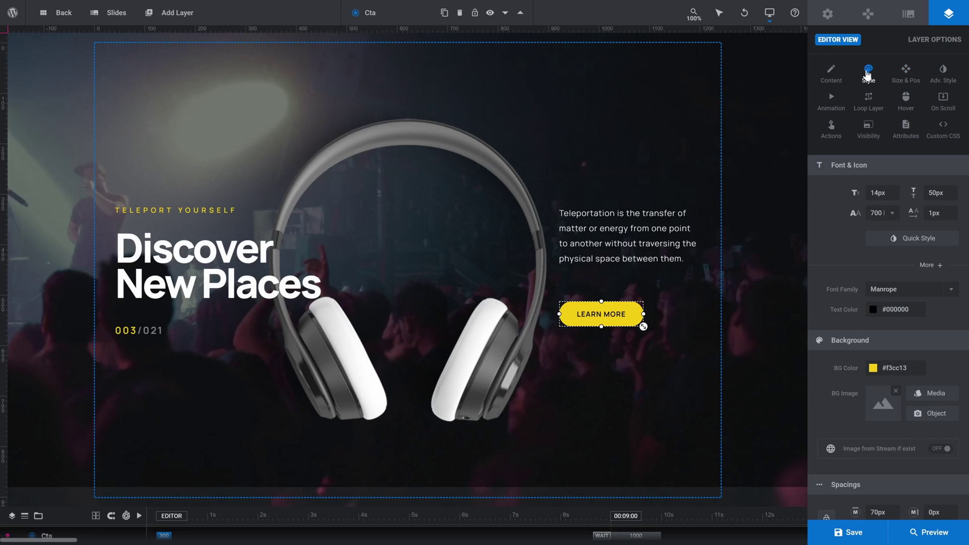
left_click(873, 370)
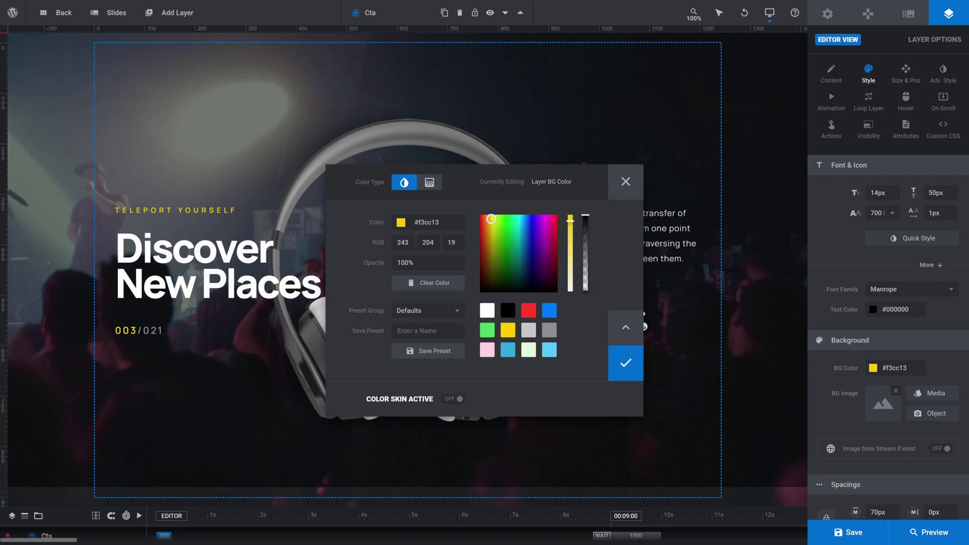
double_click(429, 222)
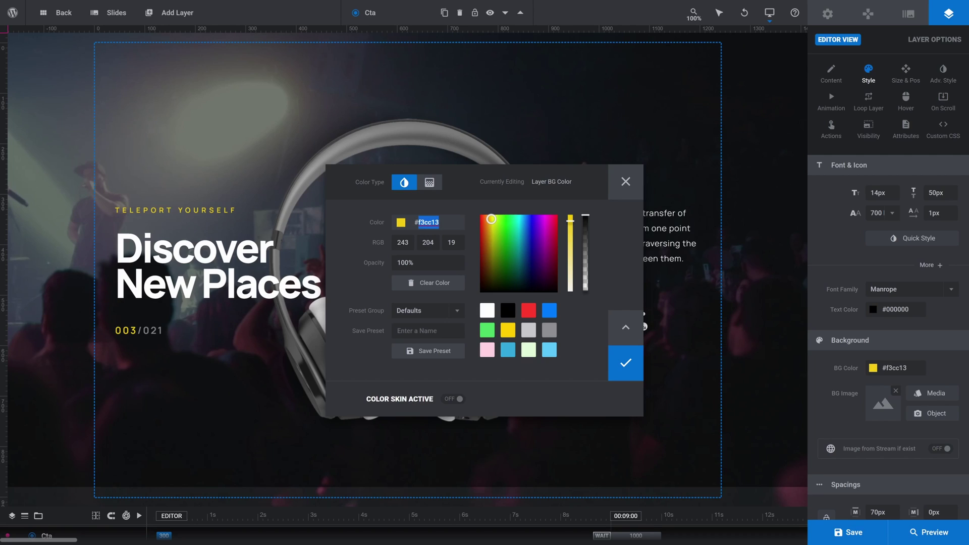
type("00dcff")
key("Return")
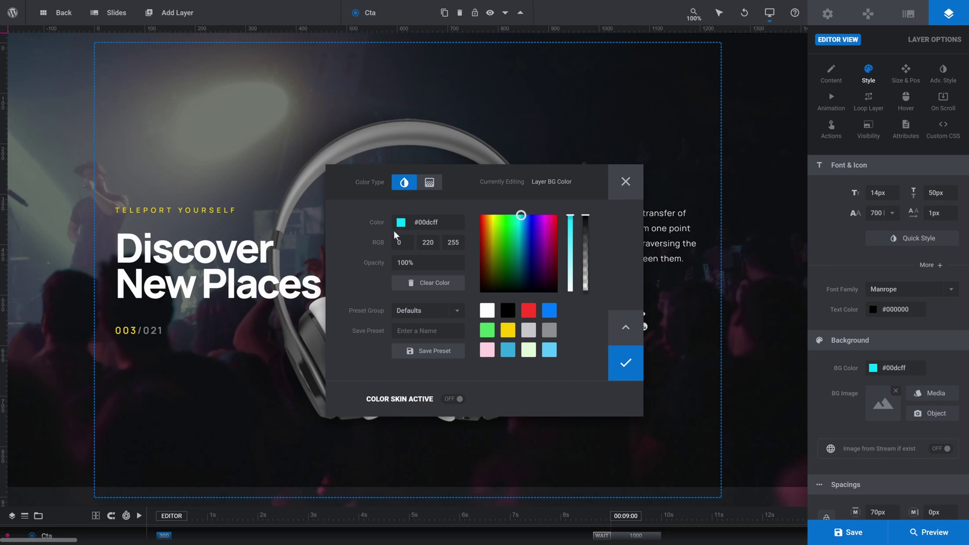
- Save the button's background color as a preset named "blue" and apply the color
left_click_drag(513, 176, 387, 178)
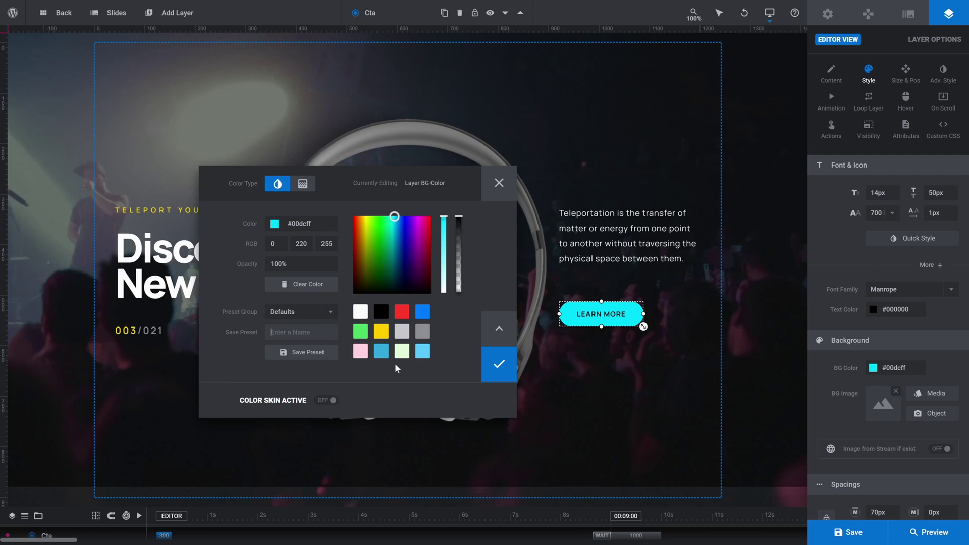
type("blue")
left_click(310, 353)
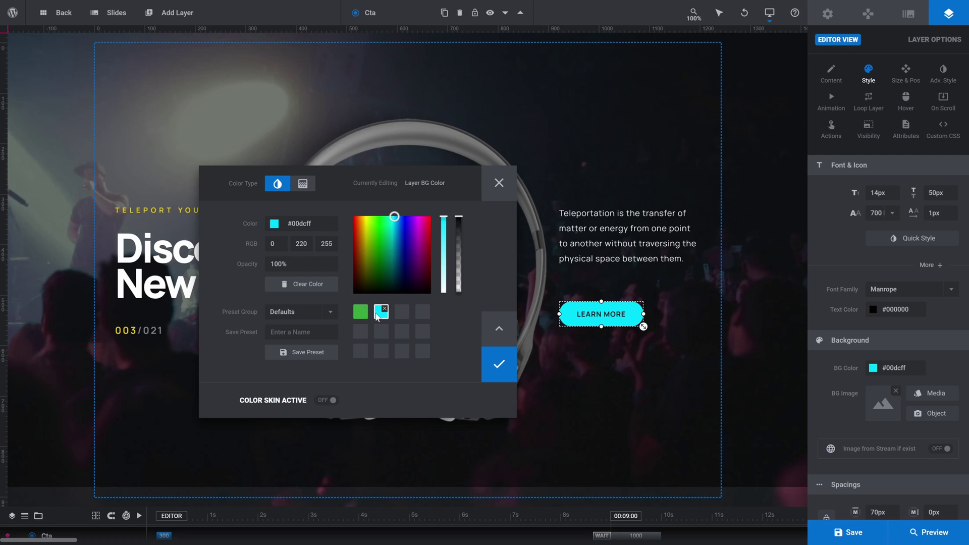
left_click(501, 367)
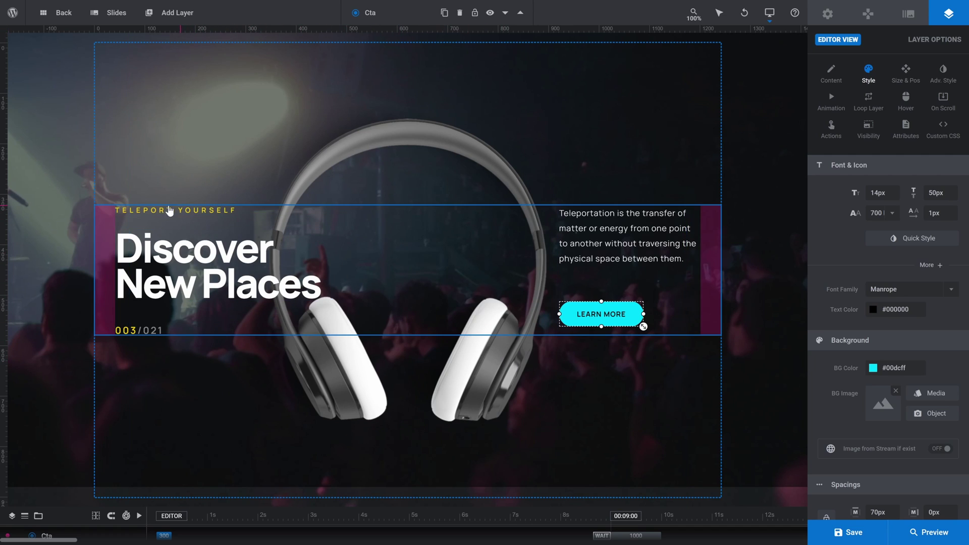
- Apply the saved #00dcff preset as the text color of the "Teleport Yourself" caption
left_click(200, 210)
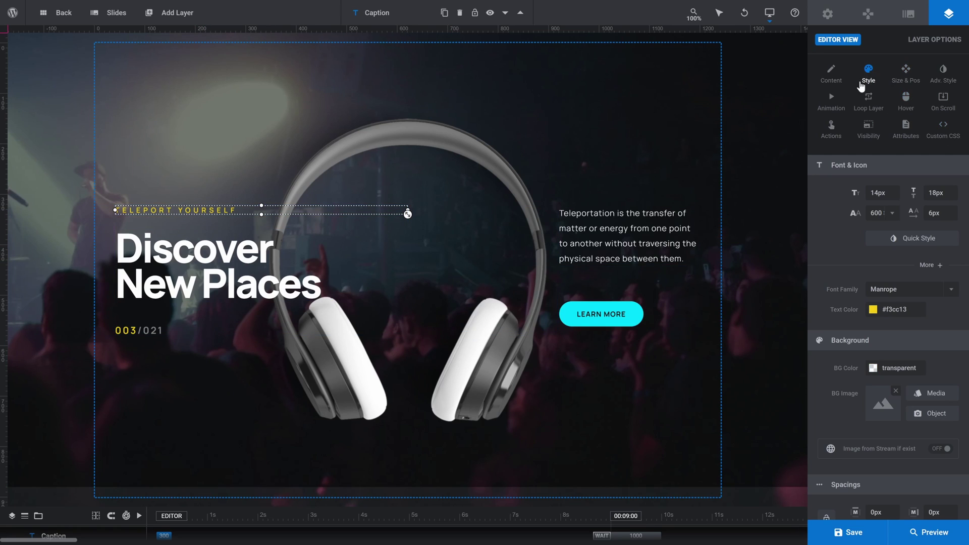
left_click(873, 311)
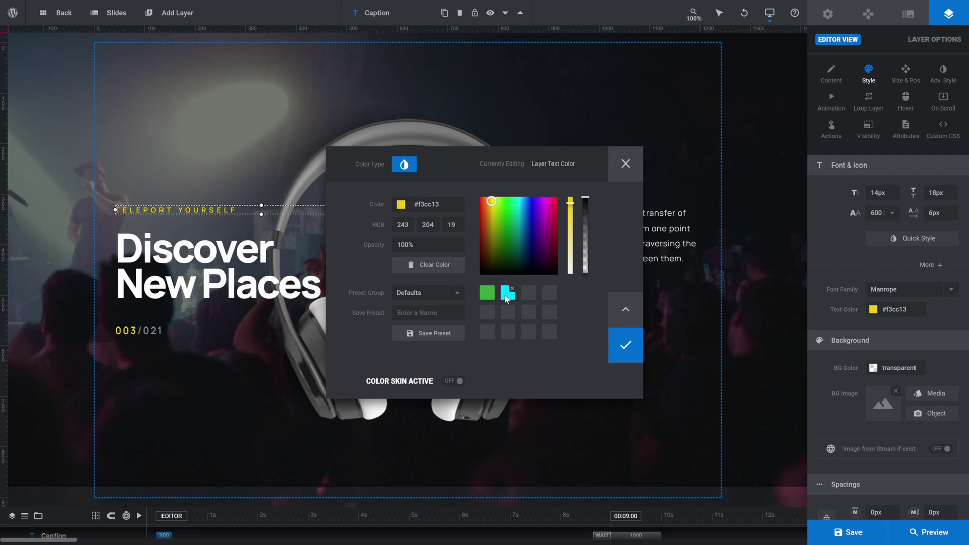
left_click(507, 296)
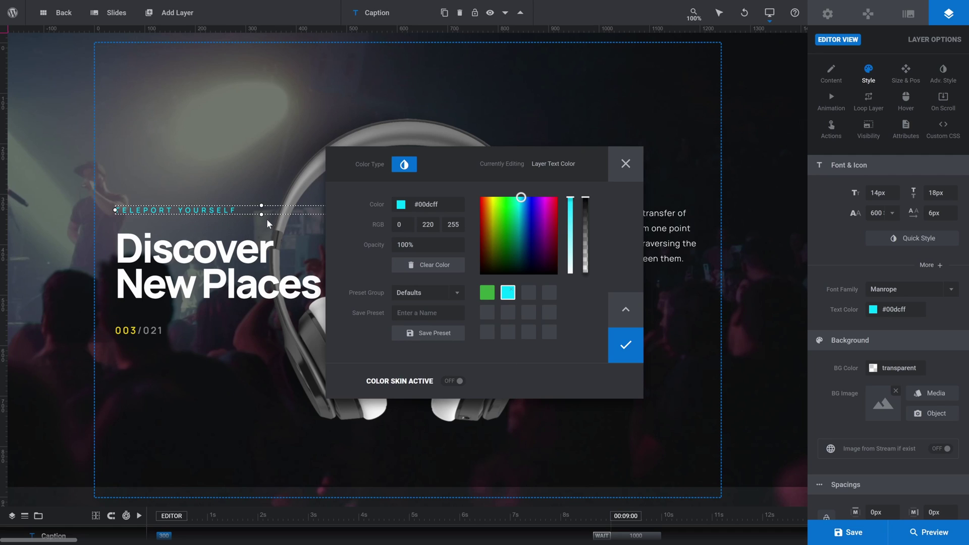
left_click(624, 347)
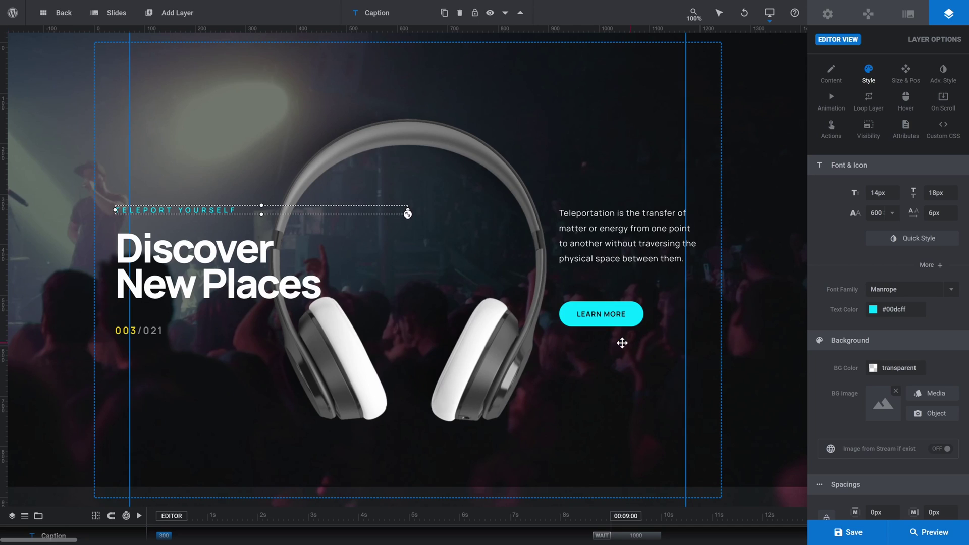
- Apply the saved #00dcff preset as the text color of the current slide number
left_click(126, 329)
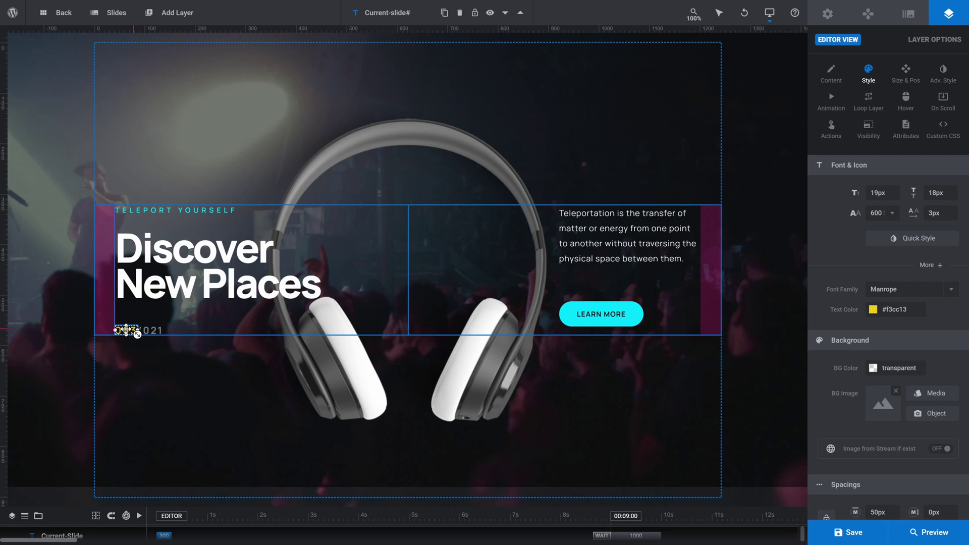
left_click(873, 310)
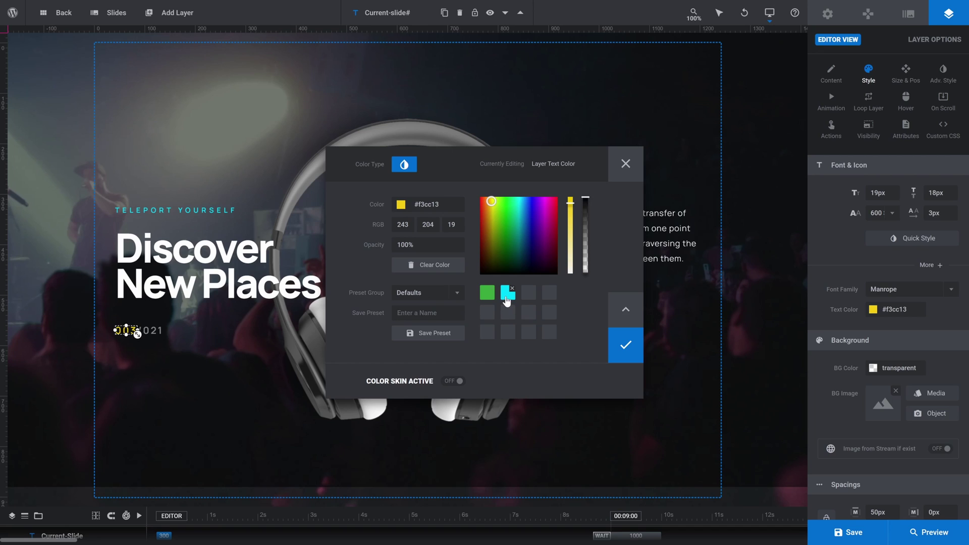
left_click(507, 300)
left_click(627, 347)
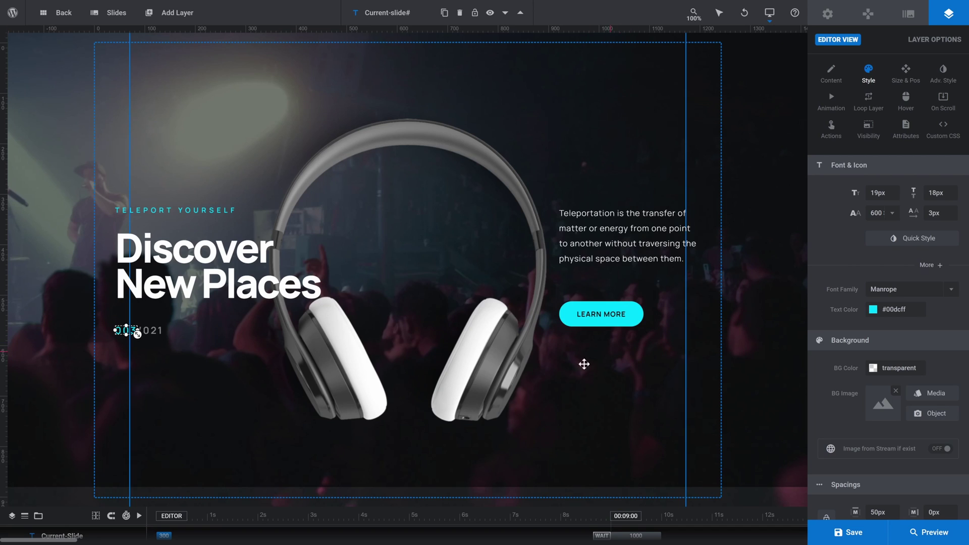
- Save the slide and preview the module with the recolored button and text layers
left_click(882, 534)
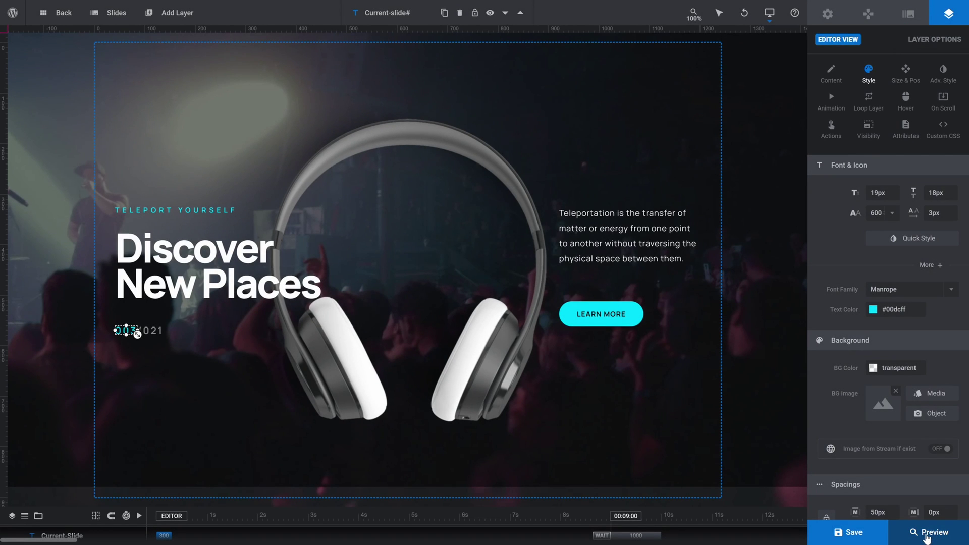
left_click(927, 537)
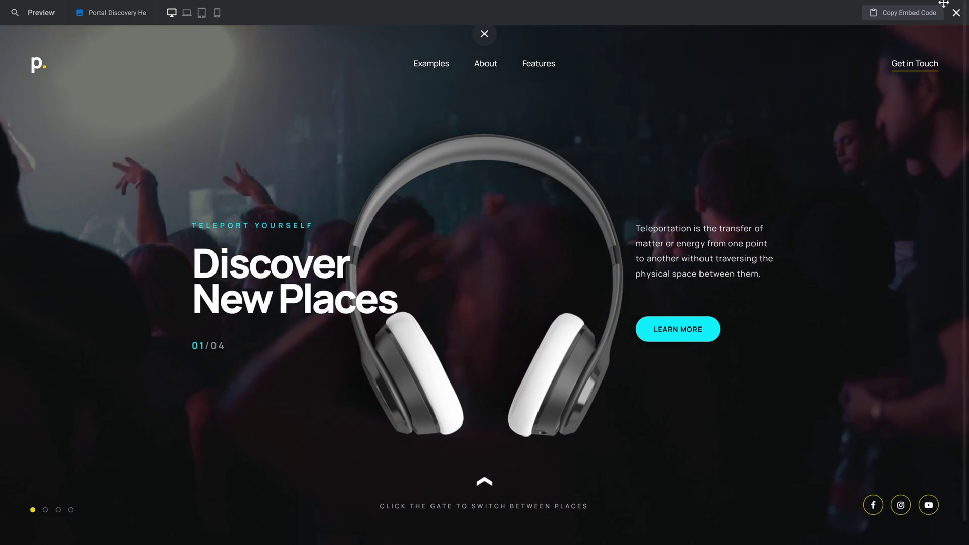
left_click(955, 14)
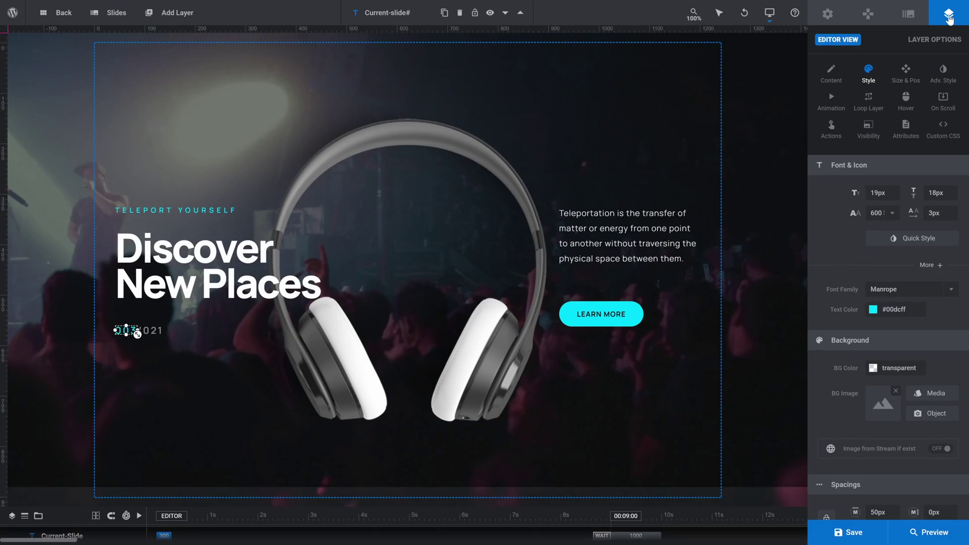
- Set the hover background color of the navigation bullets to the saved #00dcff preset
left_click(869, 14)
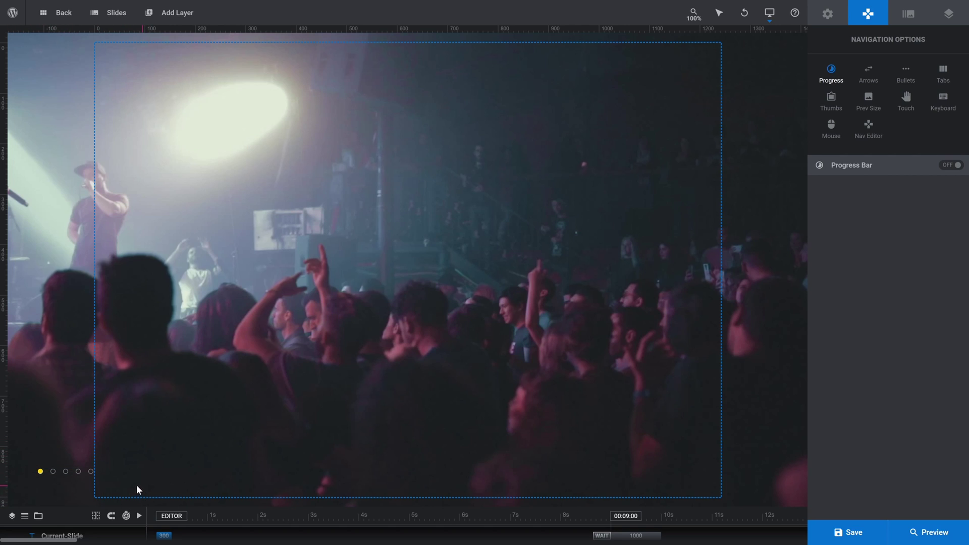
left_click(906, 71)
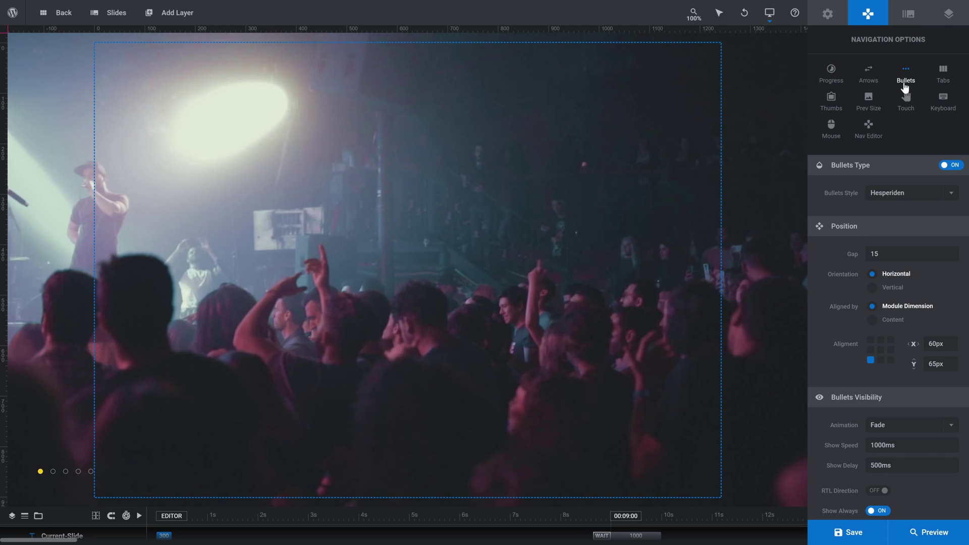
scroll(889, 230, "down", 4)
scroll(889, 227, "down", 5)
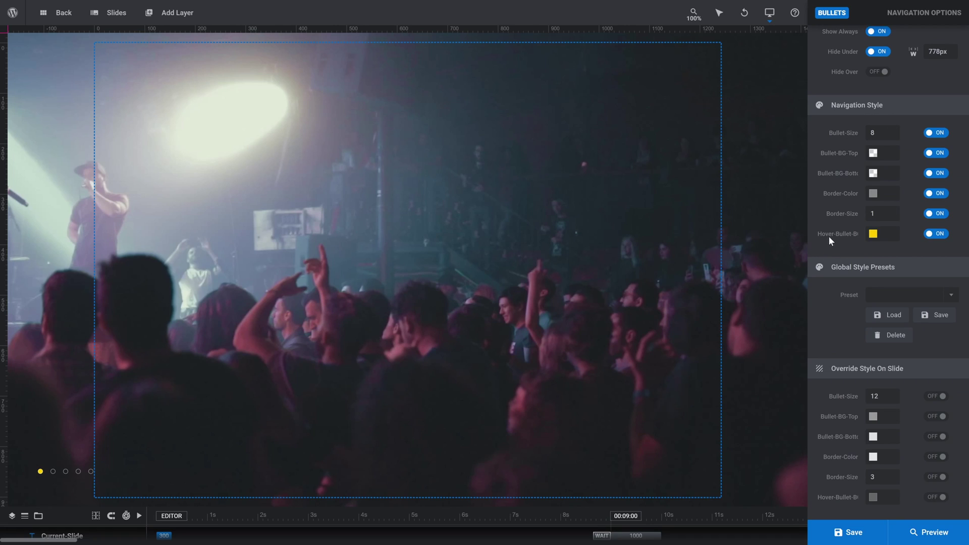
left_click(874, 235)
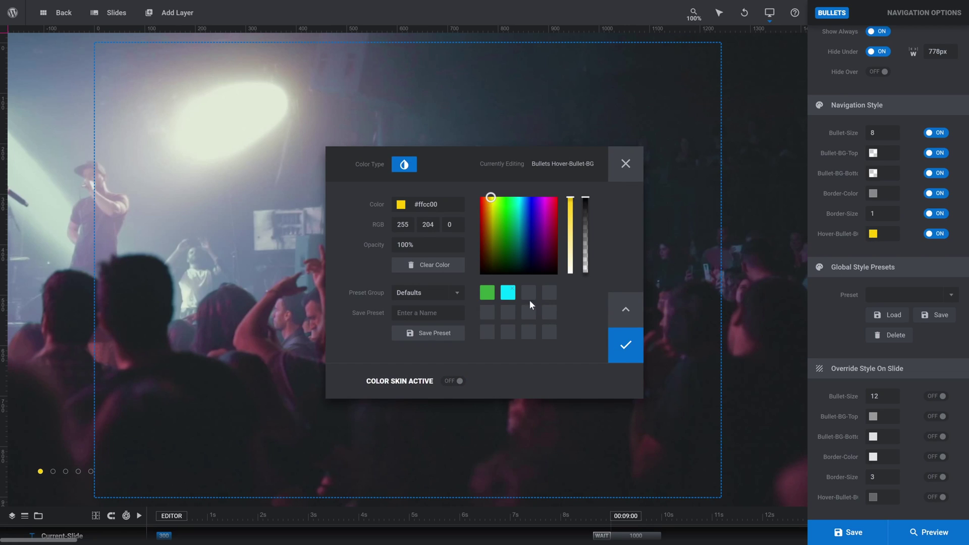
left_click(507, 297)
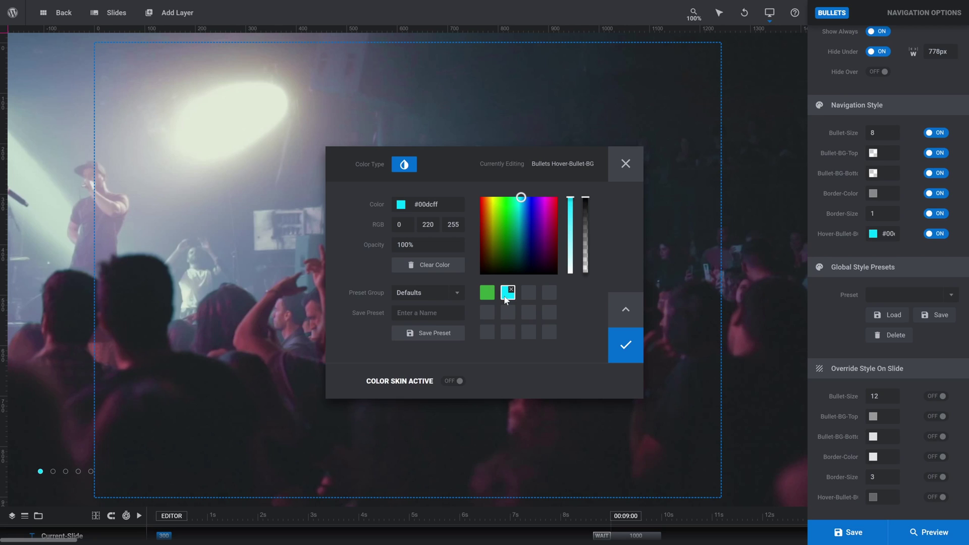
left_click(624, 344)
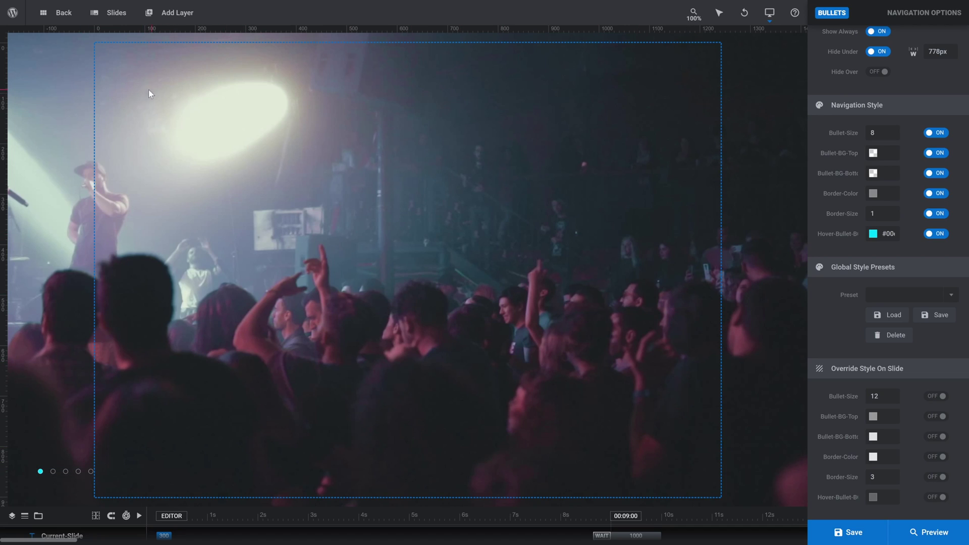
- Preview the module with the recolored bullets and switch to the second slide through the headphones
left_click(929, 530)
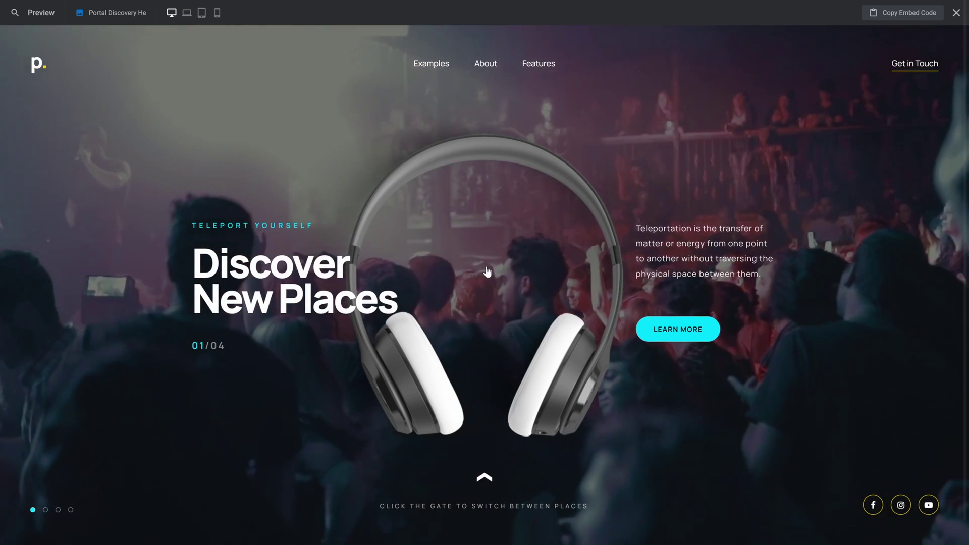
left_click(495, 384)
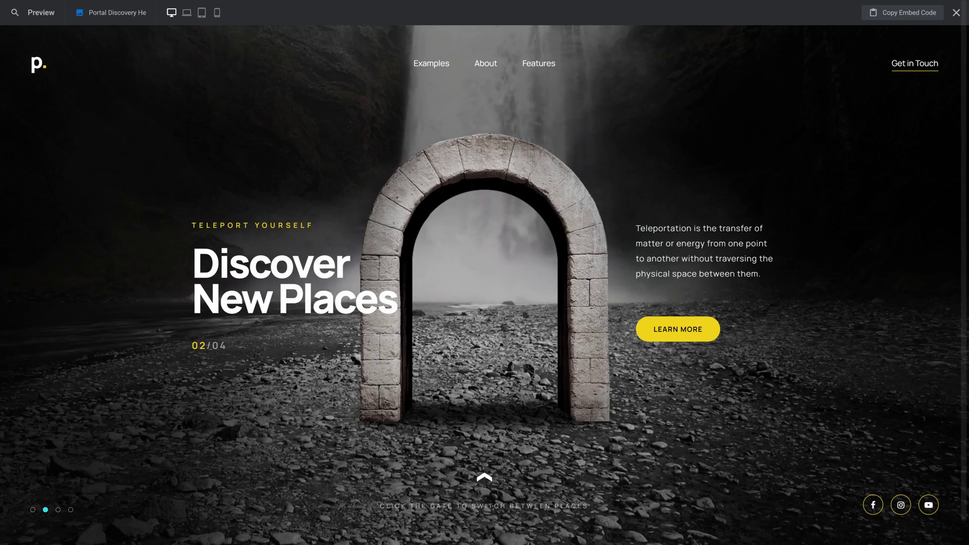
left_click(955, 13)
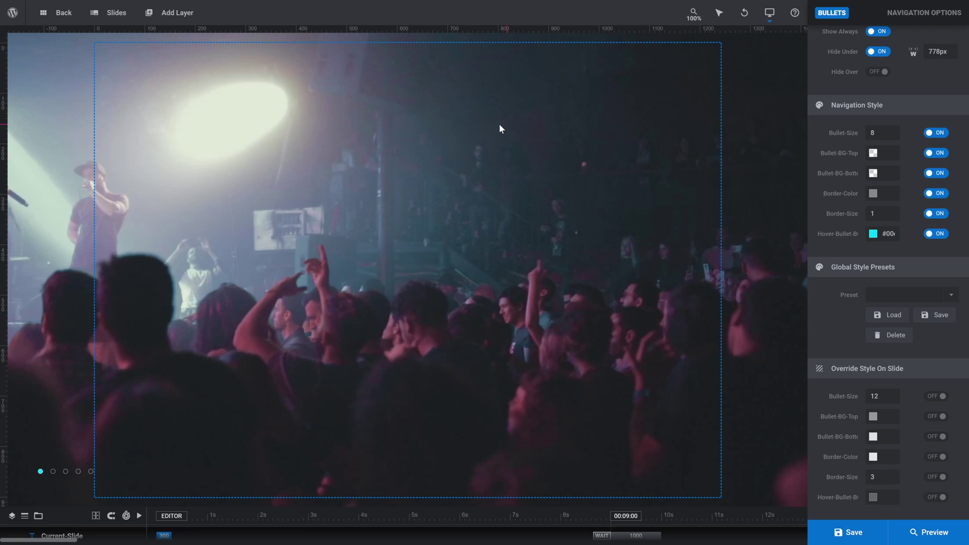
- Switch to the Global Layers and set the Facebook icon's border color to the saved #00dcff preset
mouse_move(107, 15)
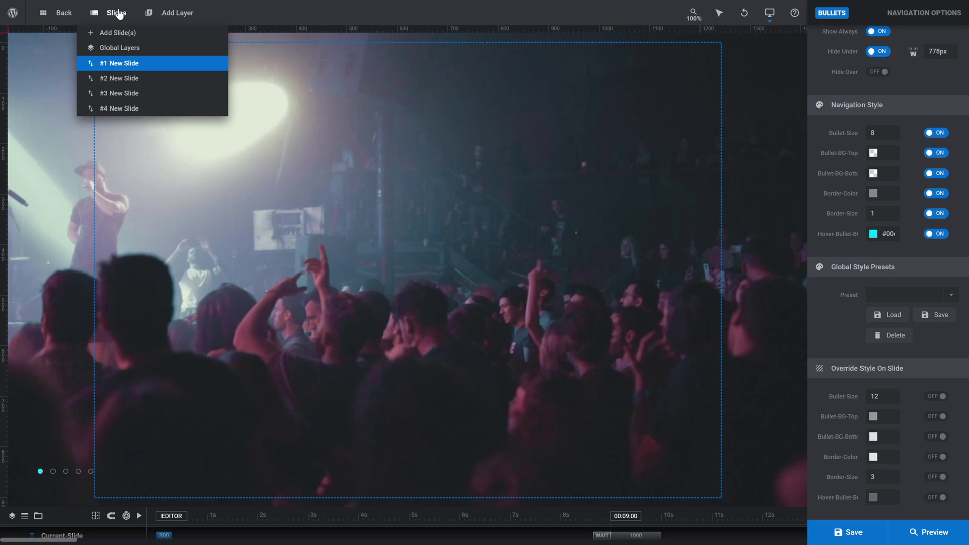
left_click(131, 48)
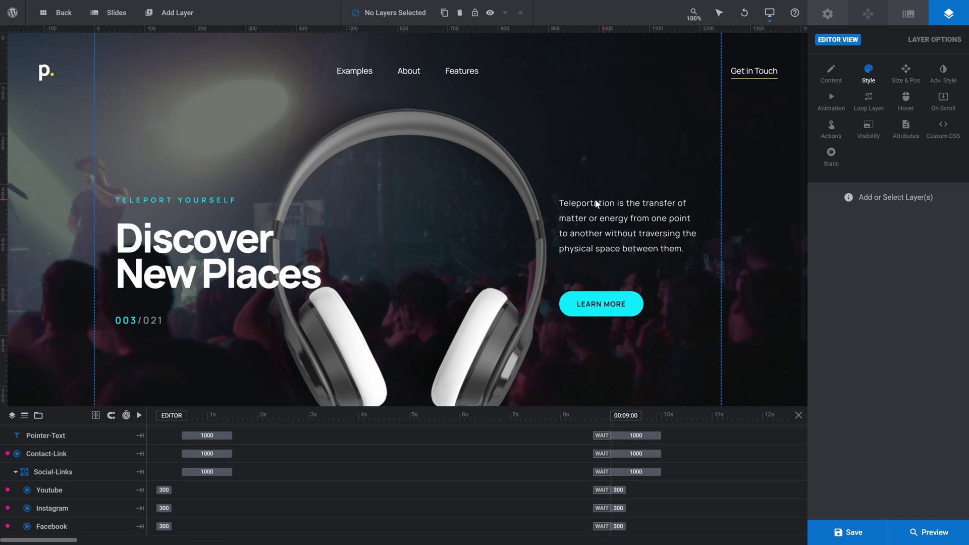
scroll(597, 204, "down", 2)
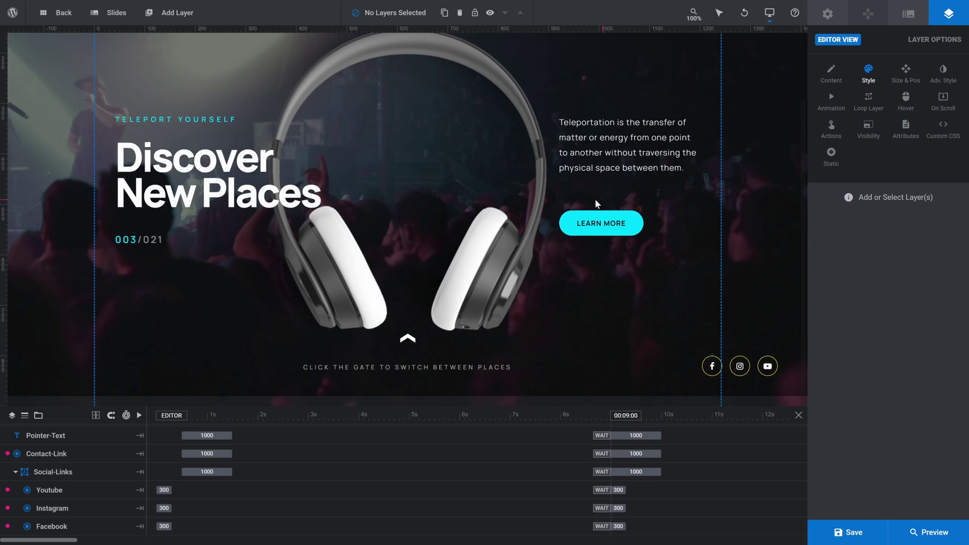
left_click(712, 374)
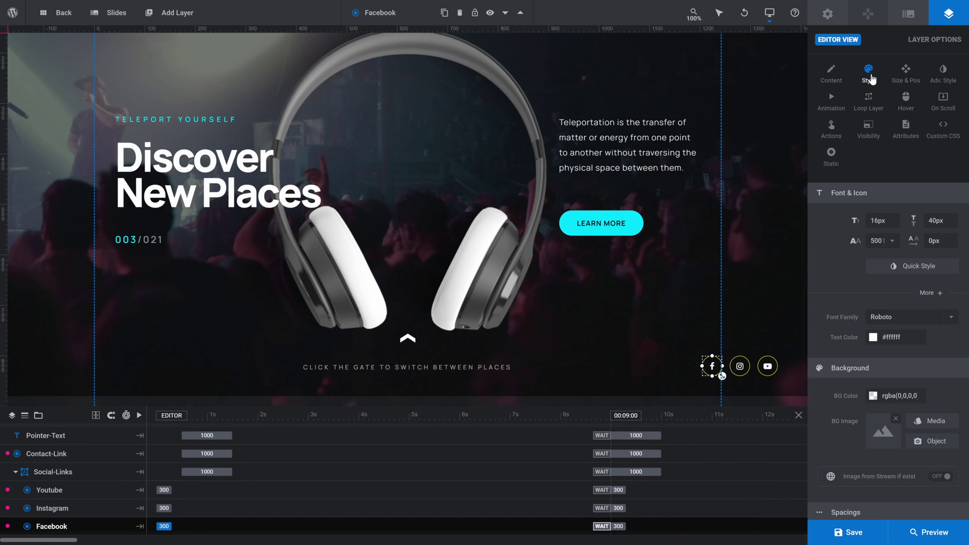
scroll(843, 240, "down", 2)
scroll(843, 241, "down", 4)
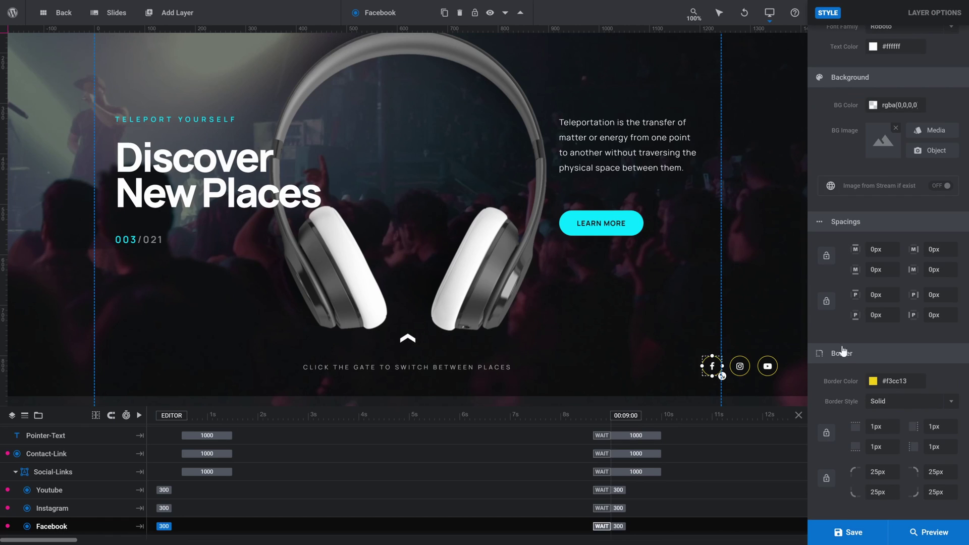
left_click(873, 382)
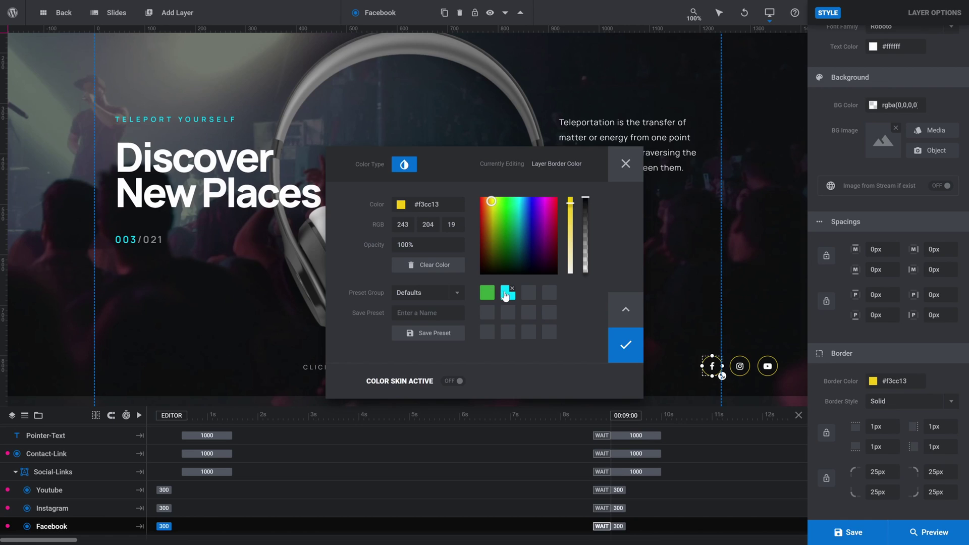
left_click(506, 294)
left_click(615, 346)
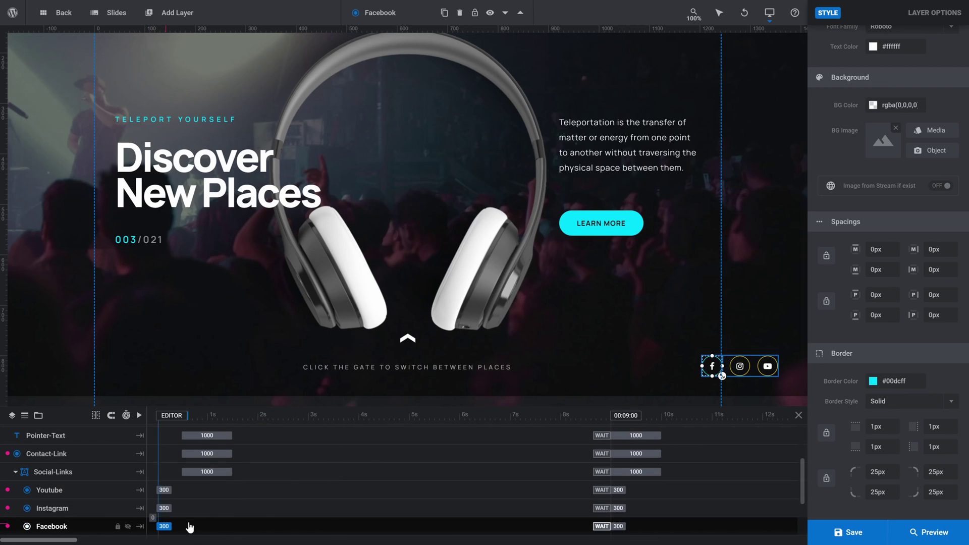
- Apply the saved #00dcff preset as the border color of the Instagram and Youtube icon layers
left_click(207, 509)
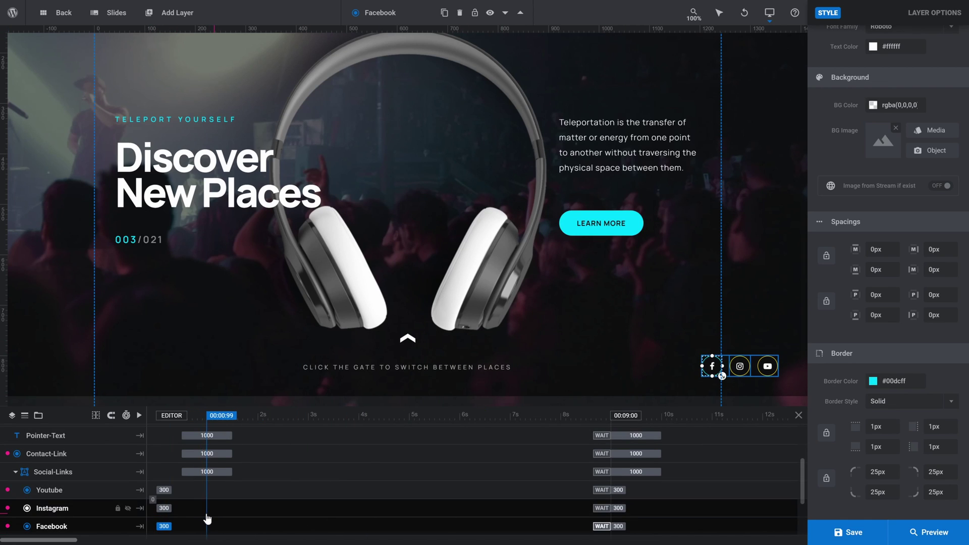
left_click(873, 381)
left_click(507, 296)
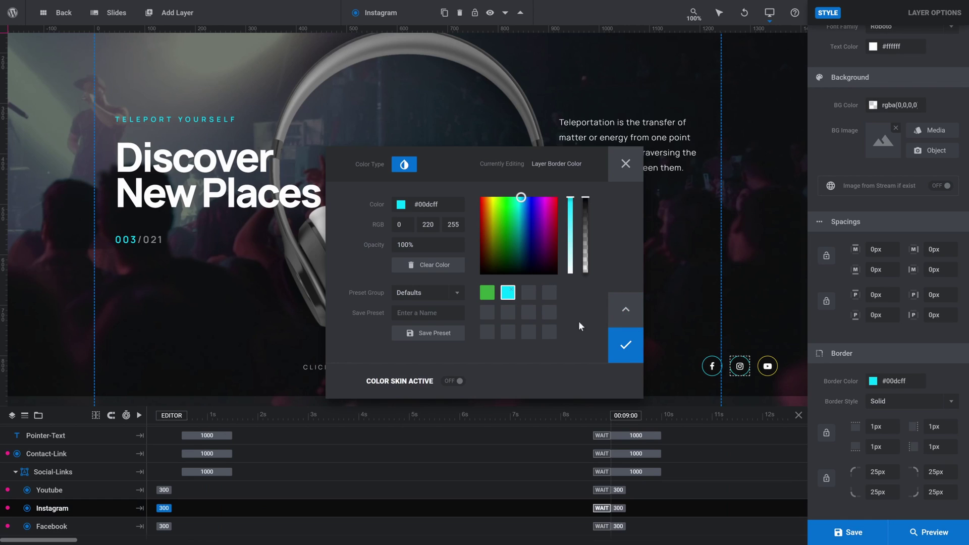
left_click(617, 345)
left_click(241, 492)
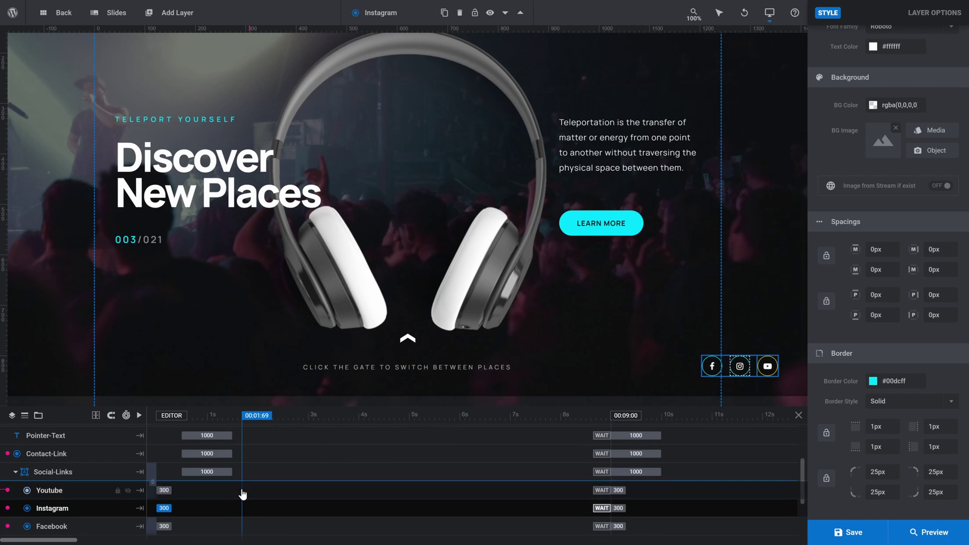
left_click(873, 382)
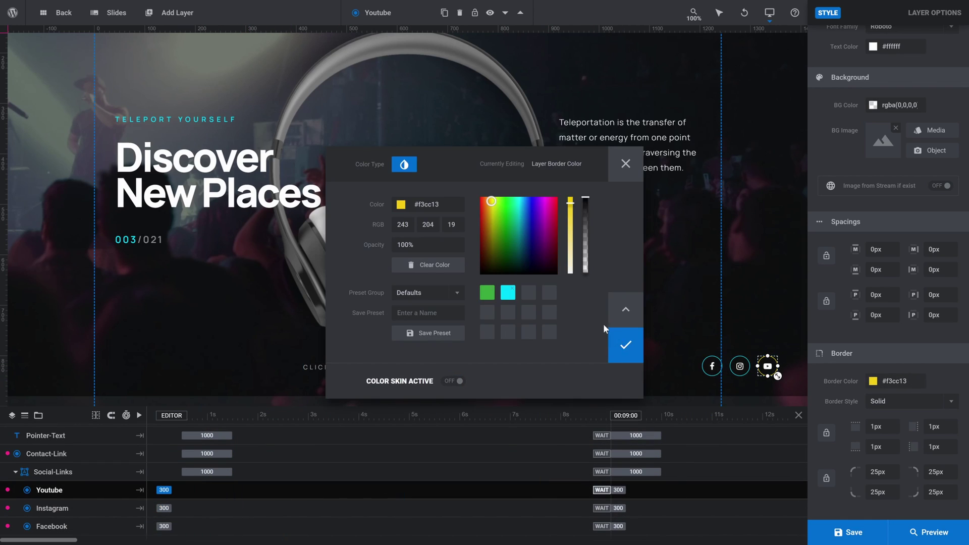
left_click(503, 299)
left_click(626, 346)
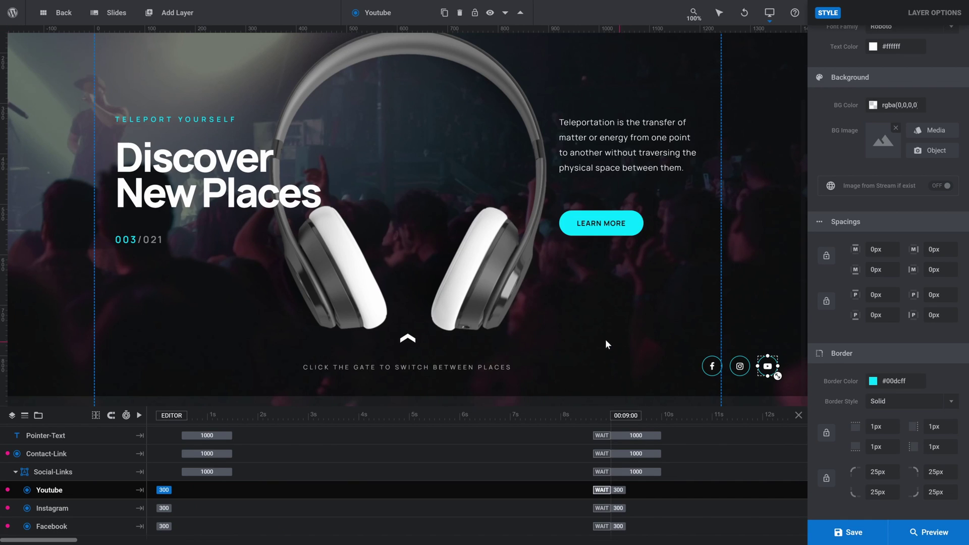
- Set the border color of the Get in Touch contact link to the saved #00dcff preset
scroll(721, 259, "up", 2)
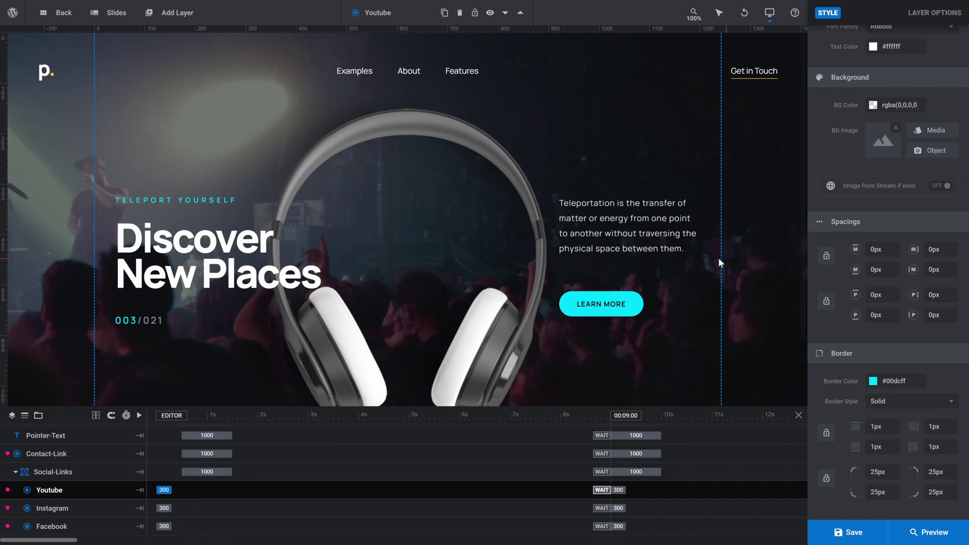
left_click(755, 75)
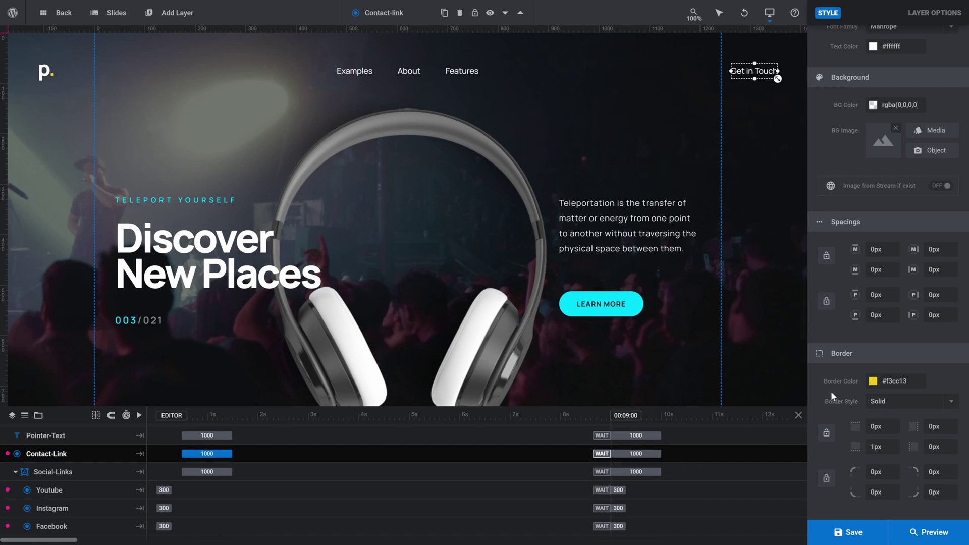
left_click(873, 382)
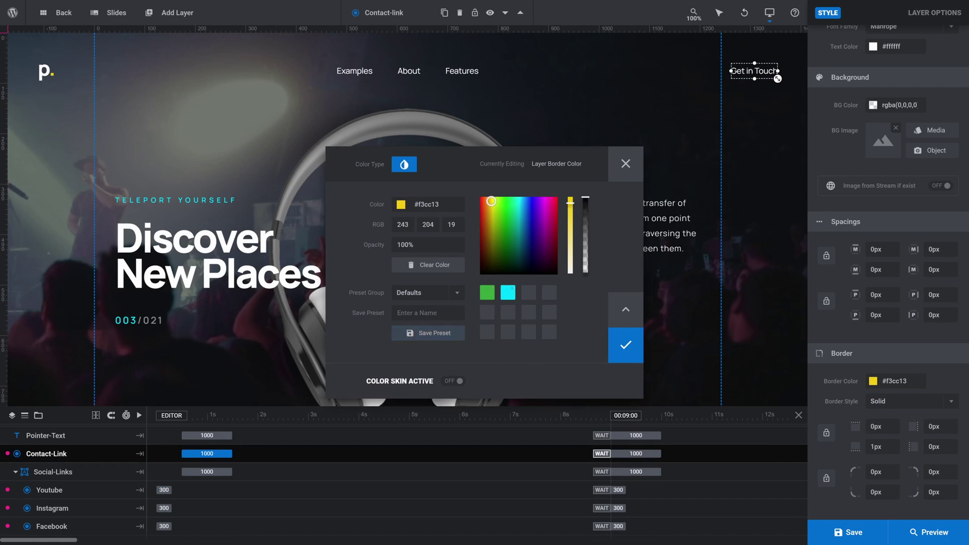
left_click(507, 294)
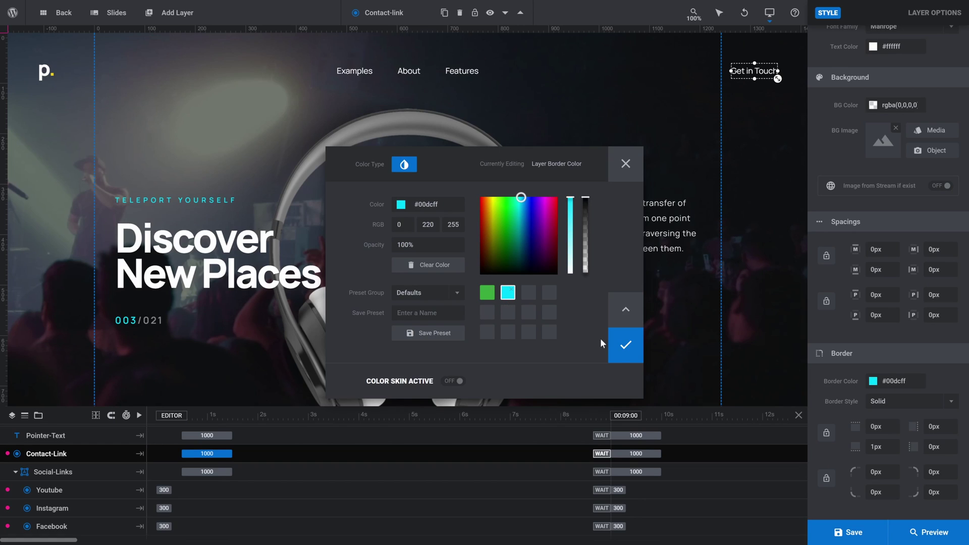
left_click(625, 348)
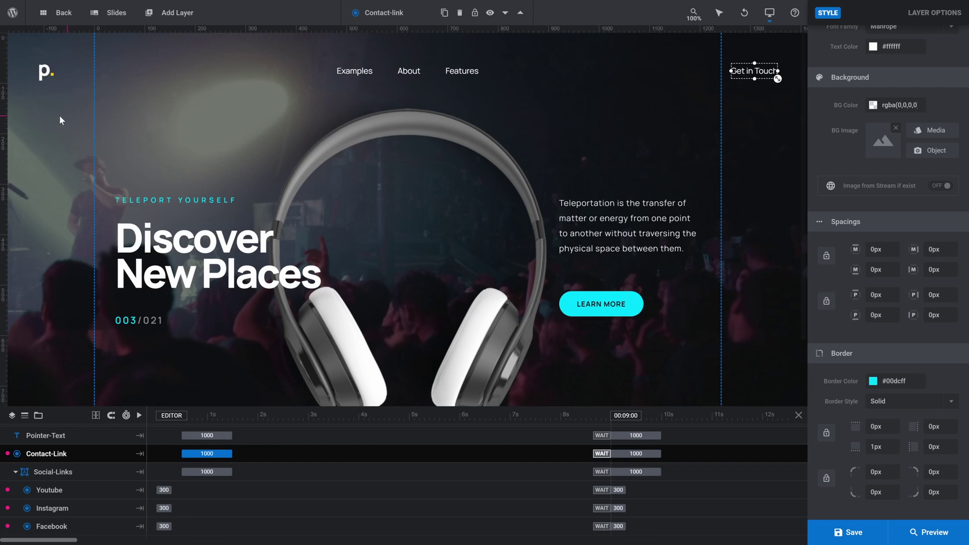
- Apply the saved #00dcff preset as the text color of the logo's dot and collapse the timeline
left_click(51, 76)
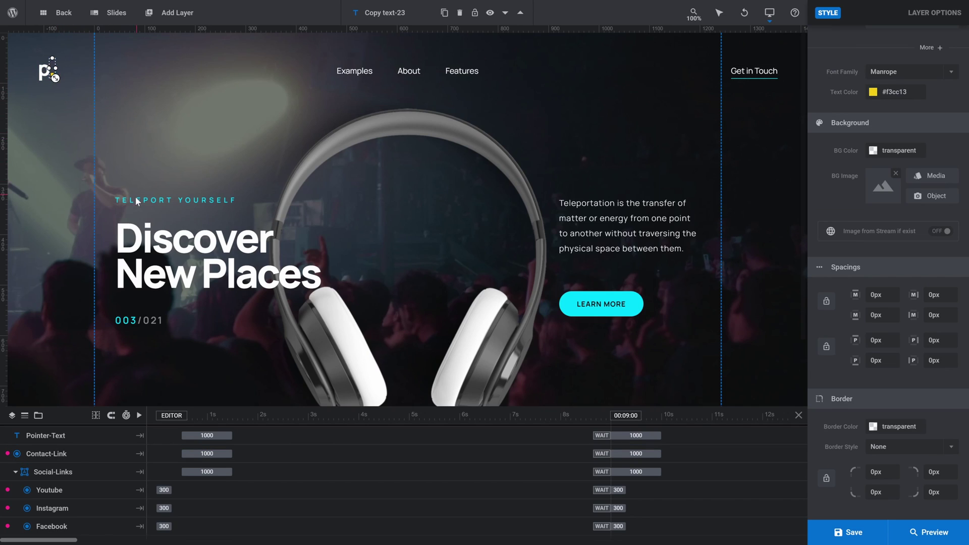
scroll(895, 207, "up", 4)
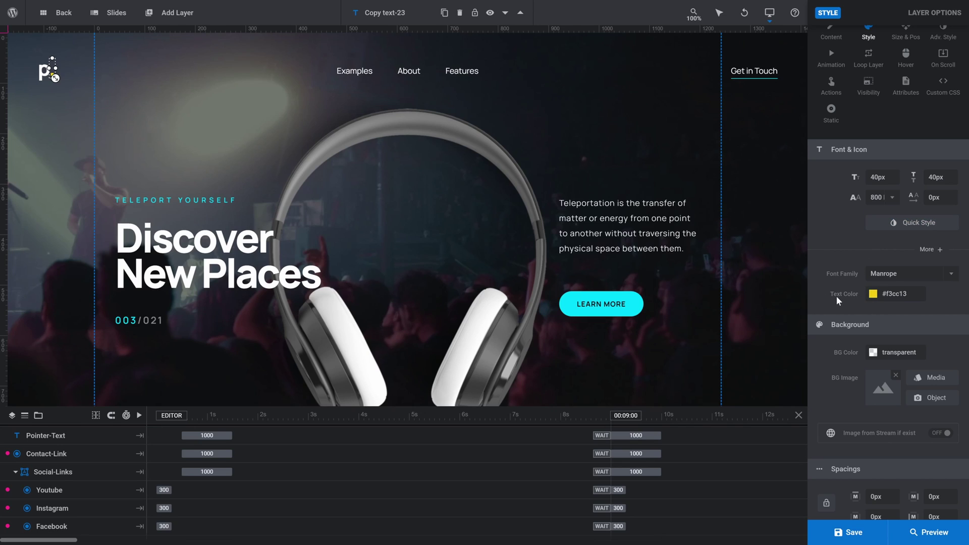
left_click(873, 295)
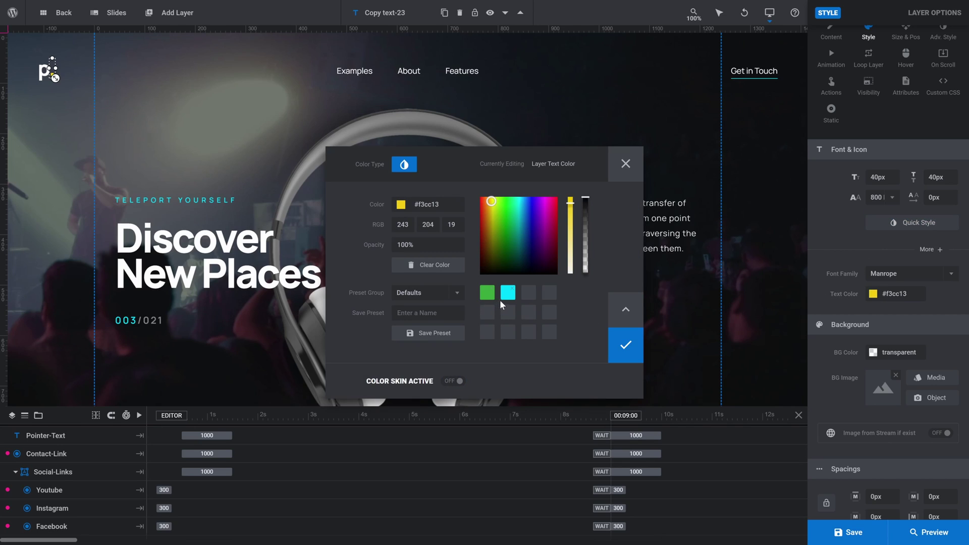
left_click(508, 292)
left_click(637, 343)
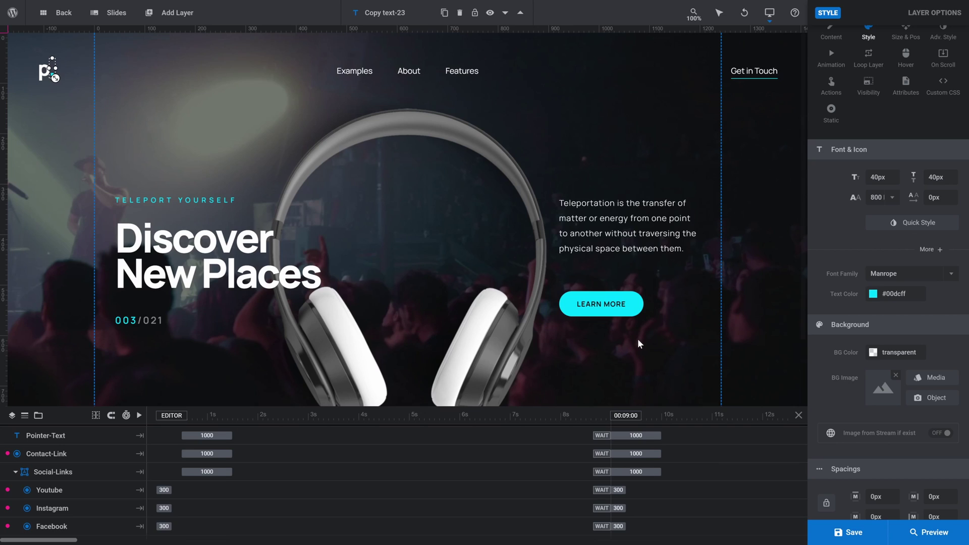
left_click(798, 415)
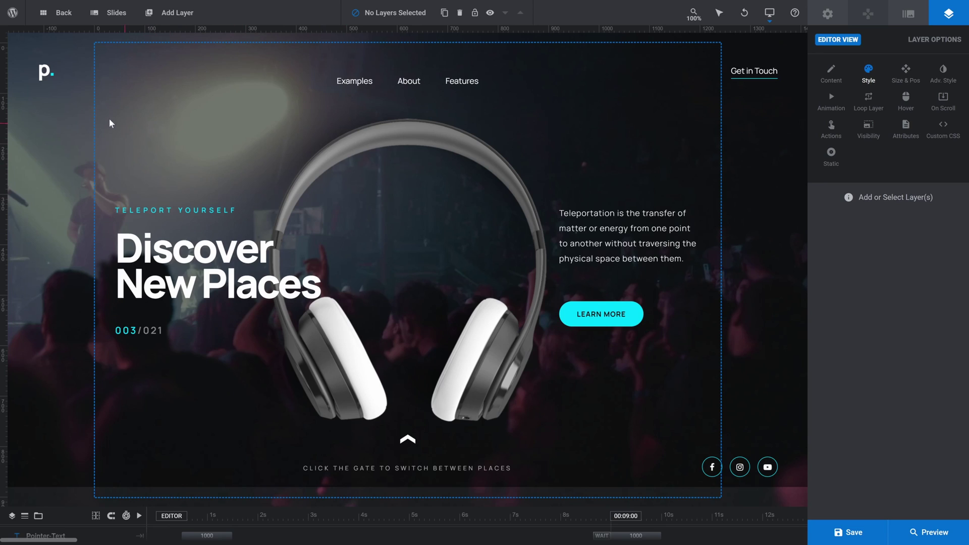
- Replace the letter in the logo text layer with "s" and deselect the layer
left_click(43, 73)
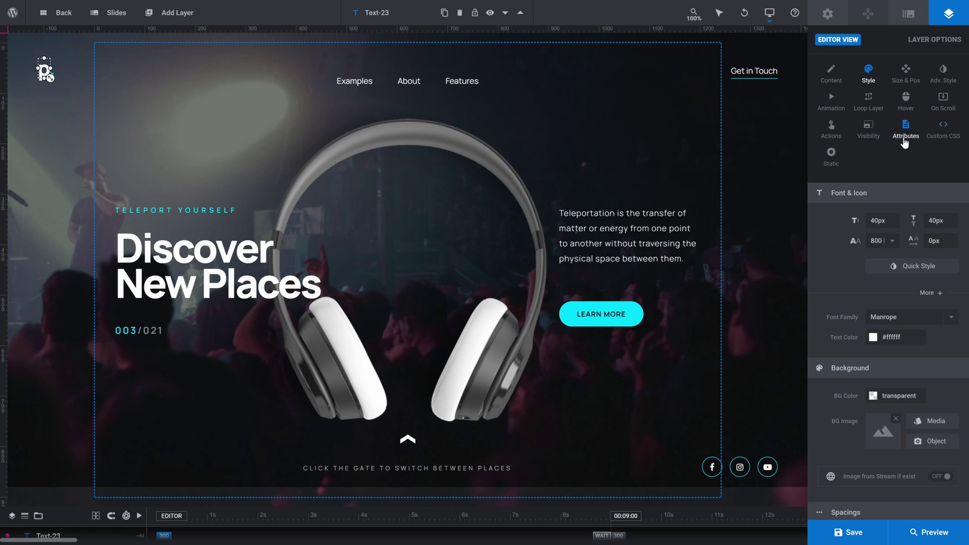
left_click(831, 73)
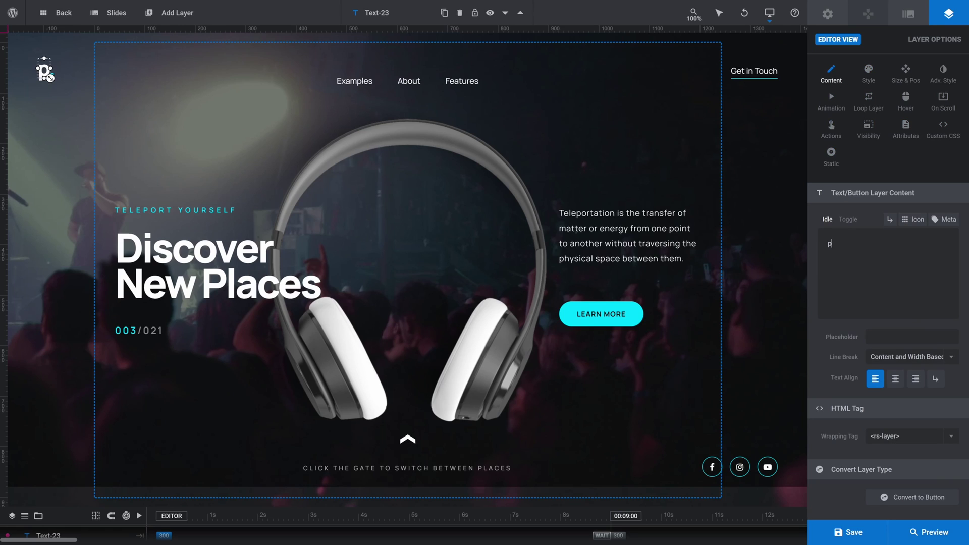
double_click(830, 244)
type("s")
left_click(747, 237)
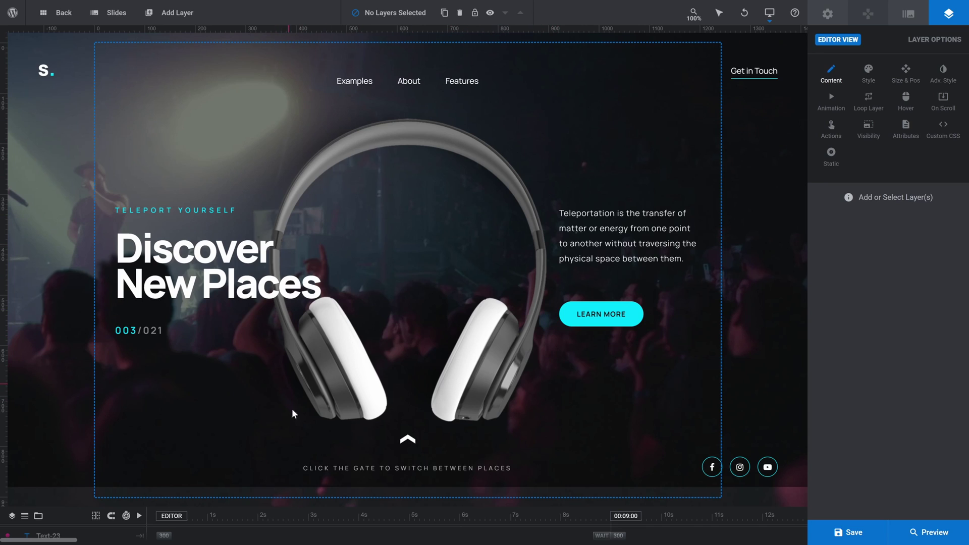
- Change the text of the Examples menu item to "Models" and deselect the layer
left_click(362, 83)
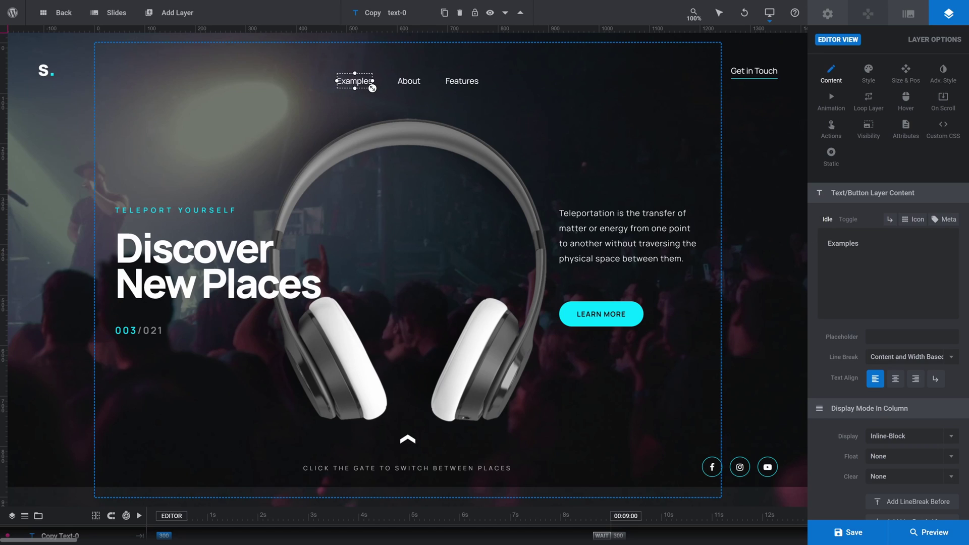
key("ctrl+a")
type("Models")
left_click(752, 236)
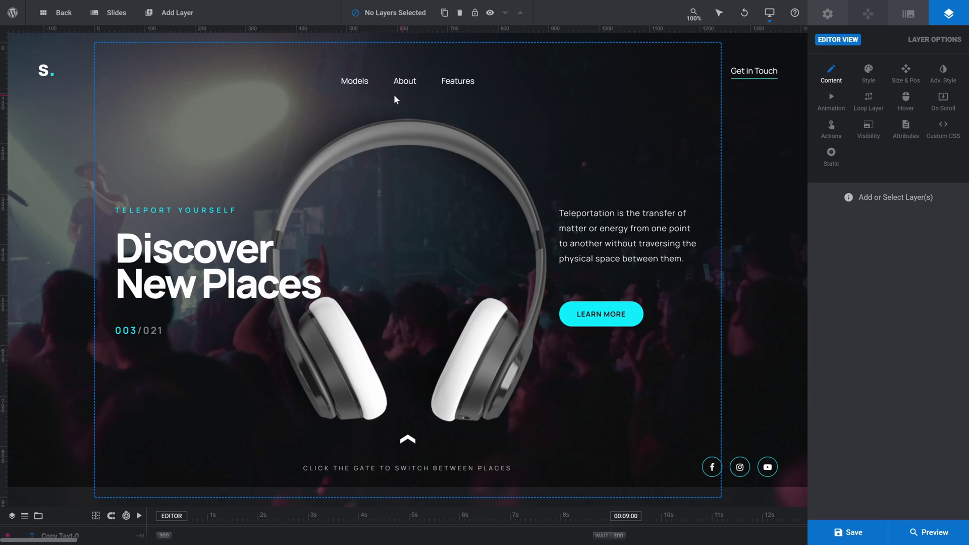
- Examine the Simple Link action of the Models menu item, including its link URL, and close the actions
left_click(359, 82)
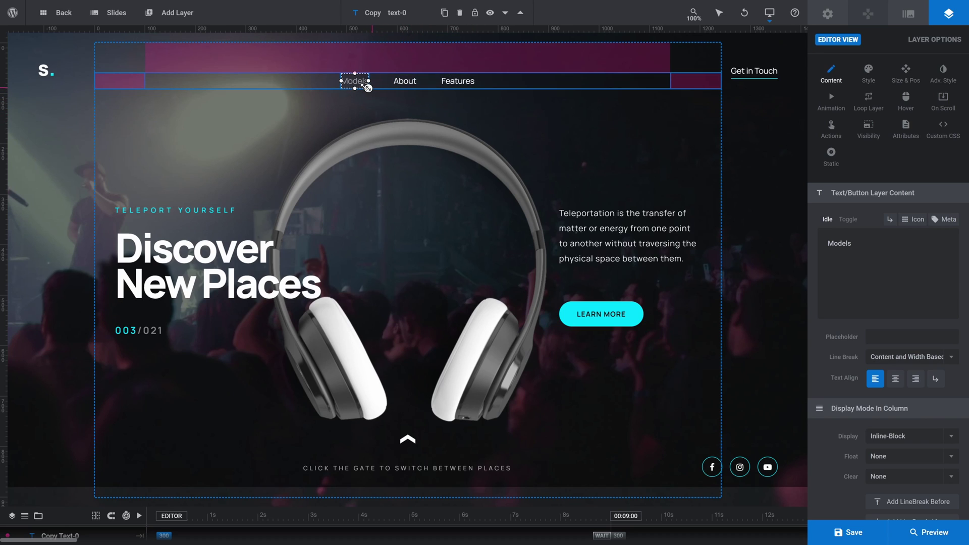
left_click(832, 126)
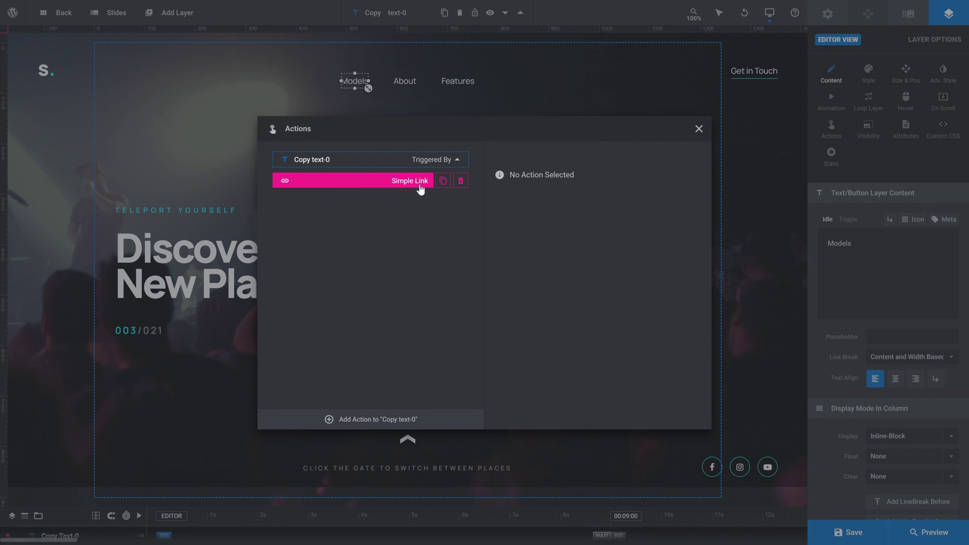
left_click(374, 184)
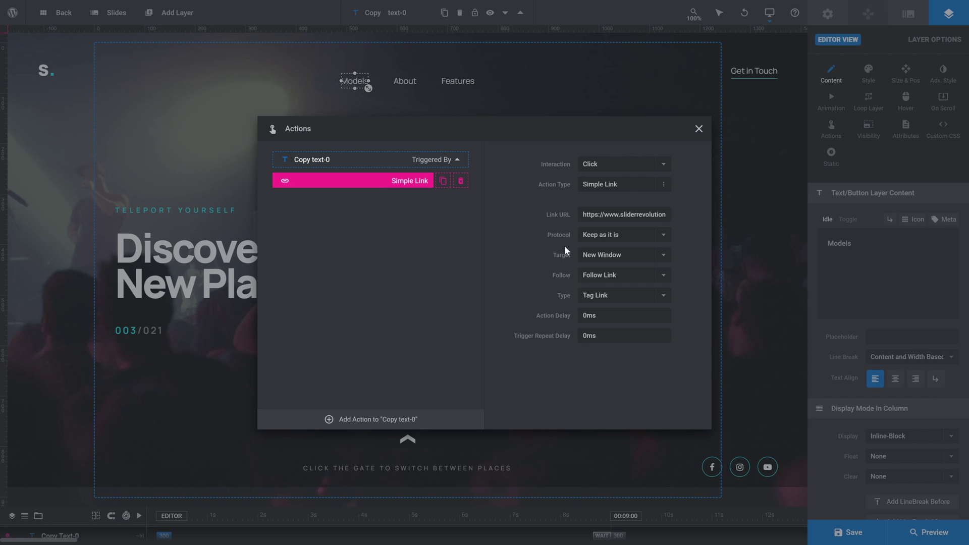
left_click(624, 214)
key("ctrl+a")
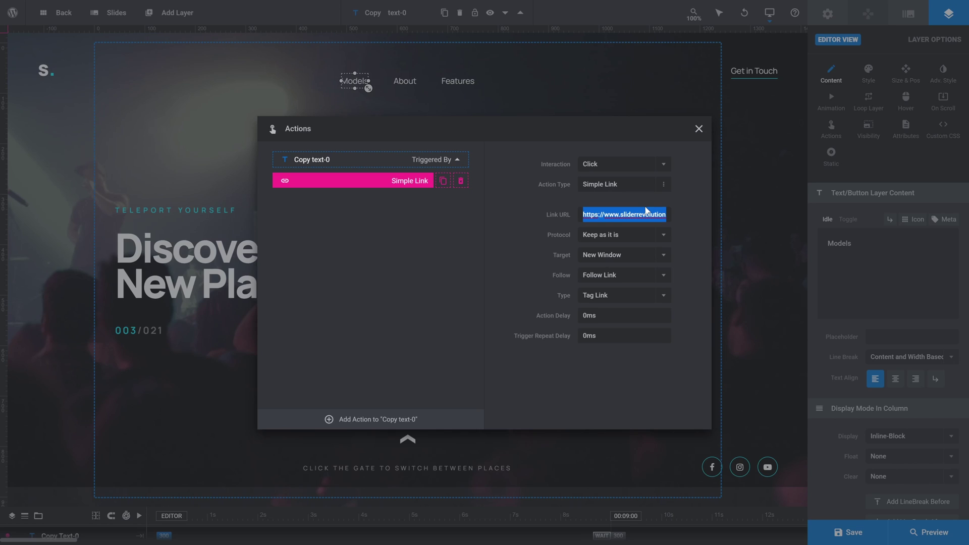
left_click(698, 129)
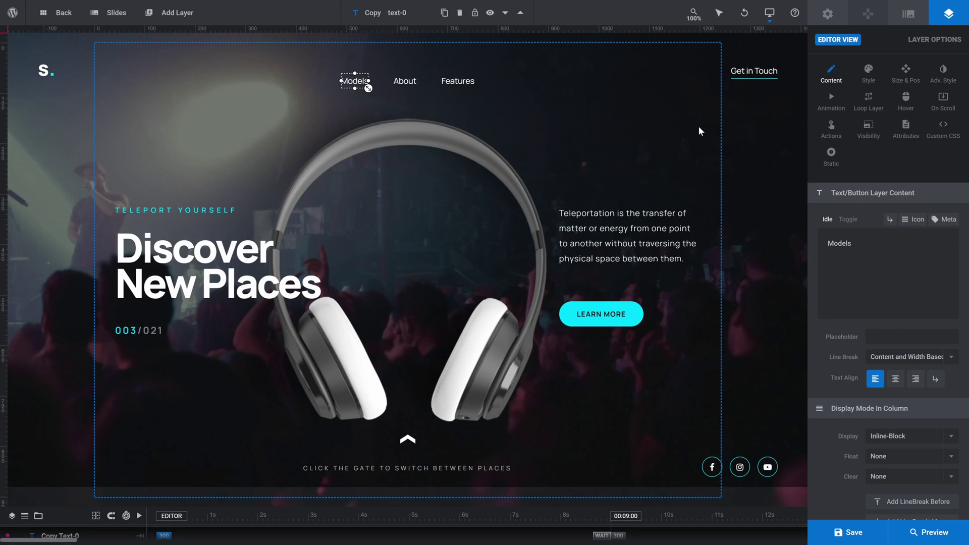
- Examine the Simple Link action of the Get in Touch link, including its link URL, and close the actions
left_click(763, 76)
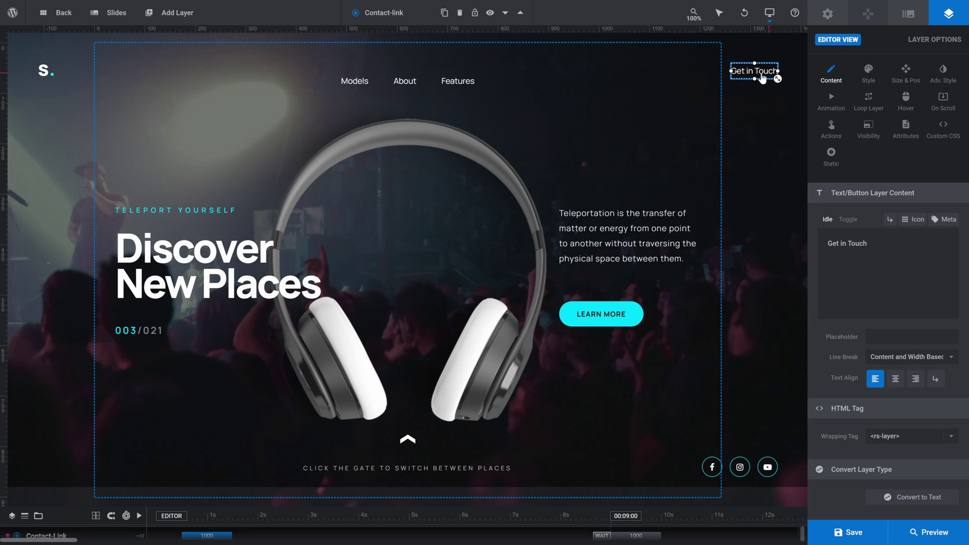
left_click(832, 133)
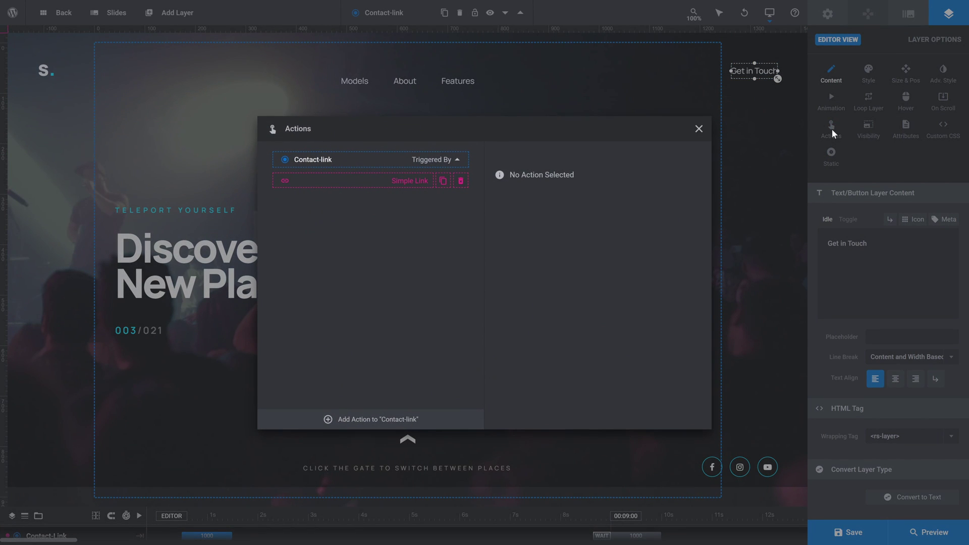
left_click(353, 183)
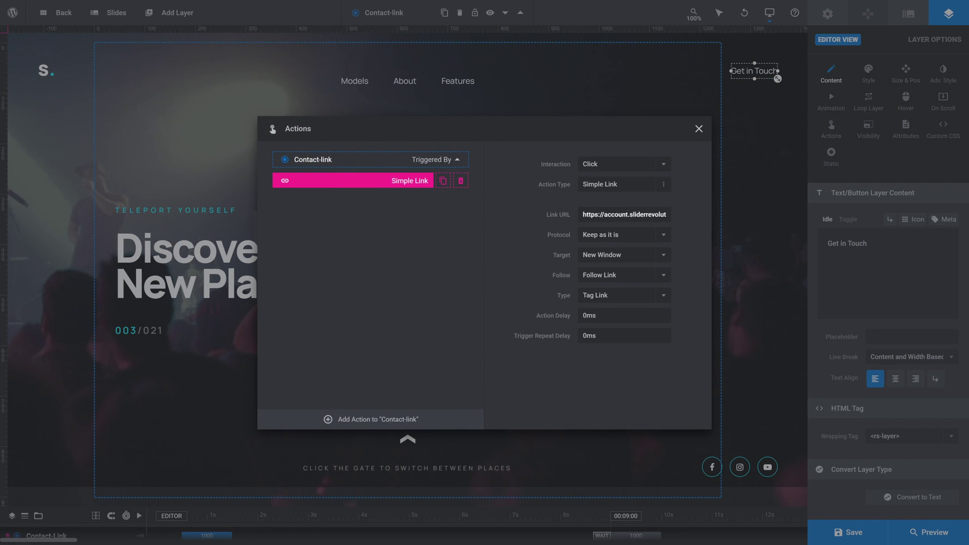
left_click(699, 129)
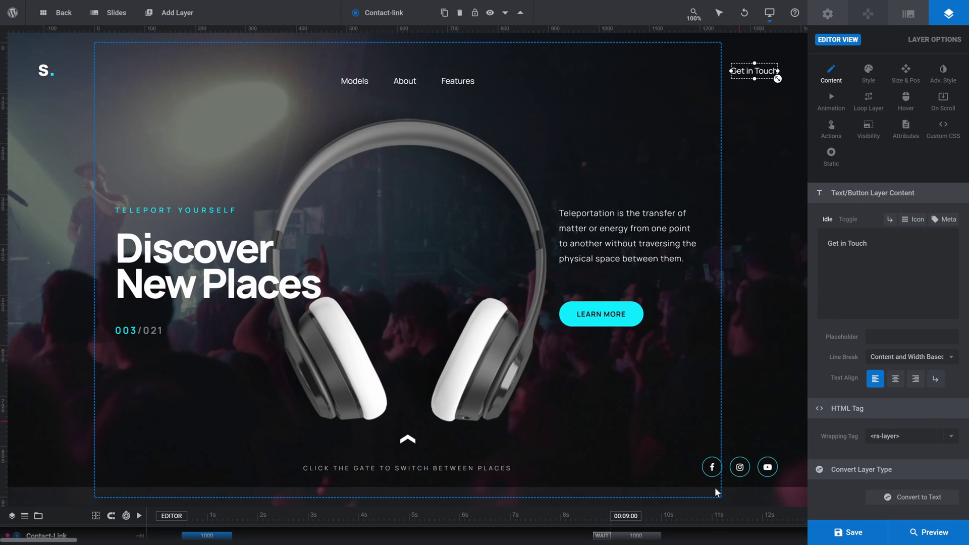
- Examine the Simple Link action of the Facebook icon in the social links group, close the actions and deselect the layer
left_click(710, 469)
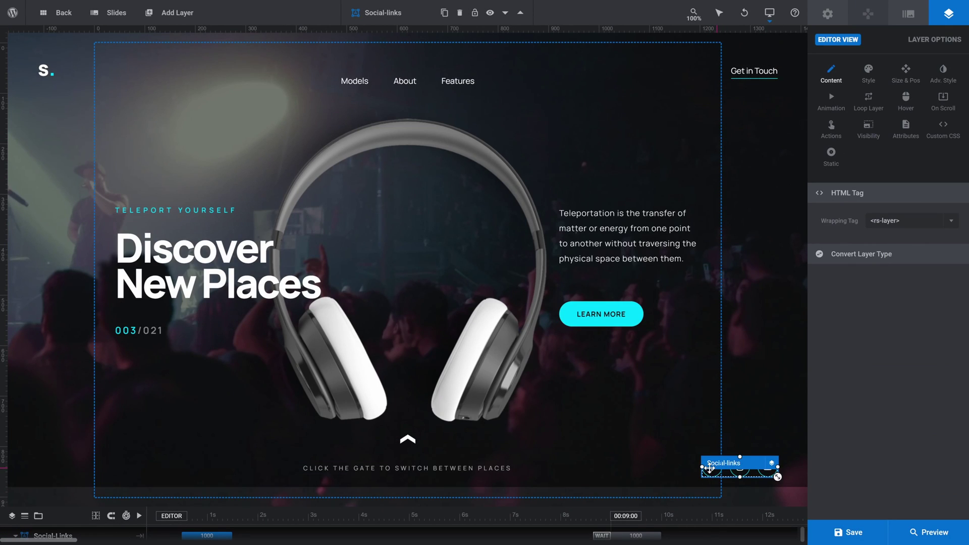
left_click(711, 467)
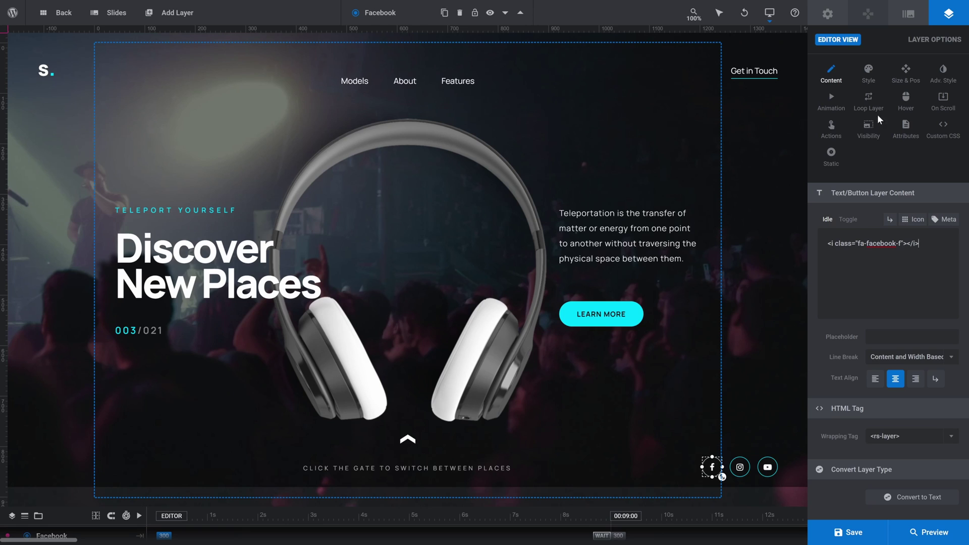
left_click(831, 130)
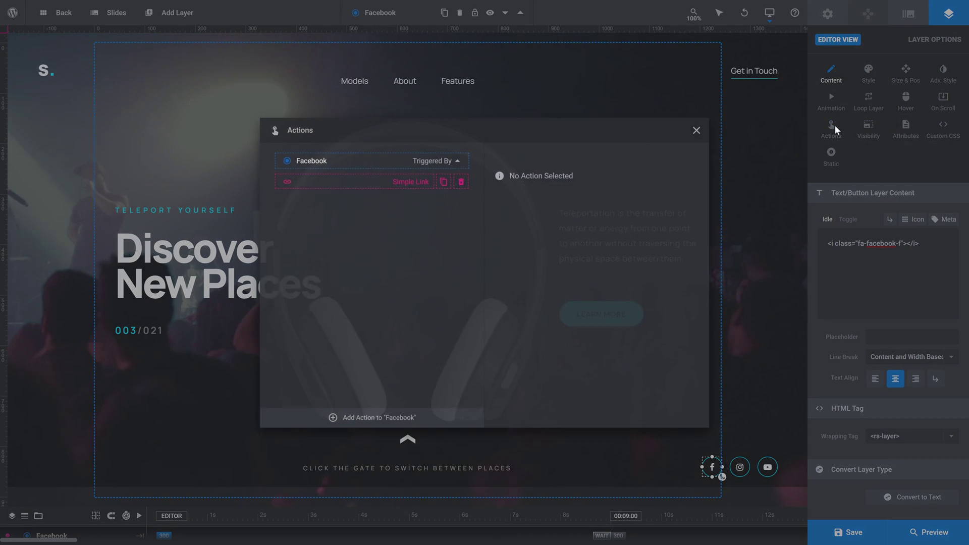
left_click(327, 183)
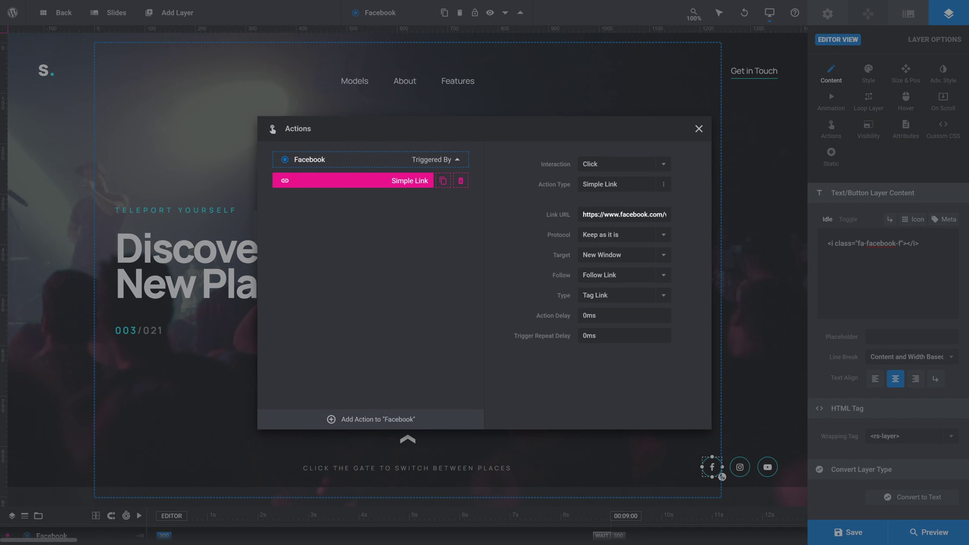
left_click(699, 129)
left_click(629, 303)
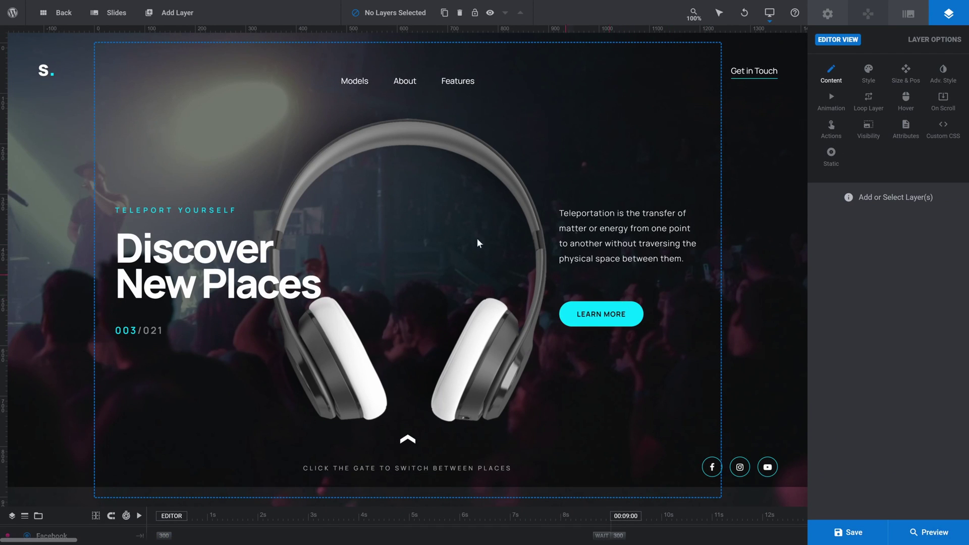
- Open slide #1, examine the Simple Link action of its Learn More button, and collapse the timeline
mouse_move(120, 15)
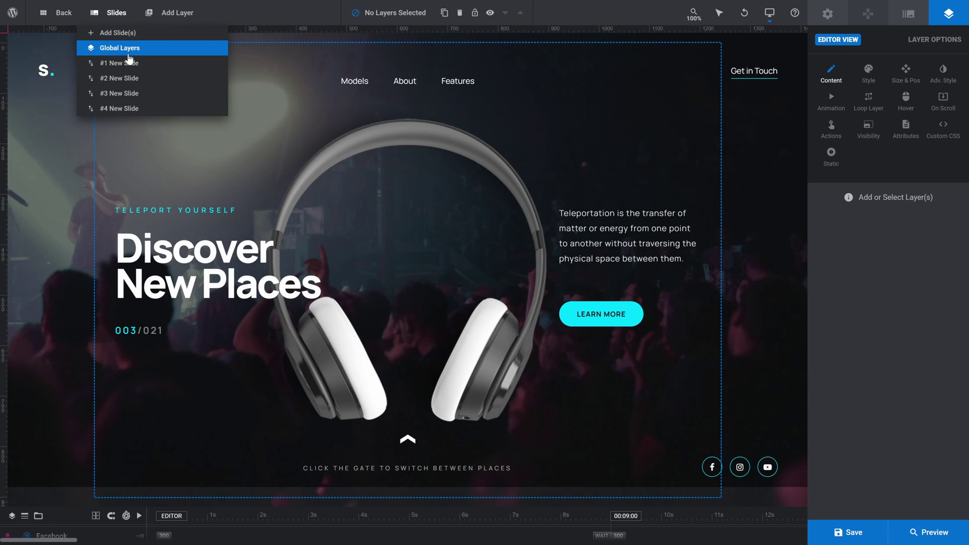
mouse_move(116, 67)
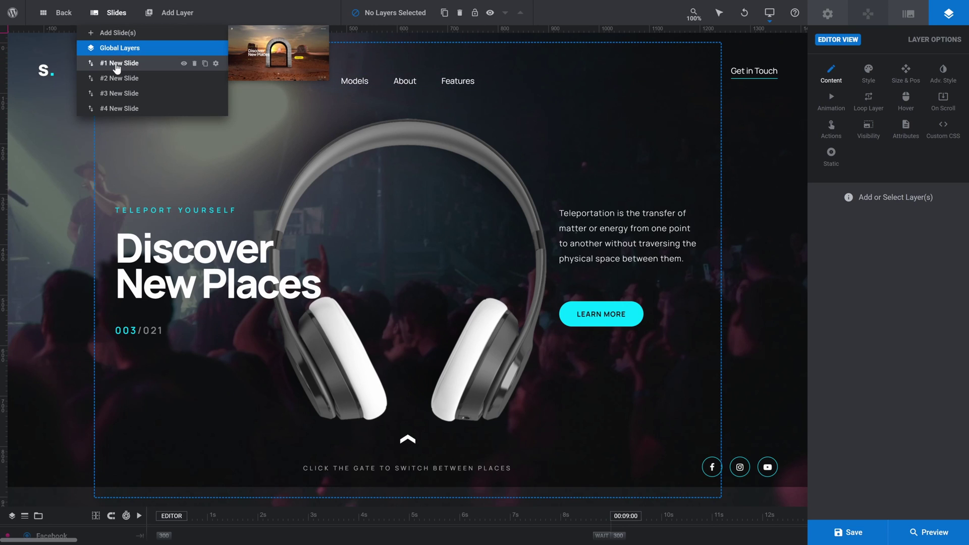
left_click(116, 64)
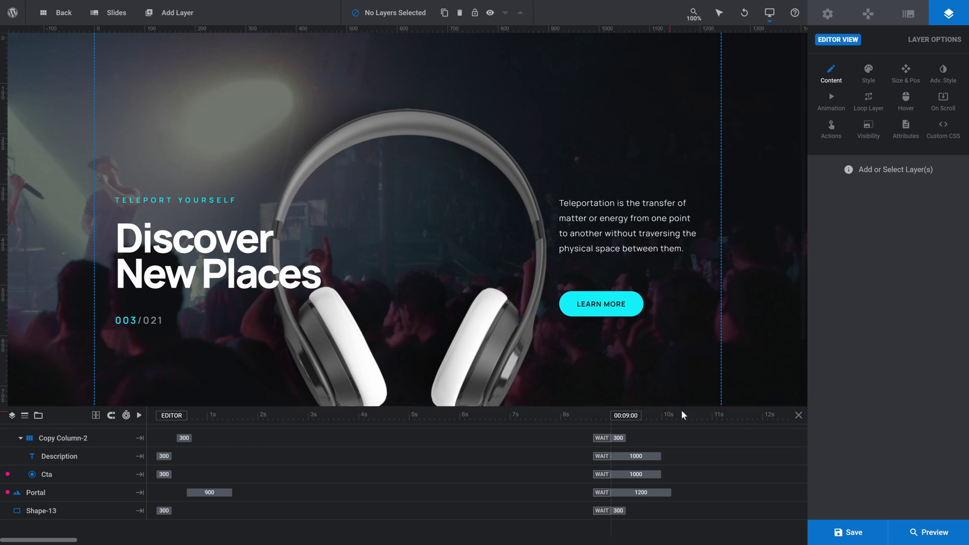
left_click(620, 303)
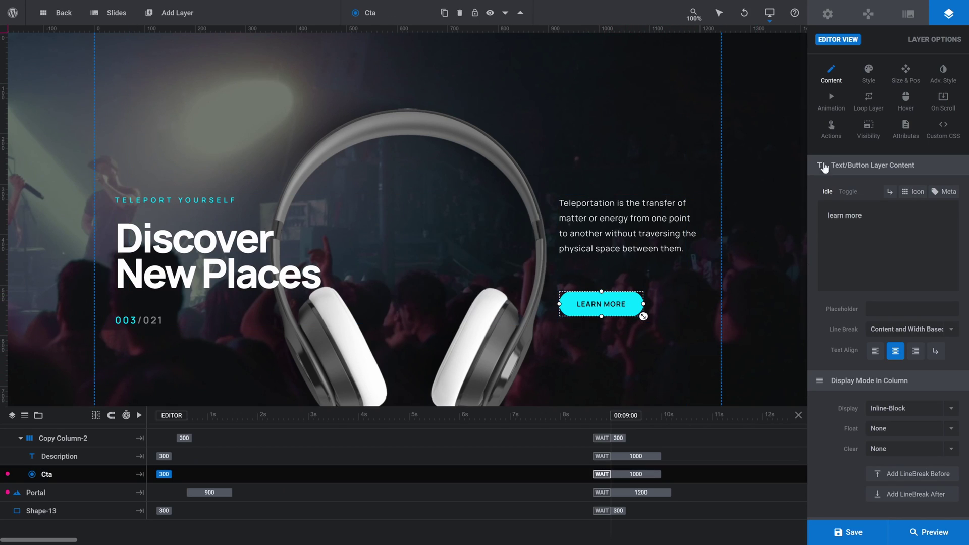
left_click(831, 130)
left_click(361, 187)
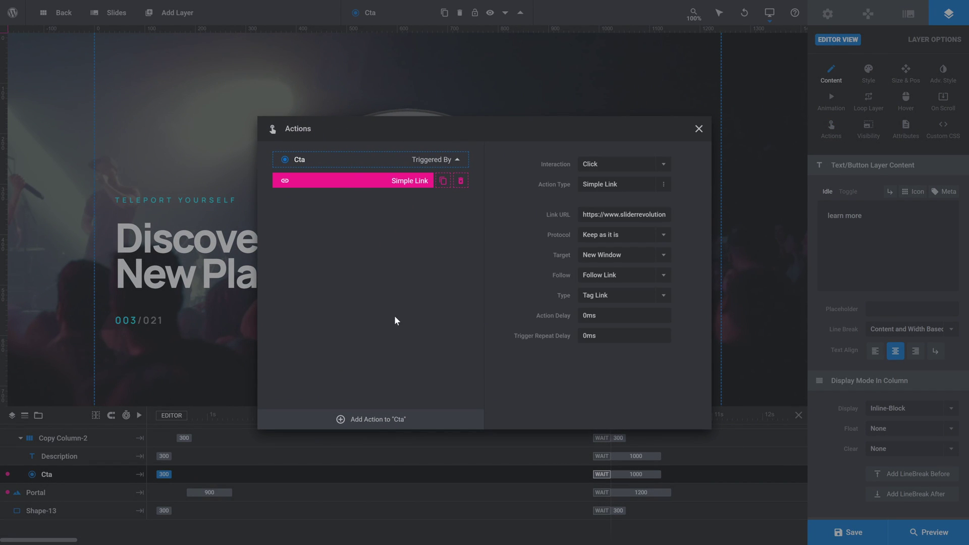
left_click(699, 129)
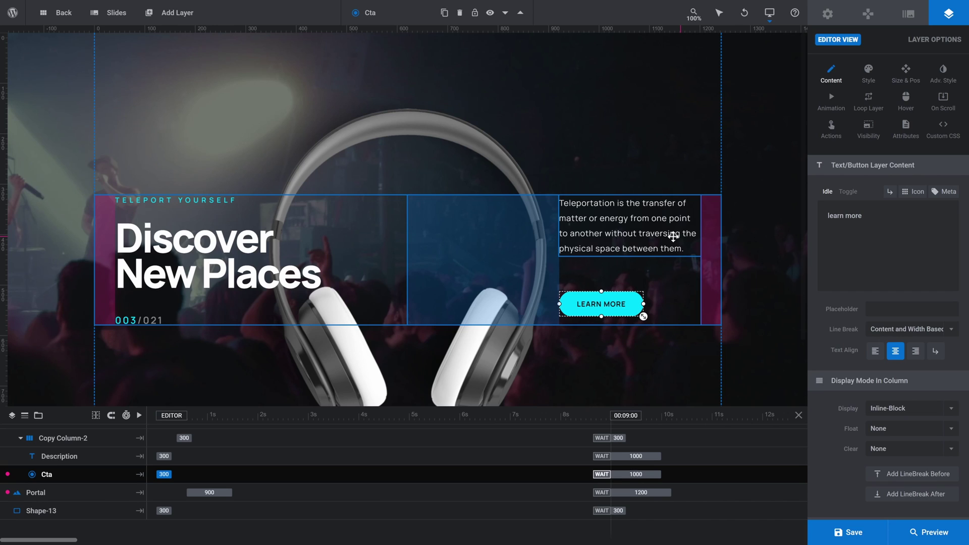
left_click(799, 415)
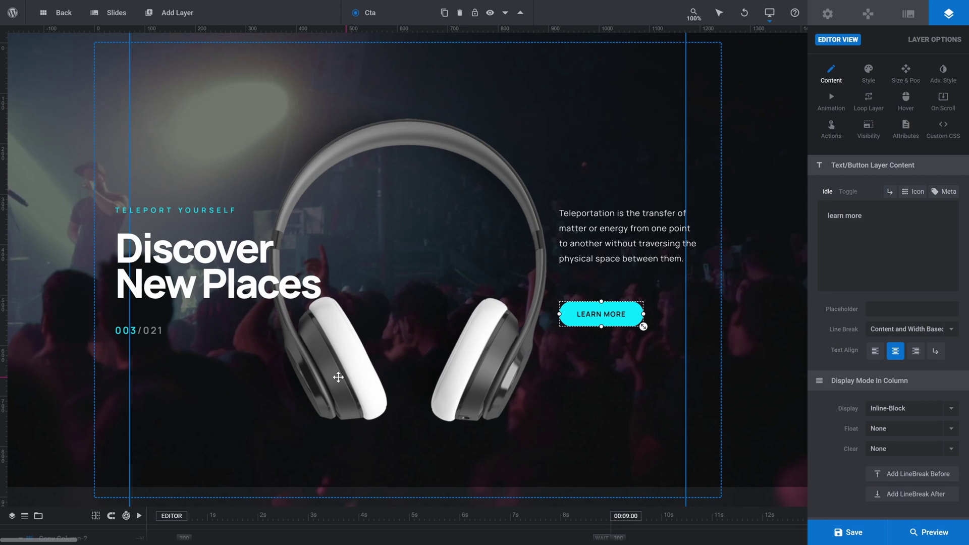
- Change the caption text above the headline to "transport yourself"
left_click(209, 211)
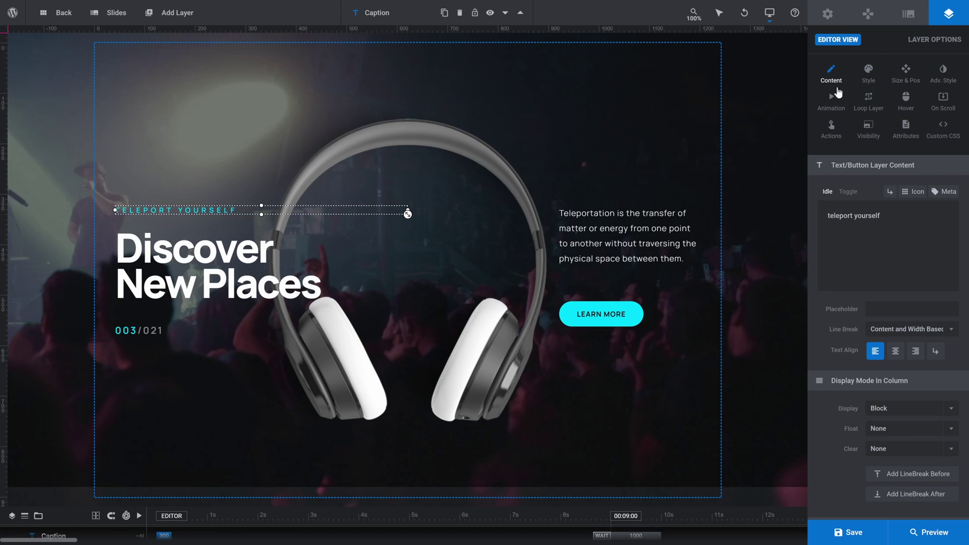
left_click_drag(851, 216, 819, 215)
type("transpor")
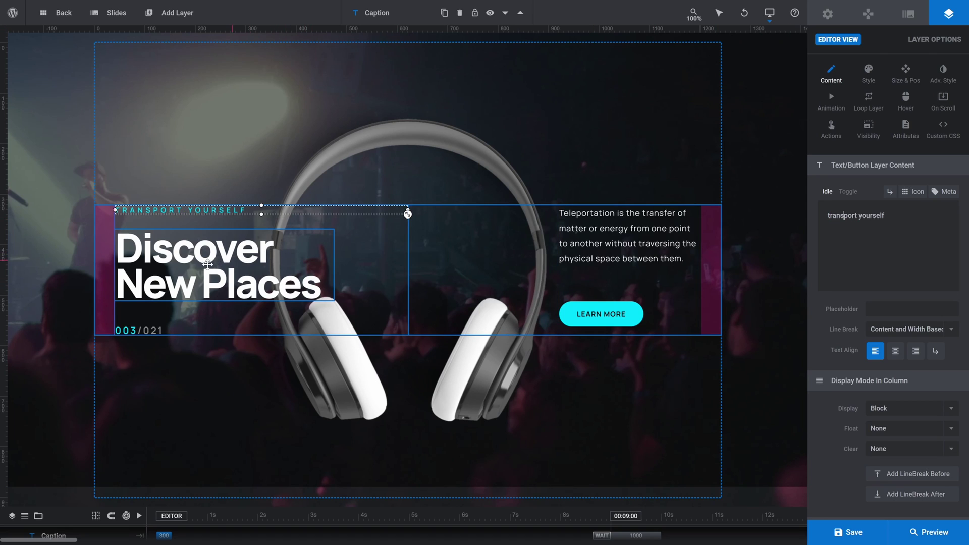
- Replace the headline text with "Live Sound, Anywhere"
left_click(207, 261)
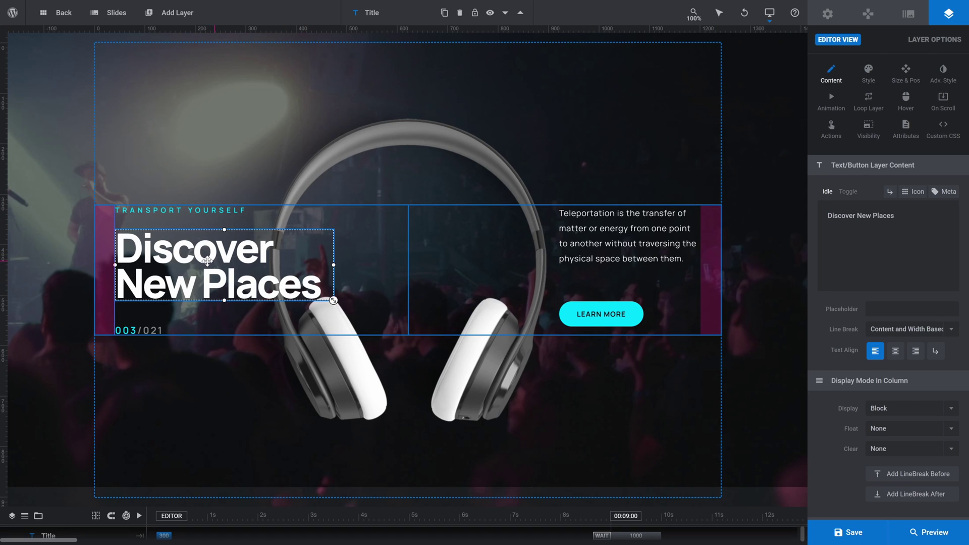
key("ctrl+a")
type("Live ")
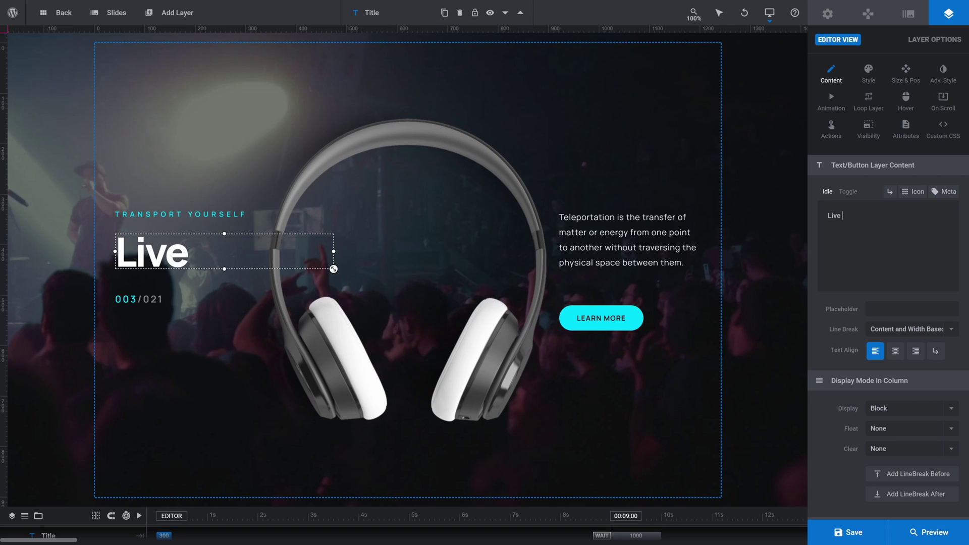
type("Sound, Anywhere")
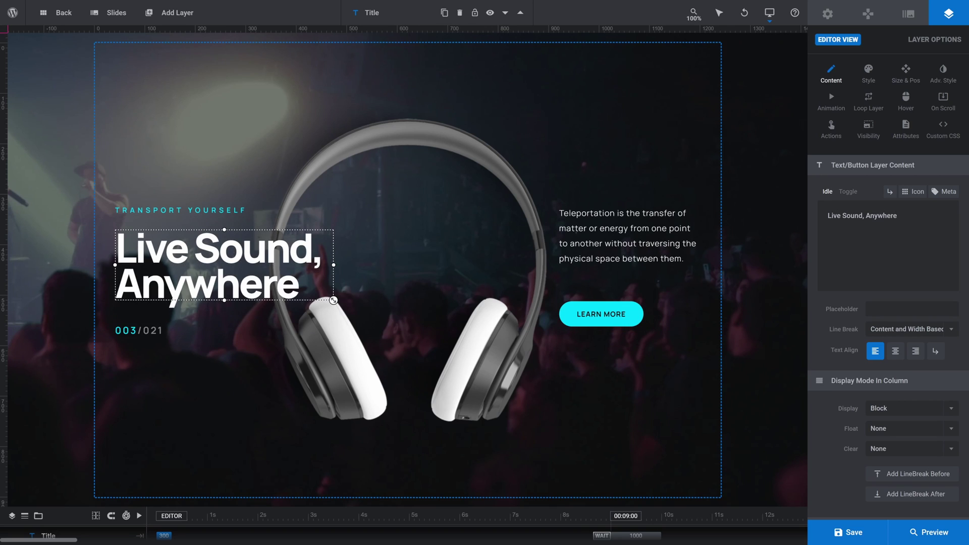
- Replace the description with an empty line followed by "Multi-dimensional sound quality so outstanding you'll feel like you're there in person" and deselect the layer
left_click(611, 230)
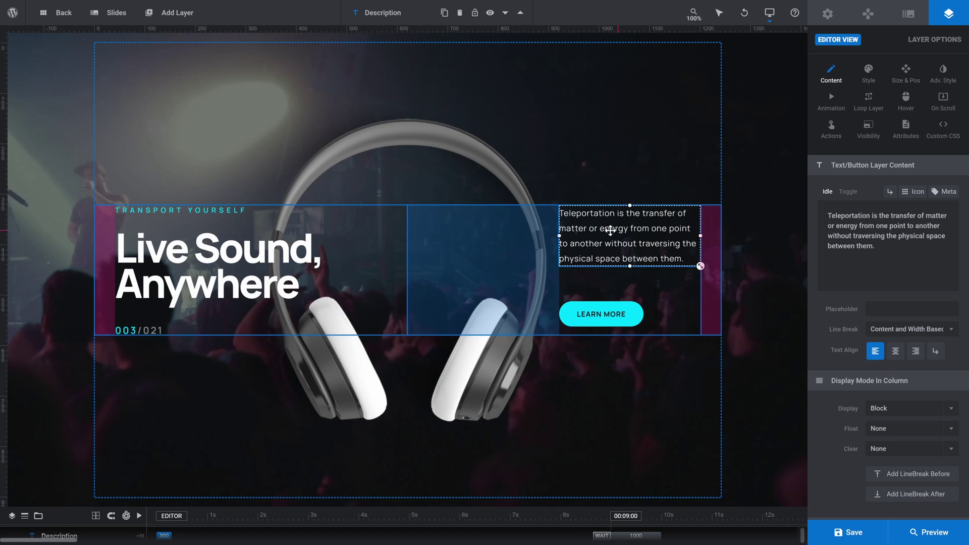
left_click_drag(881, 250, 827, 214)
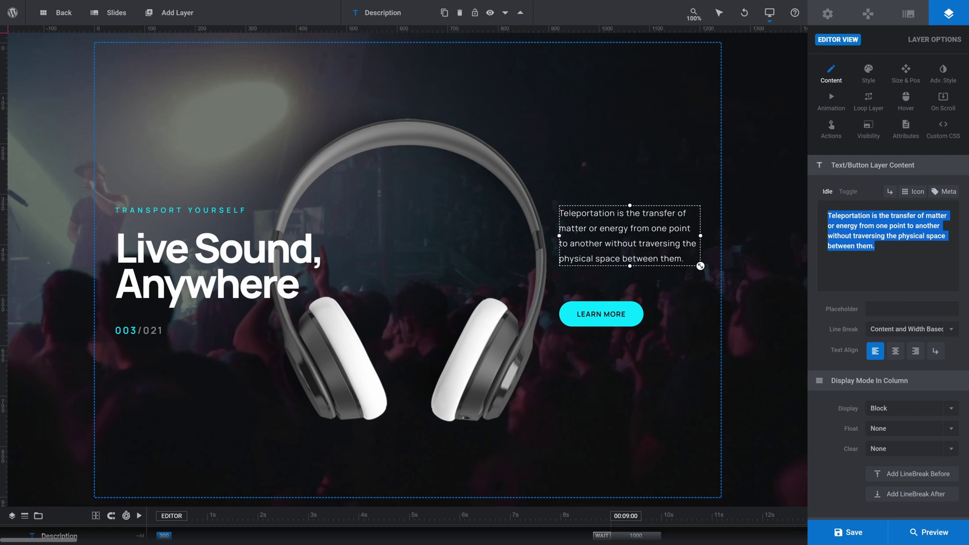
type("Multi-dimensional sound quality so outstanding you'll feel like you're there in person")
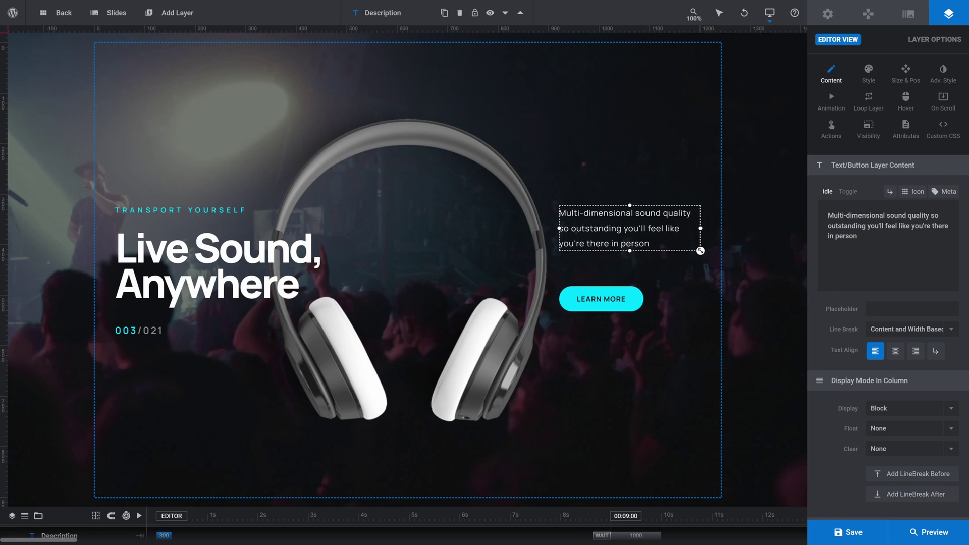
key("Return")
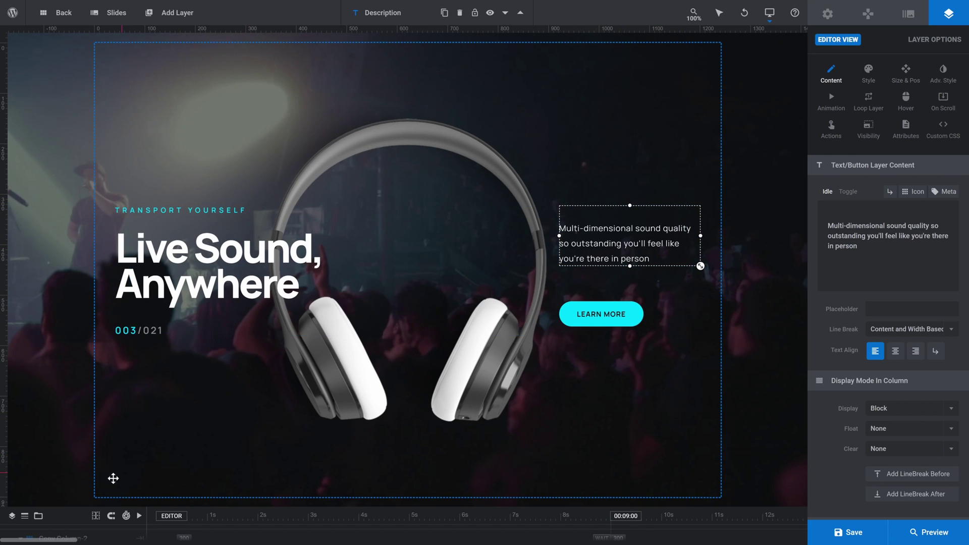
mouse_move(182, 511)
scroll(101, 452, "up", 3)
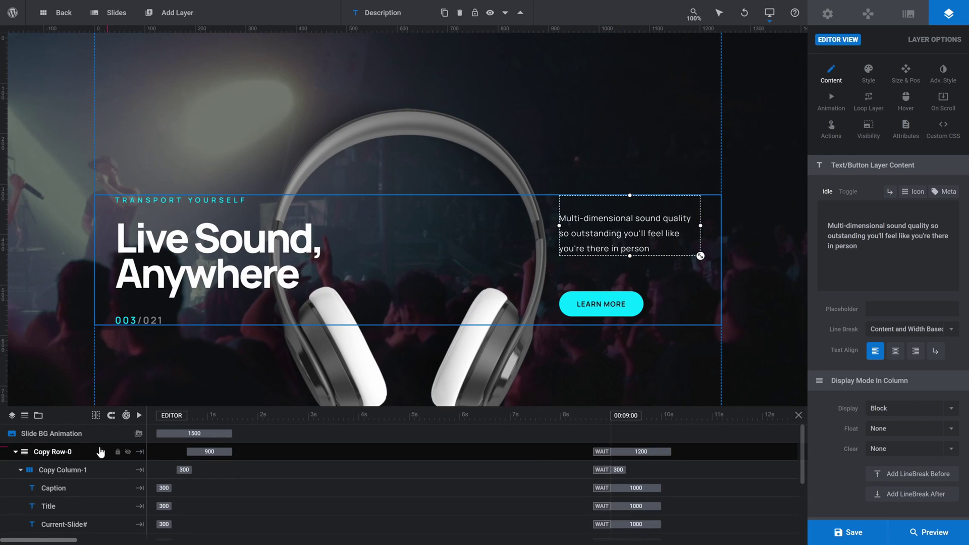
key("Escape")
left_click(800, 415)
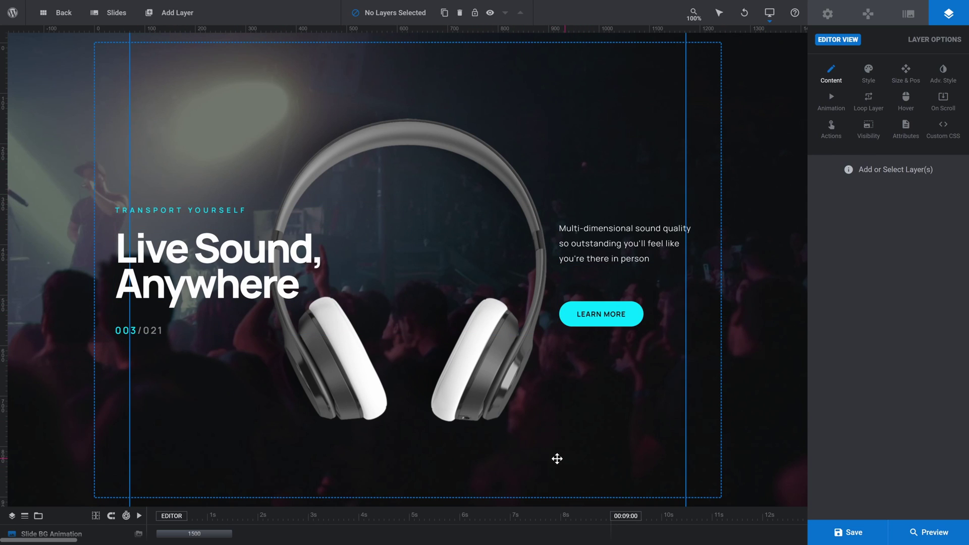
- In the global layers, change the pointer text below the headphones to "click the headphones to go to a new show"
mouse_move(103, 11)
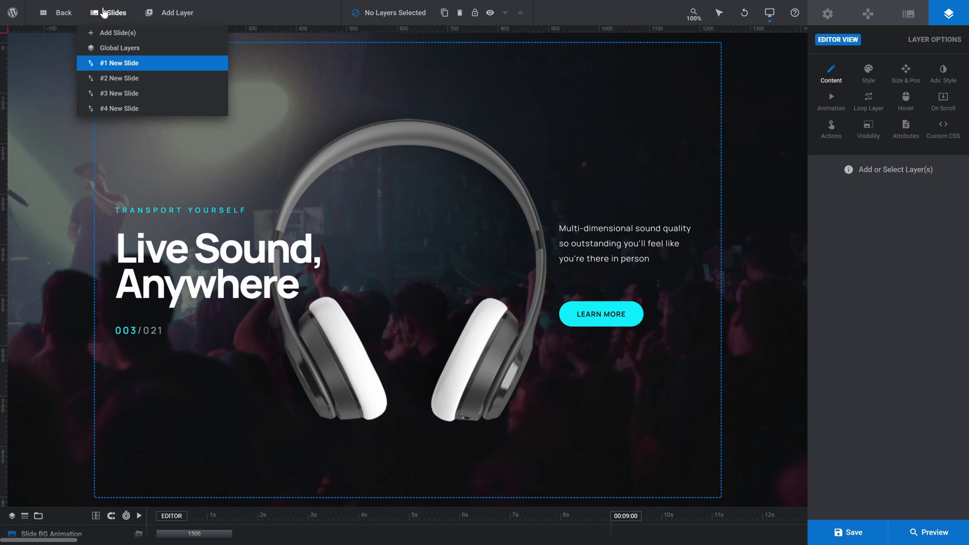
left_click(121, 49)
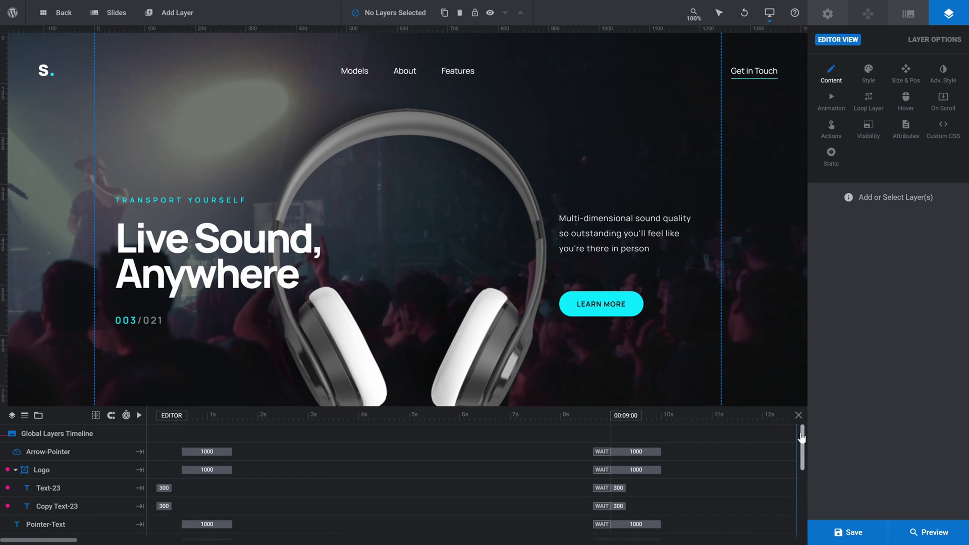
left_click(798, 416)
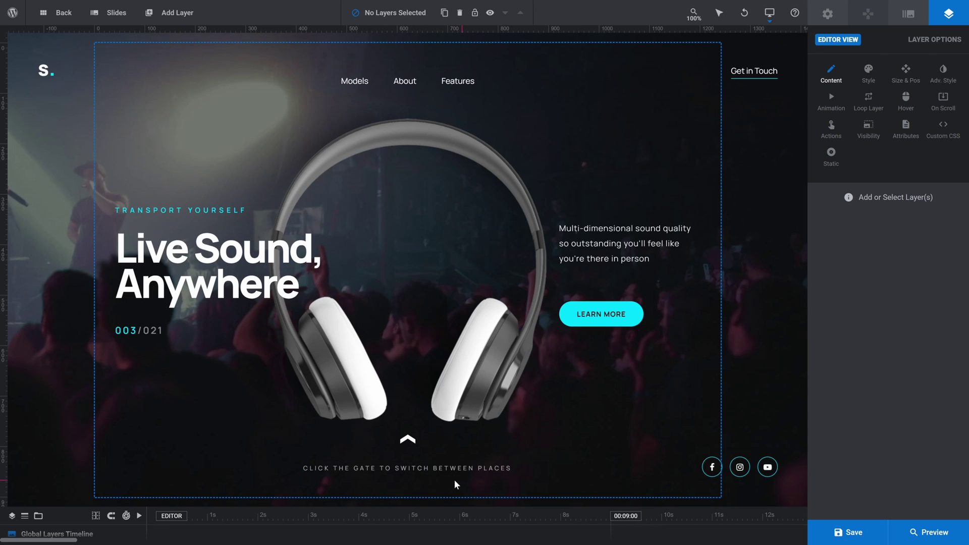
left_click(407, 469)
double_click(865, 244)
type("headph")
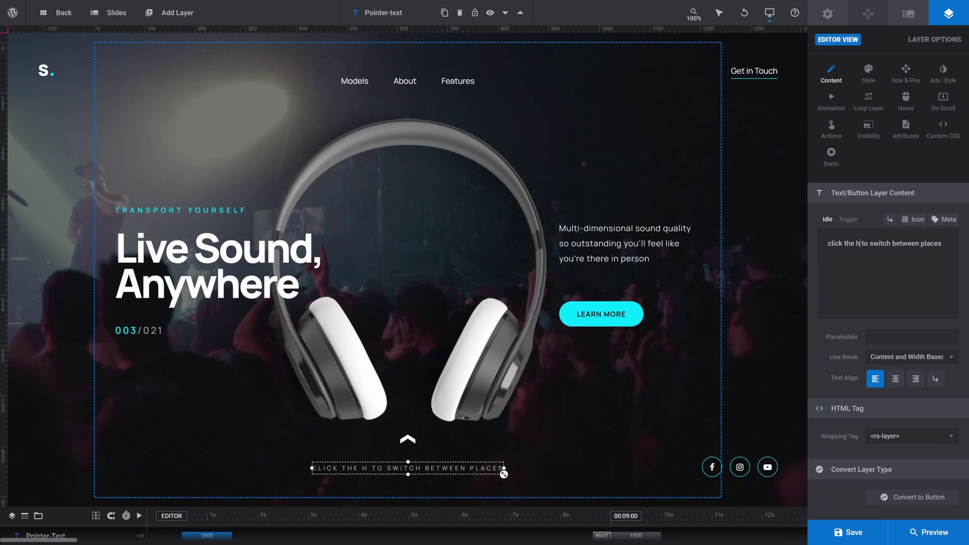
type("ones")
key("ctrl+shift+End")
type("to go to a")
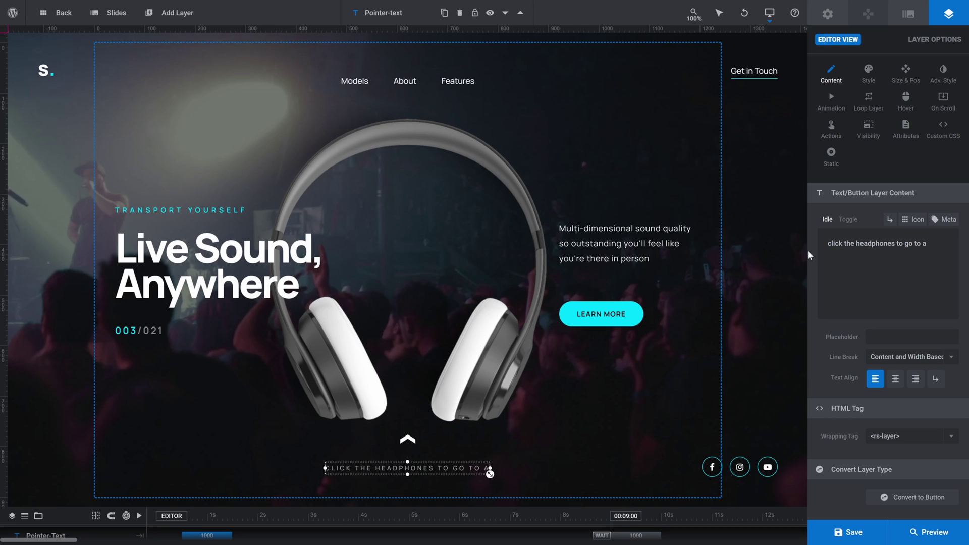
type(" new show")
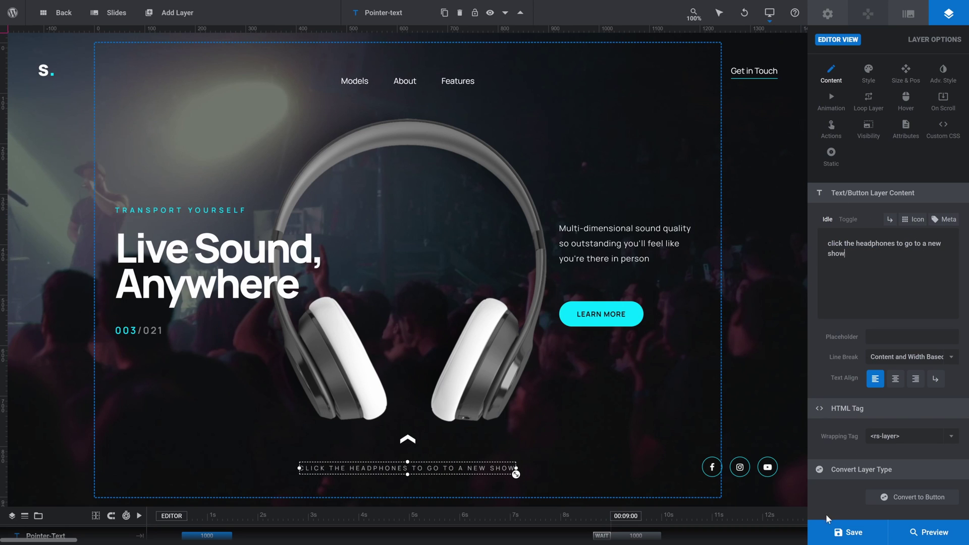
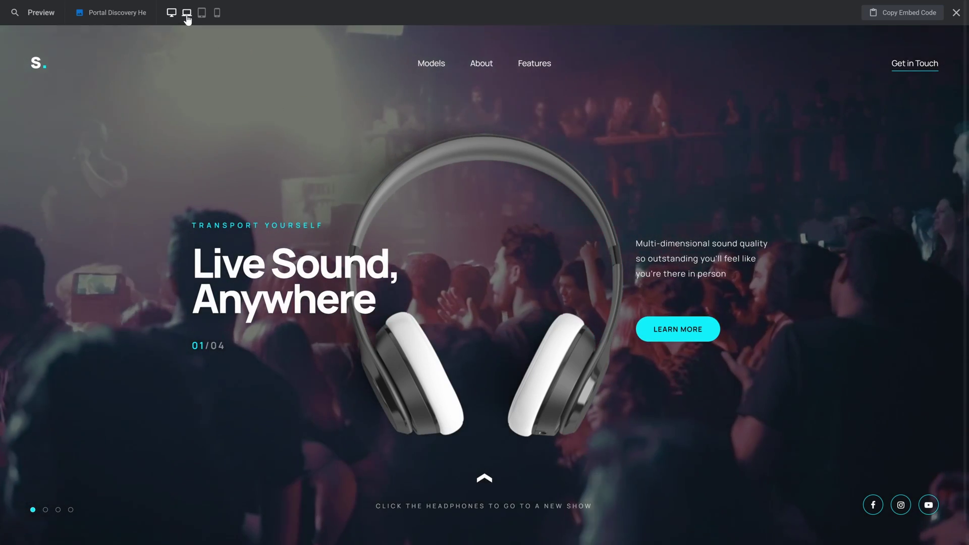
- Preview the slider at the notebook screen size
left_click(184, 19)
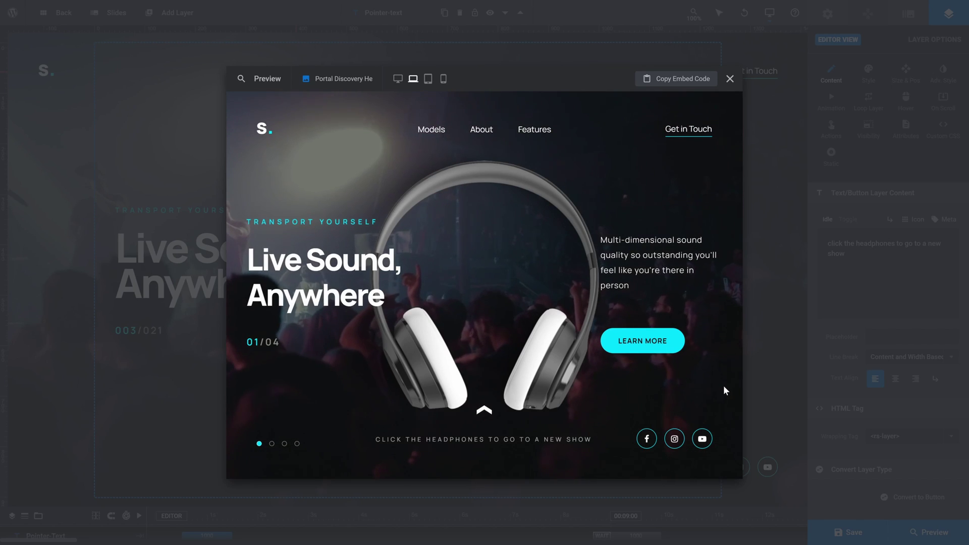
- Preview the slider at the tablet and phone screen sizes, and close the preview
left_click(428, 84)
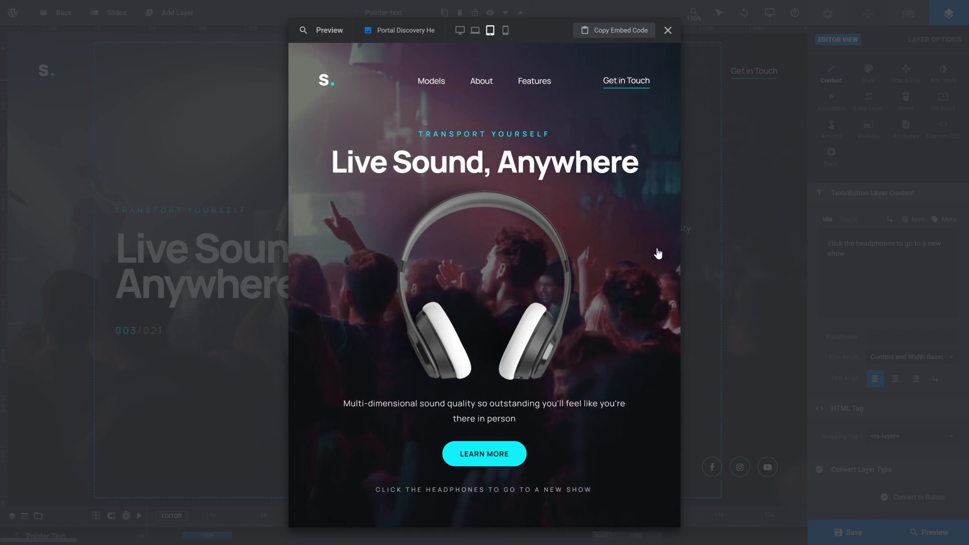
left_click(505, 31)
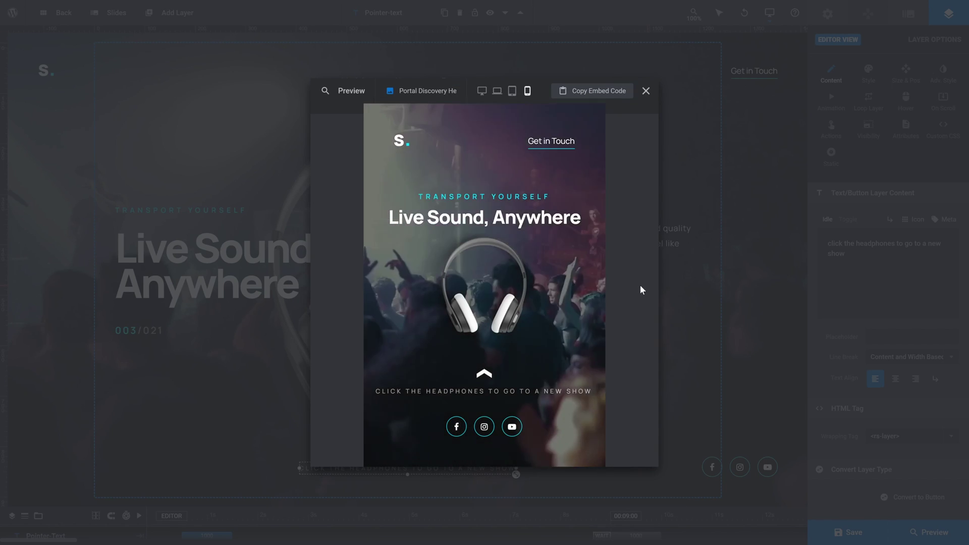
left_click(646, 91)
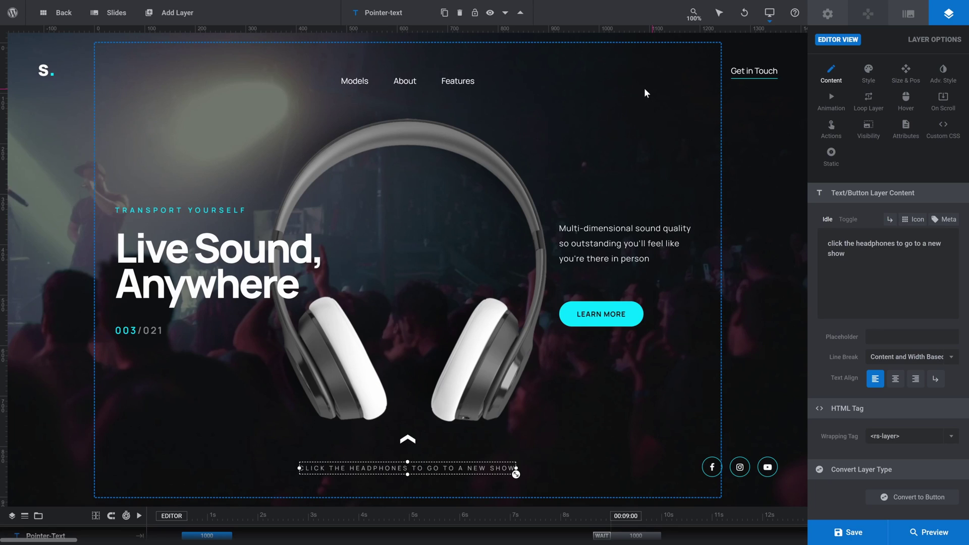
- Open slide #2 with the grey stone portal and delete it from the slider
left_click(115, 13)
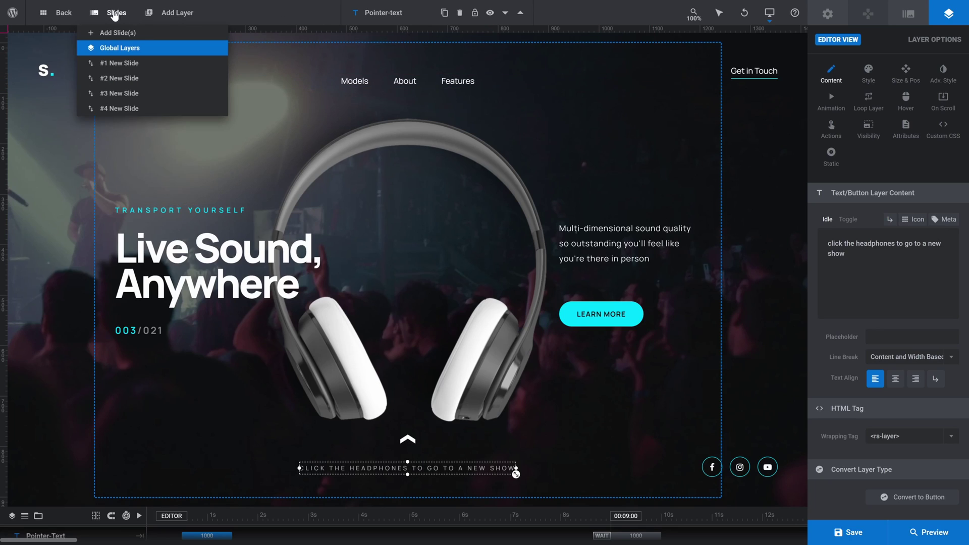
left_click(119, 80)
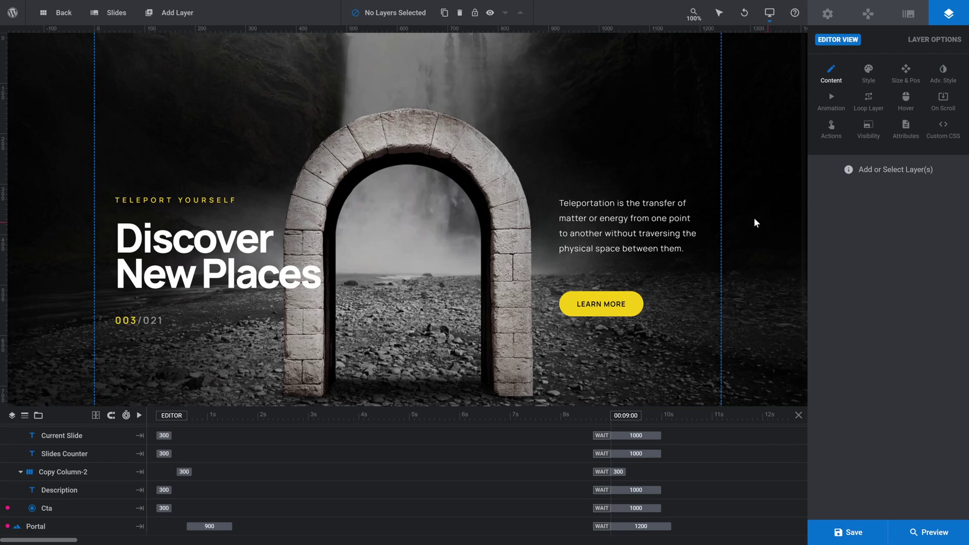
mouse_move(114, 13)
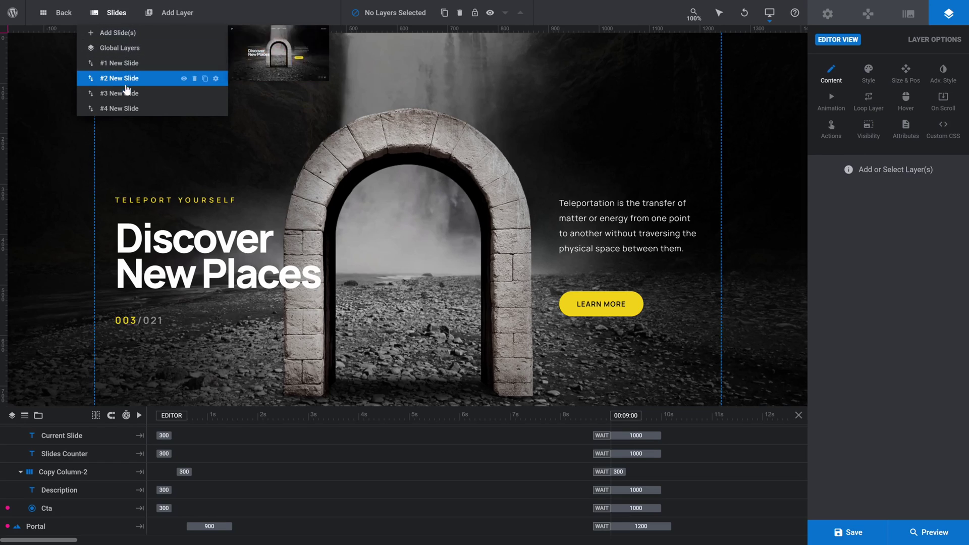
left_click(194, 79)
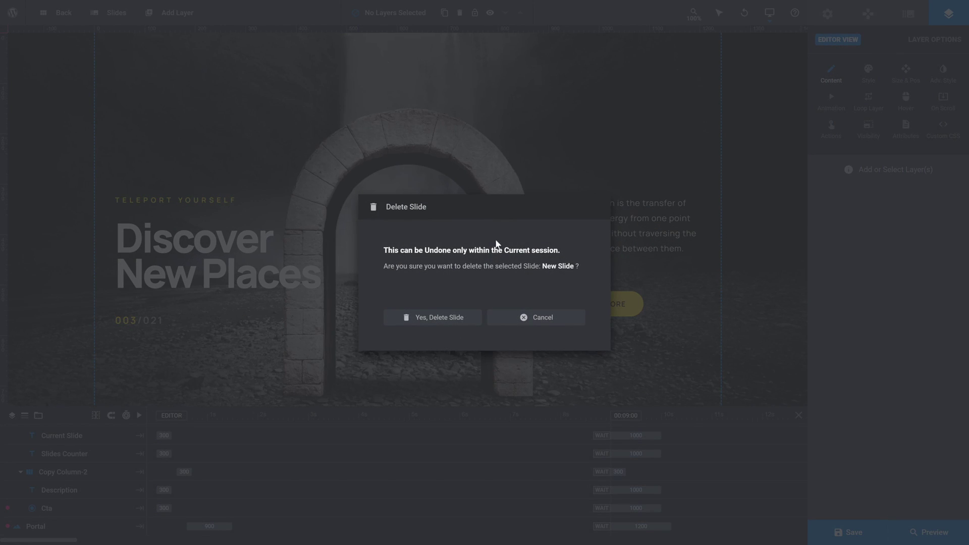
left_click(440, 318)
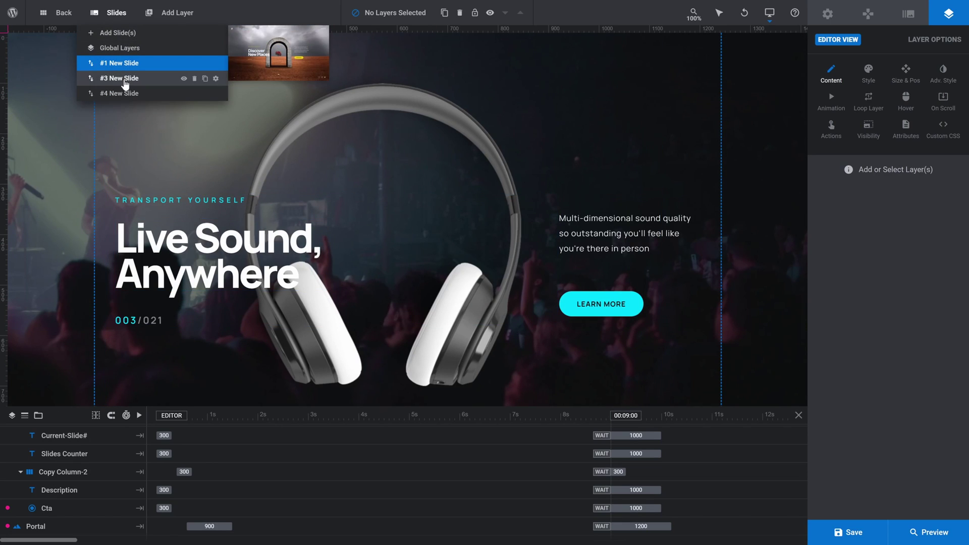
- Delete the remaining template slides #3 and #4, keeping only the headphones slide
left_click(195, 79)
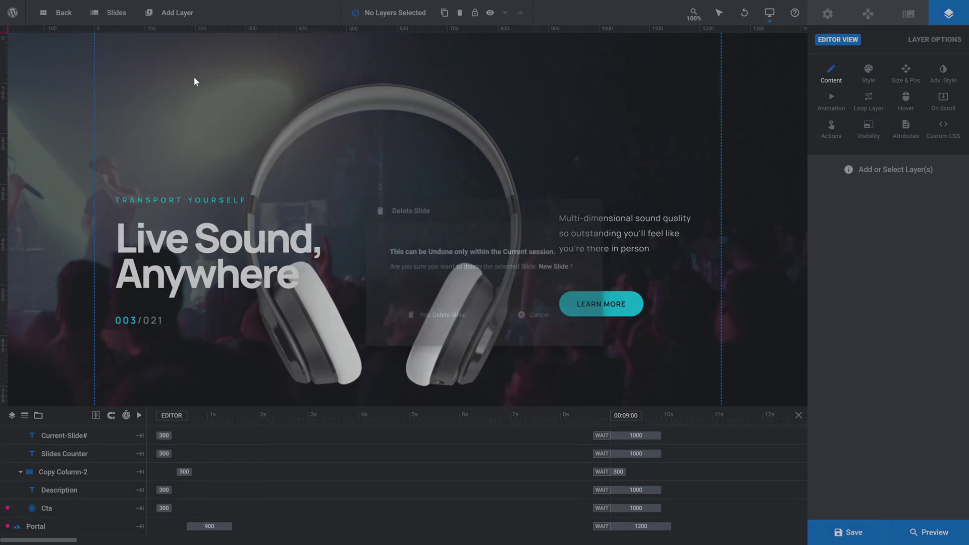
left_click(433, 319)
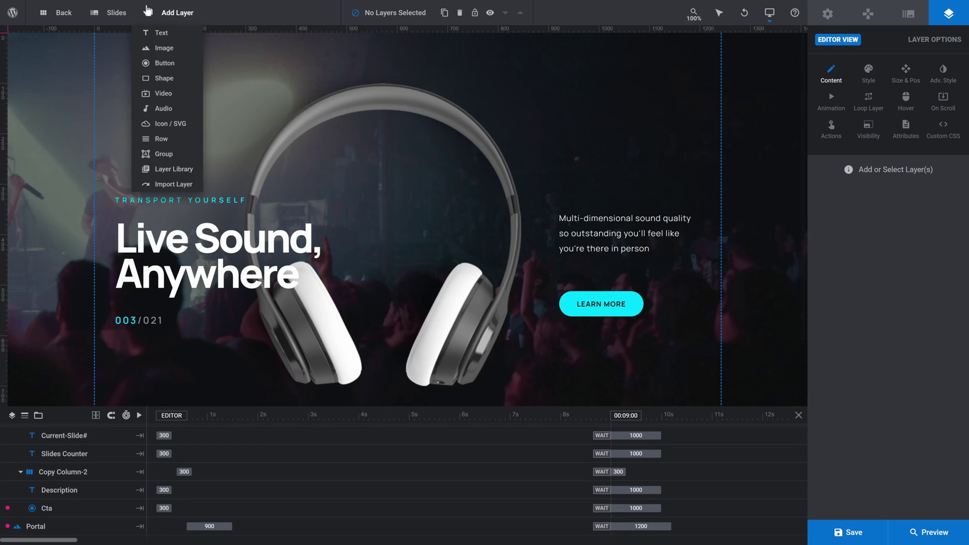
mouse_move(117, 12)
mouse_move(126, 84)
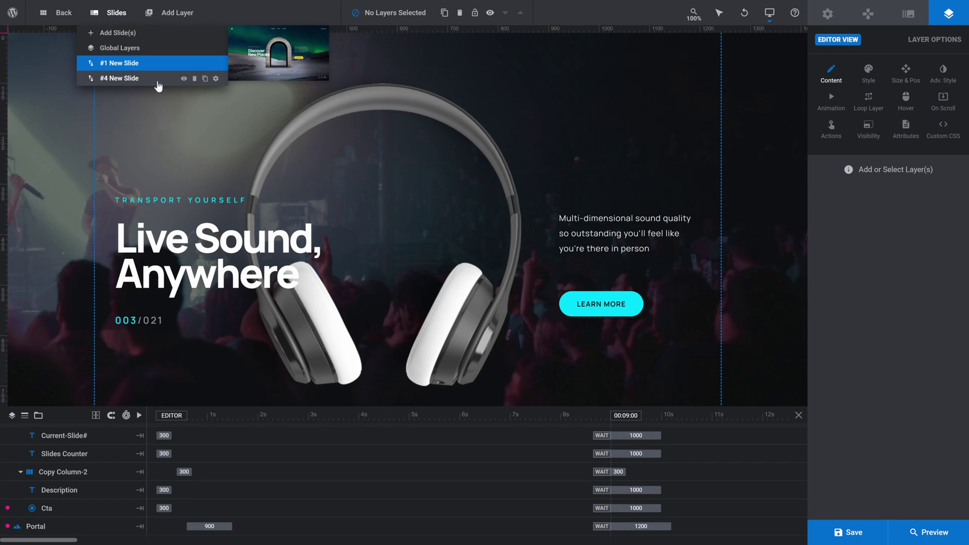
left_click(195, 80)
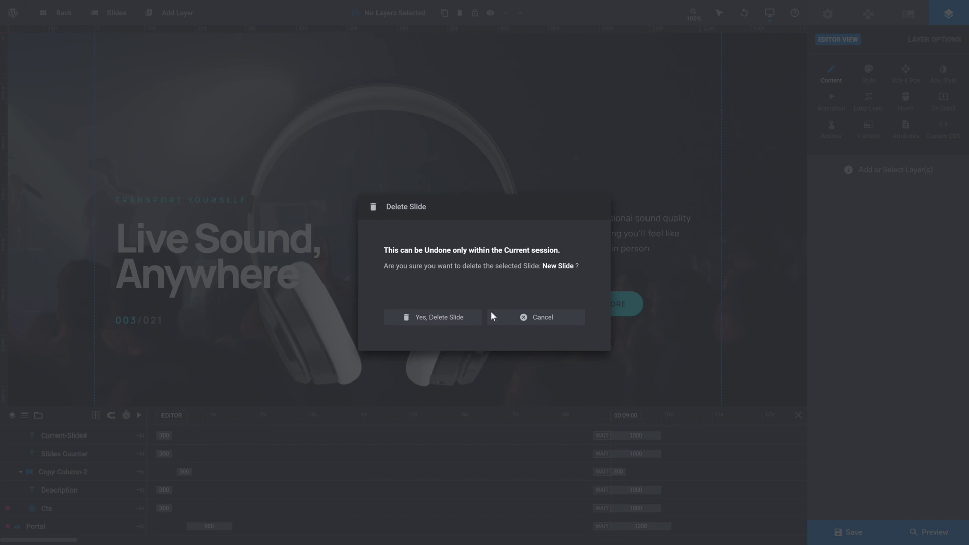
left_click(464, 322)
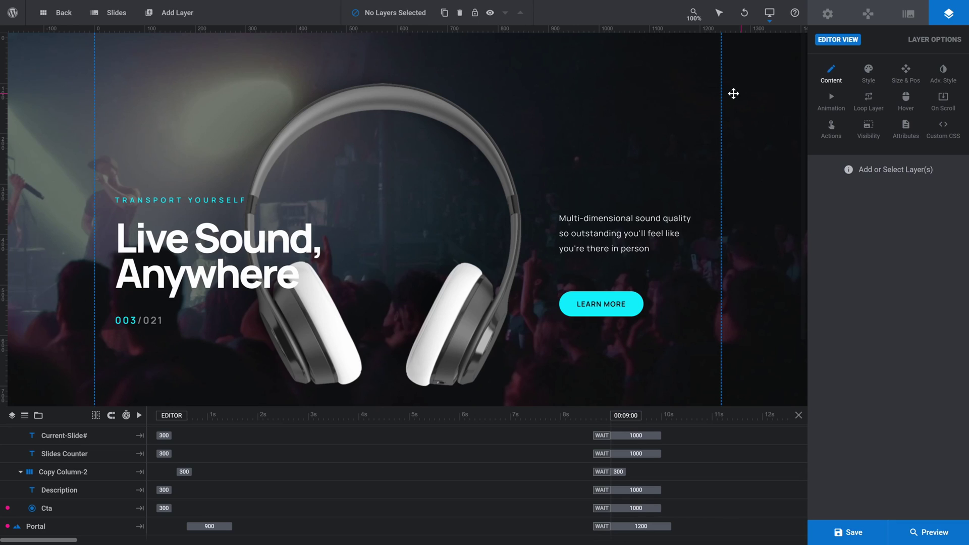
- Duplicate headphones slide #1
mouse_move(115, 12)
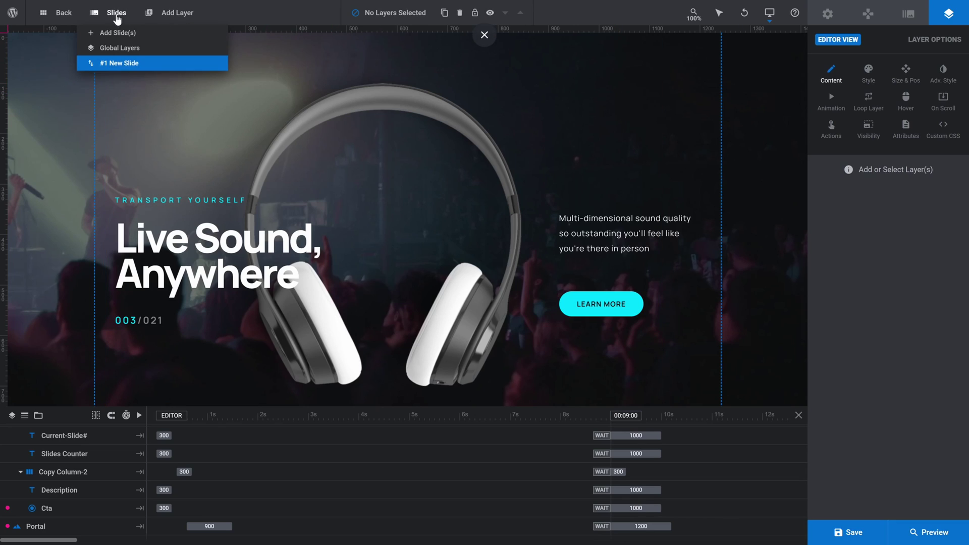
mouse_move(132, 70)
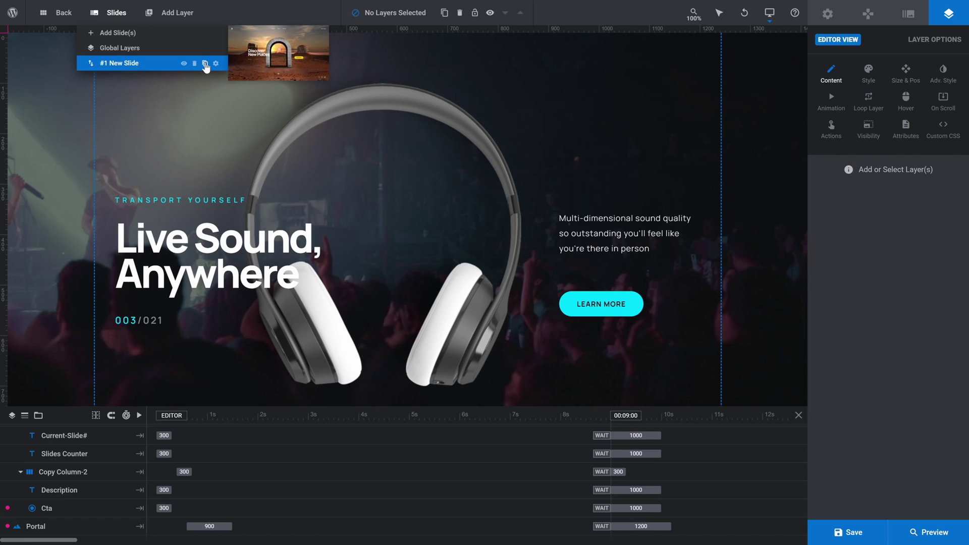
left_click(205, 64)
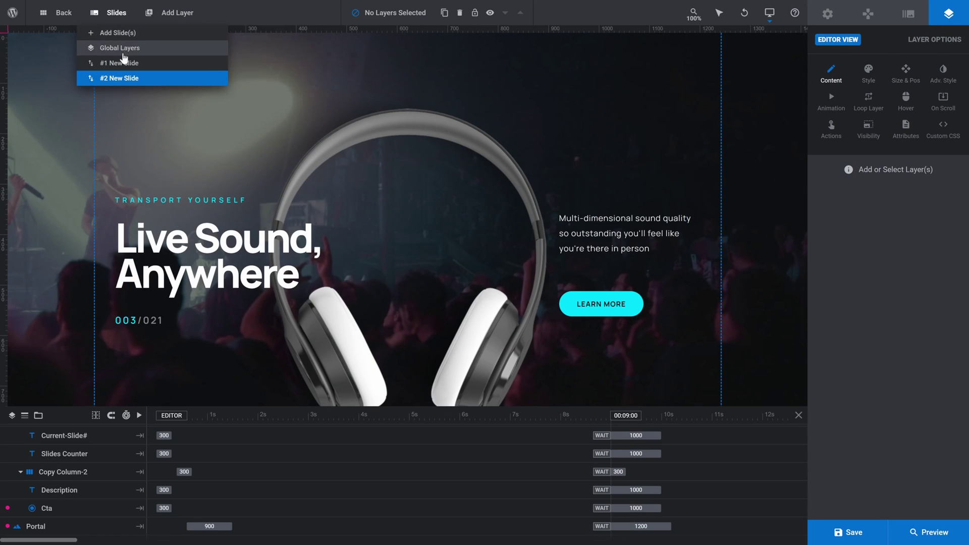
- Replace the background video of slide #2 with the Cheer Up video from the Object Library's Music category
mouse_move(101, 83)
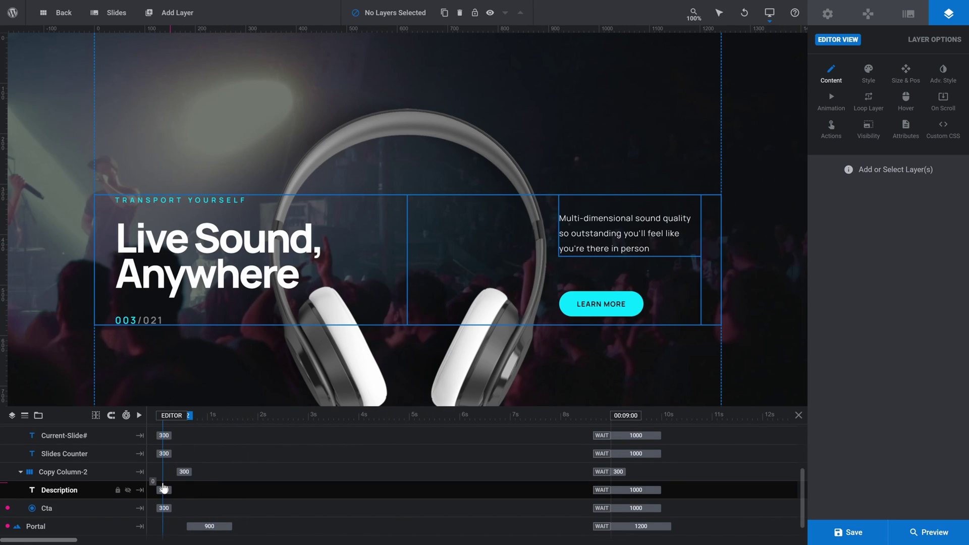
scroll(164, 487, "up", 3)
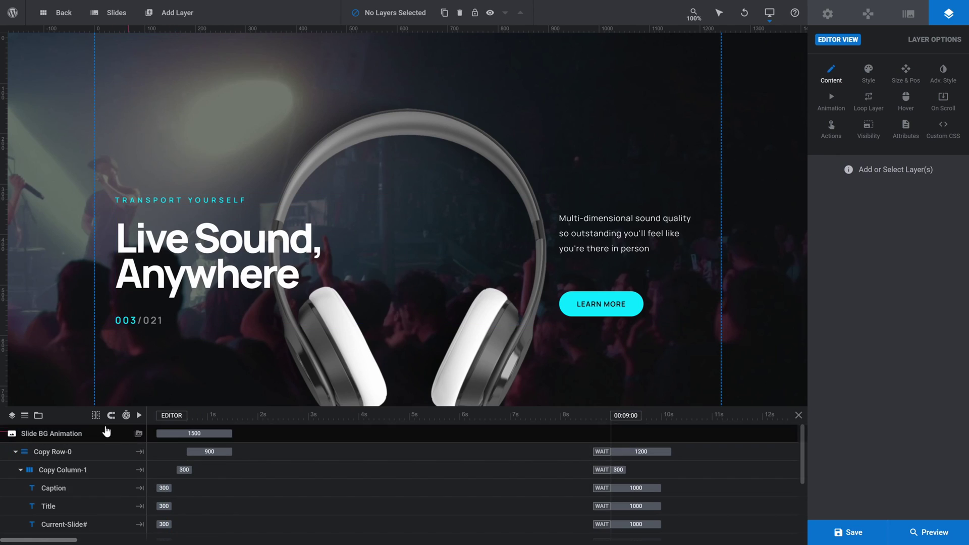
left_click(138, 435)
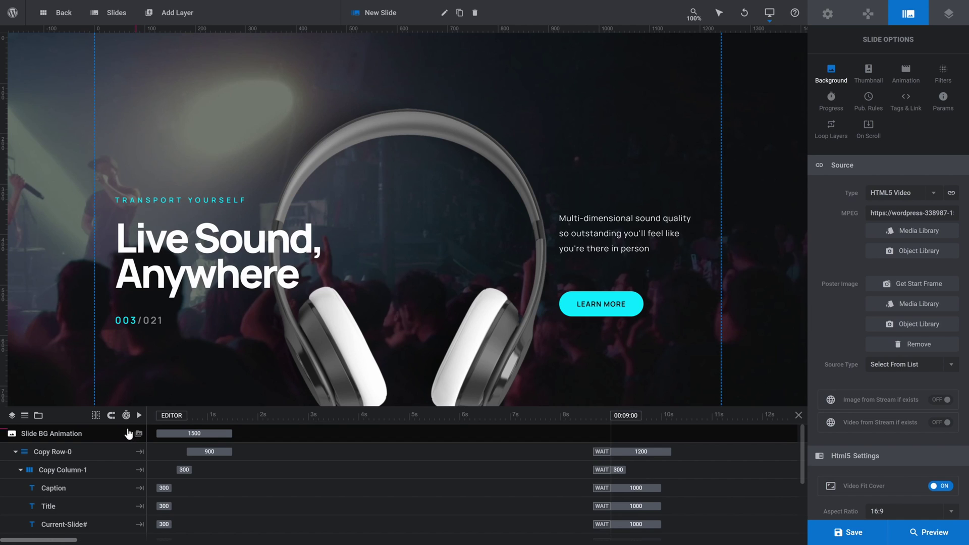
left_click(905, 252)
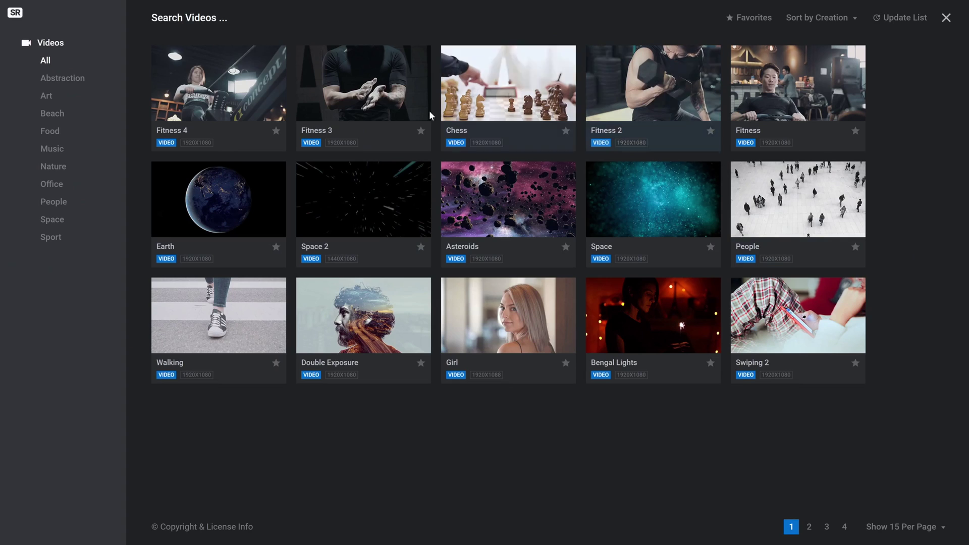
left_click(52, 149)
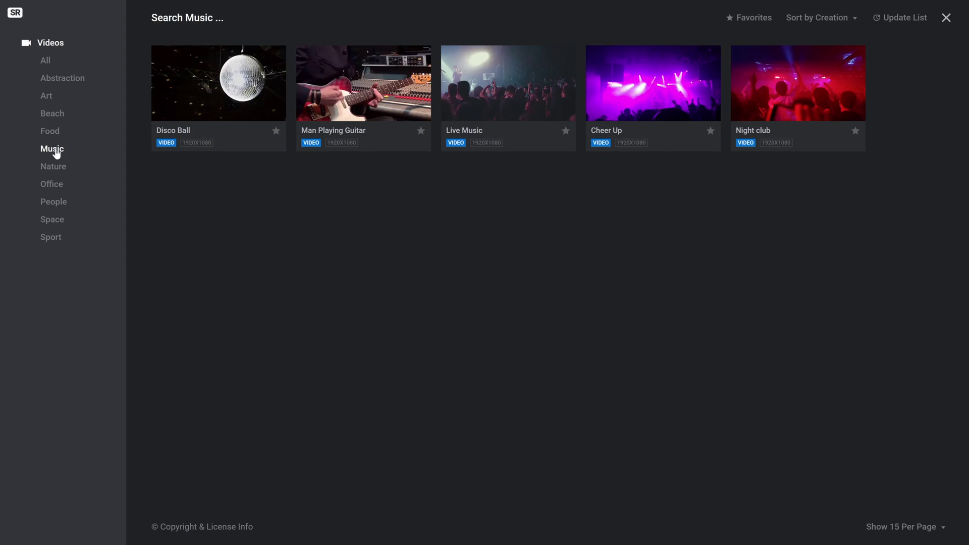
mouse_move(640, 89)
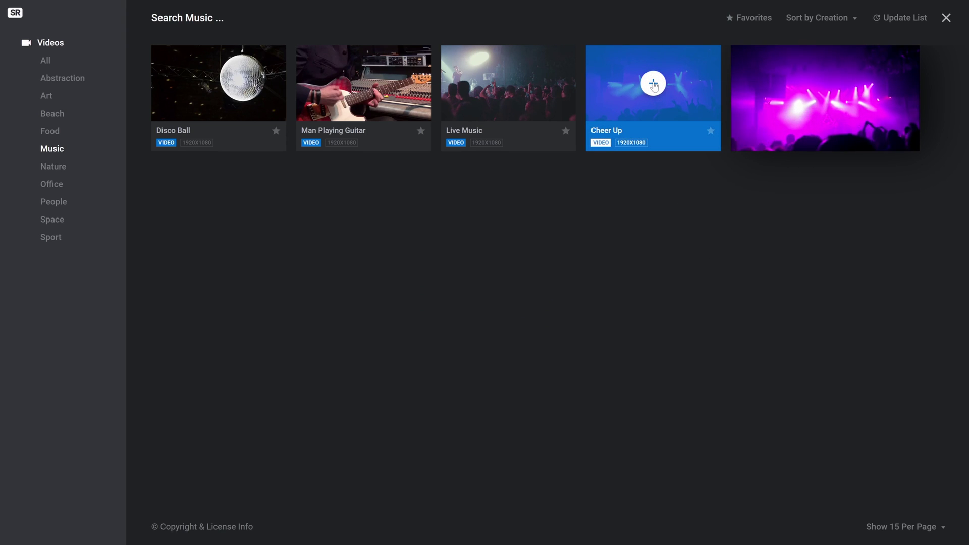
left_click(653, 84)
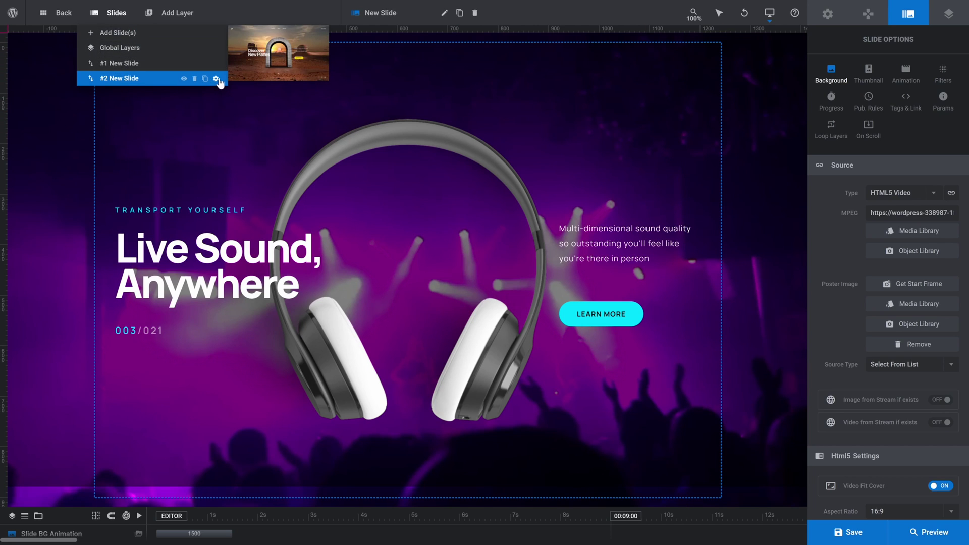
- Duplicate slide #2 and set the copy's background to the Night club video from the Object Library's Music category
left_click(205, 79)
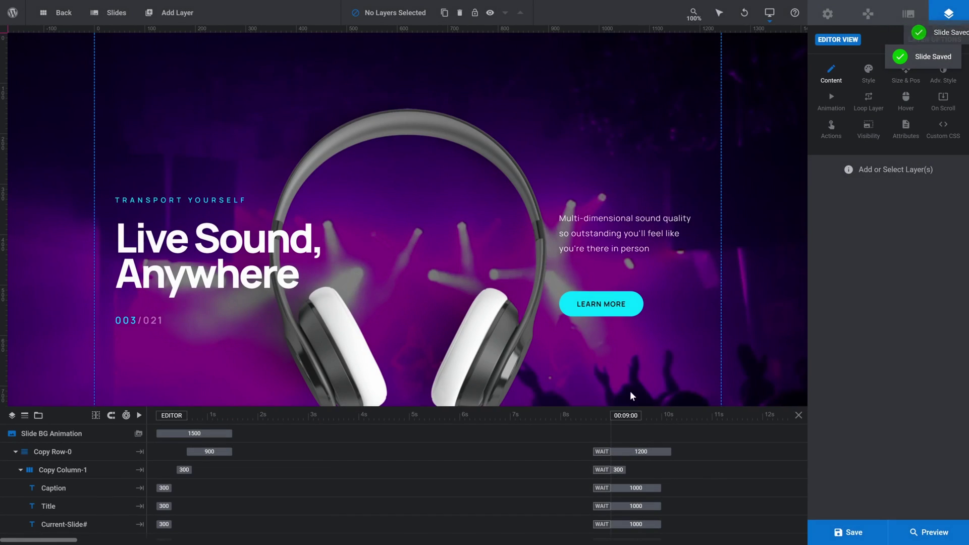
left_click(138, 435)
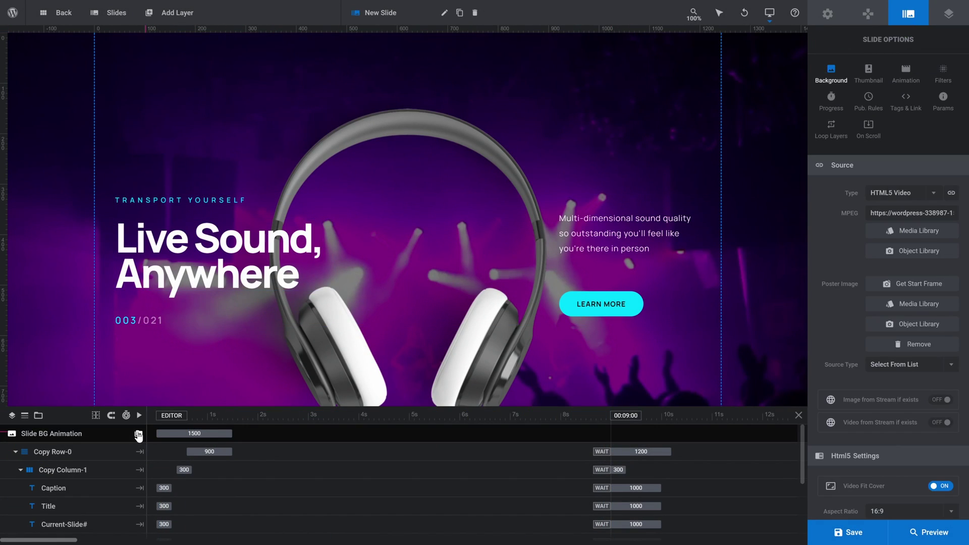
left_click(919, 251)
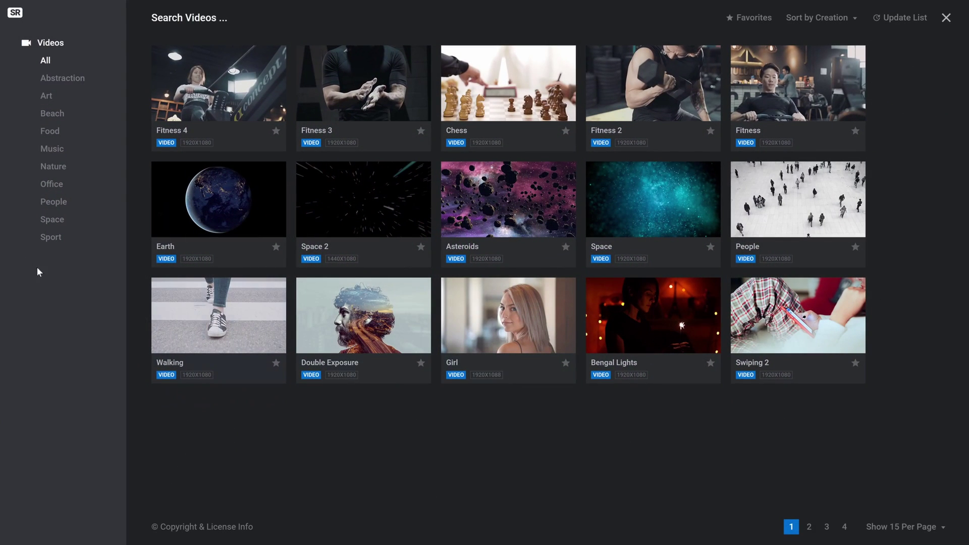
left_click(56, 153)
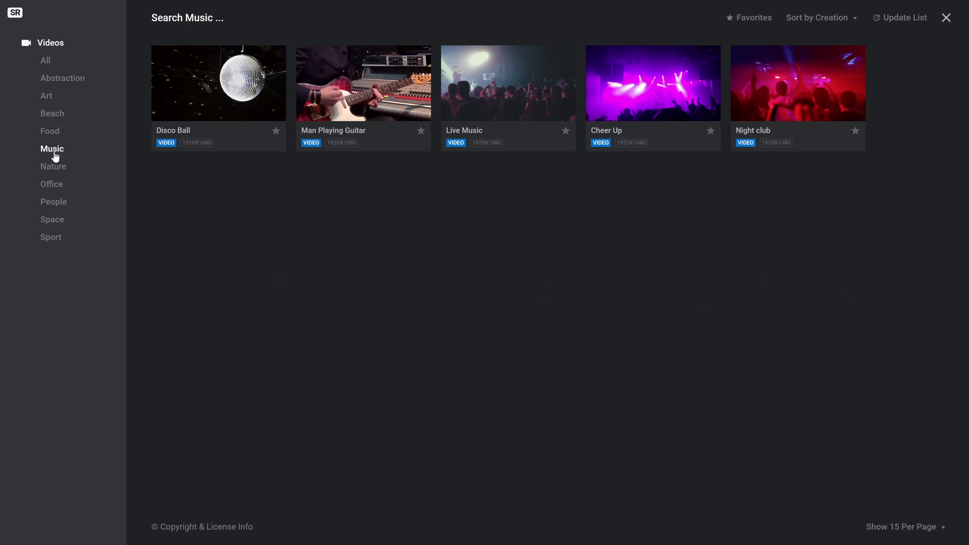
mouse_move(826, 129)
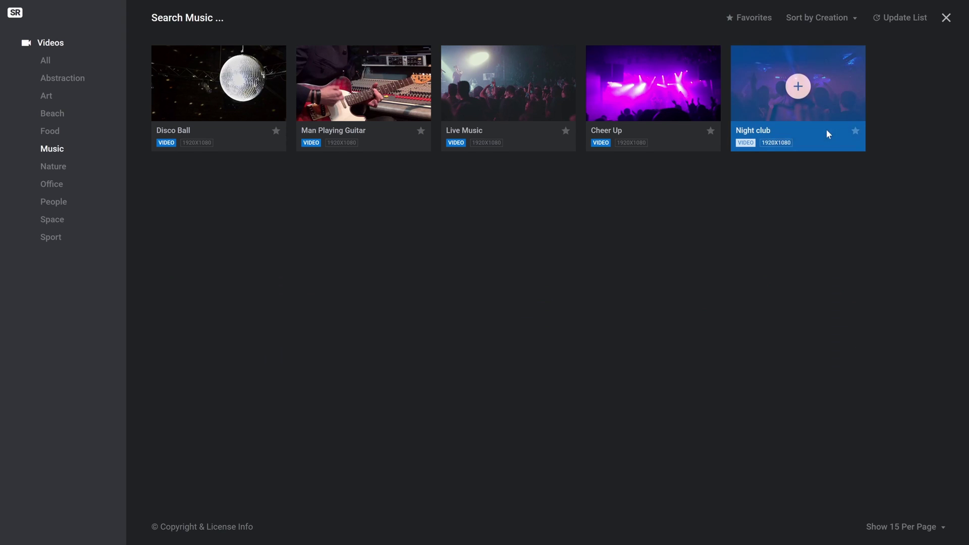
left_click(799, 84)
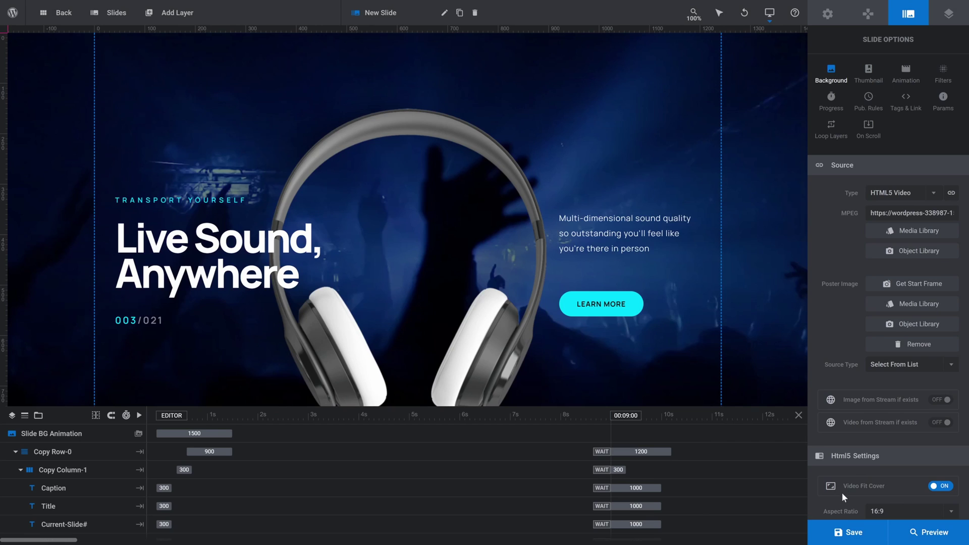
- Save the slider and preview it at the desktop screen size
mouse_move(841, 534)
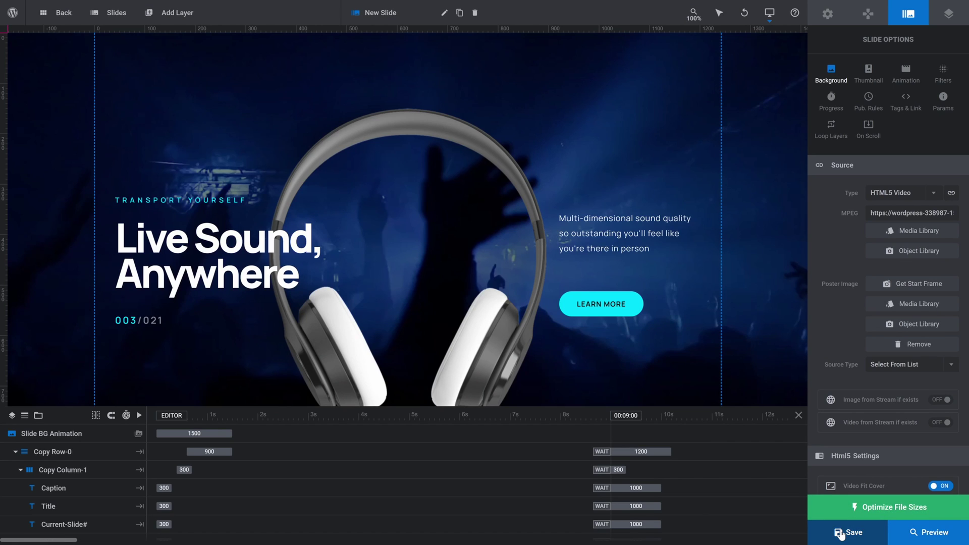
left_click(840, 534)
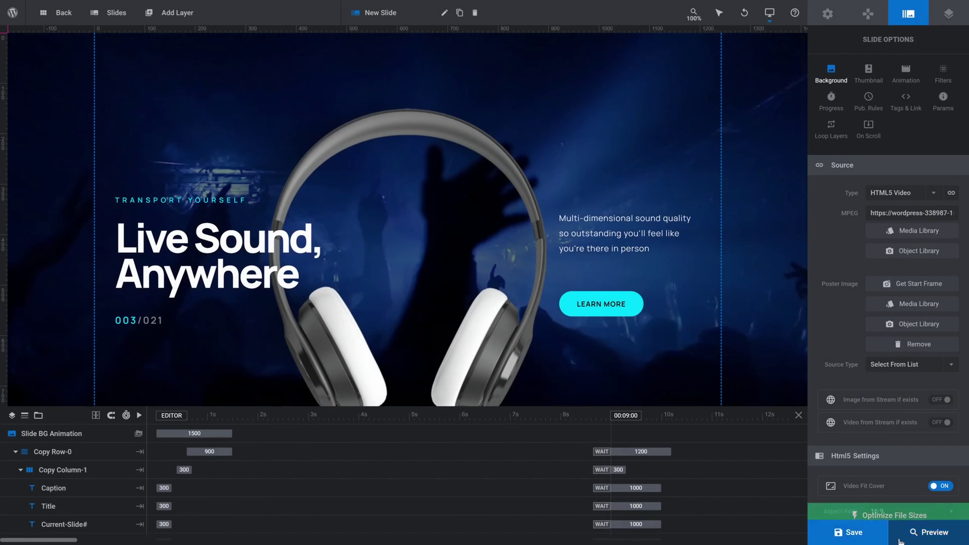
left_click(922, 540)
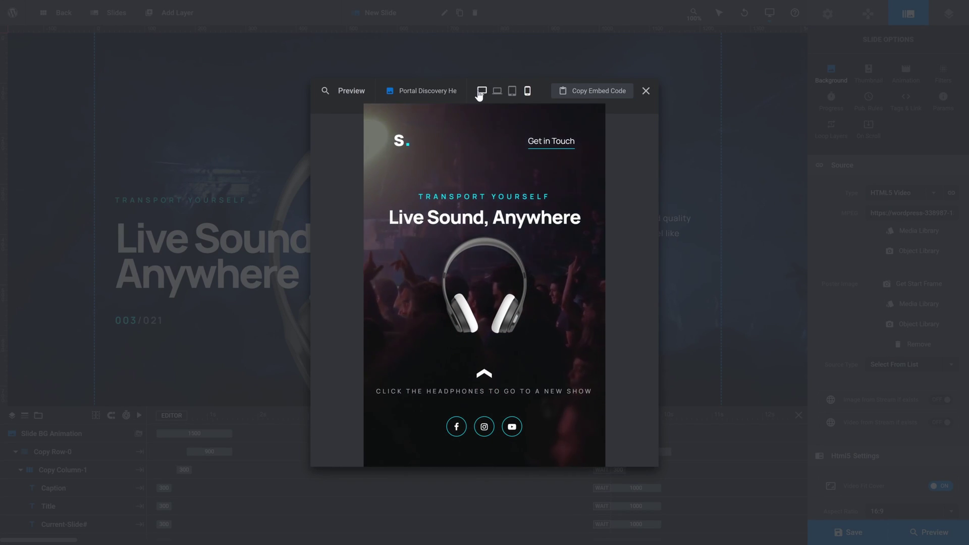
left_click(482, 92)
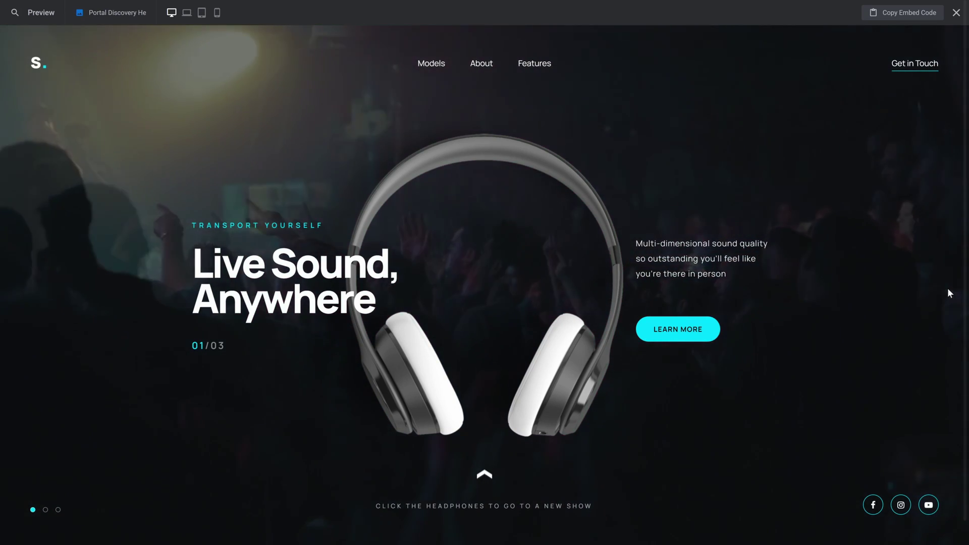
- Test the preview's slide navigation with the third slide bullet and the headphones
left_click(57, 510)
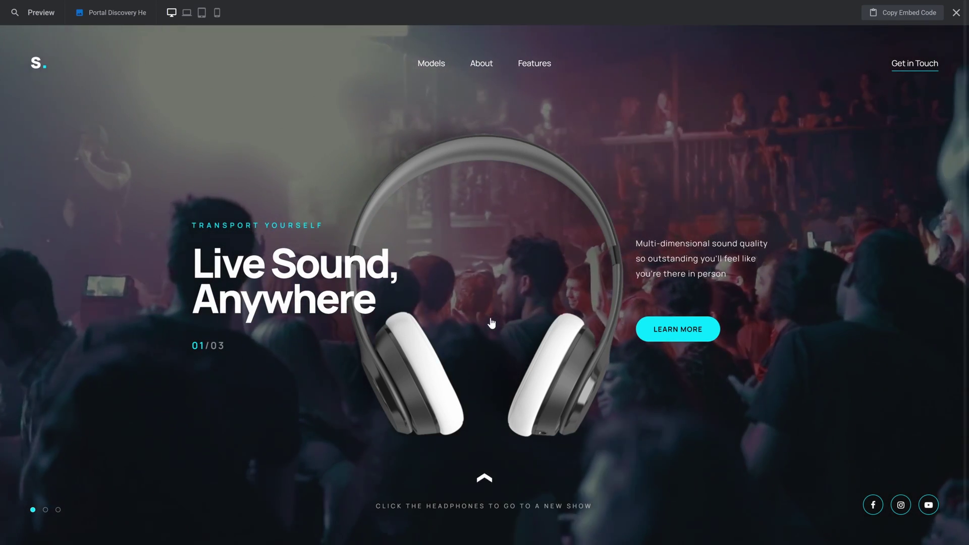
left_click(496, 320)
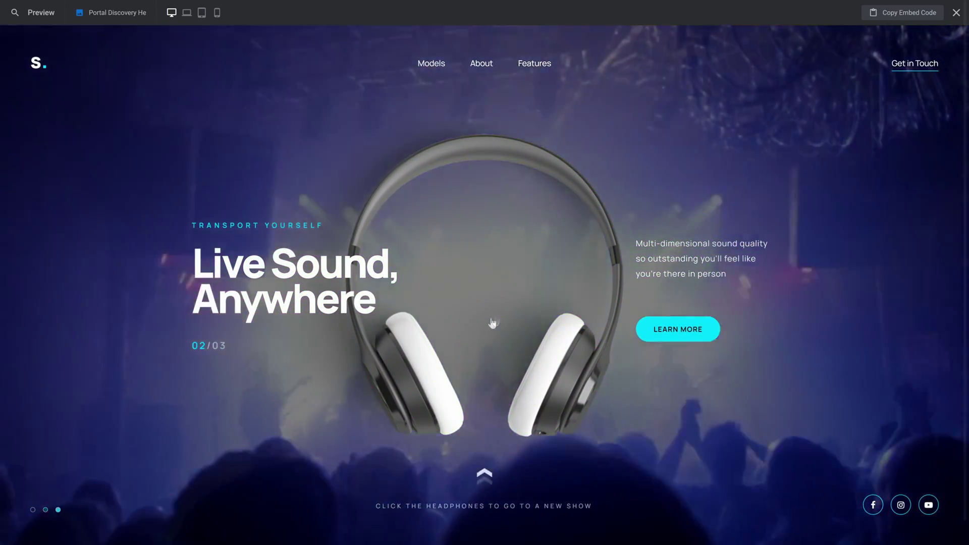
- Advance the previewed slider once with the headphones and test the first, third and second slide bullets, returning to the first slide
left_click(495, 322)
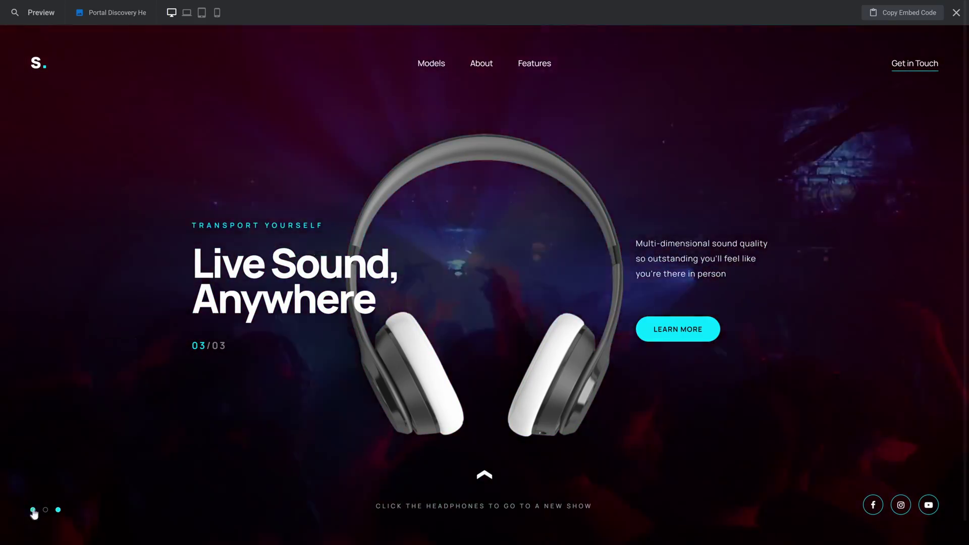
left_click(33, 511)
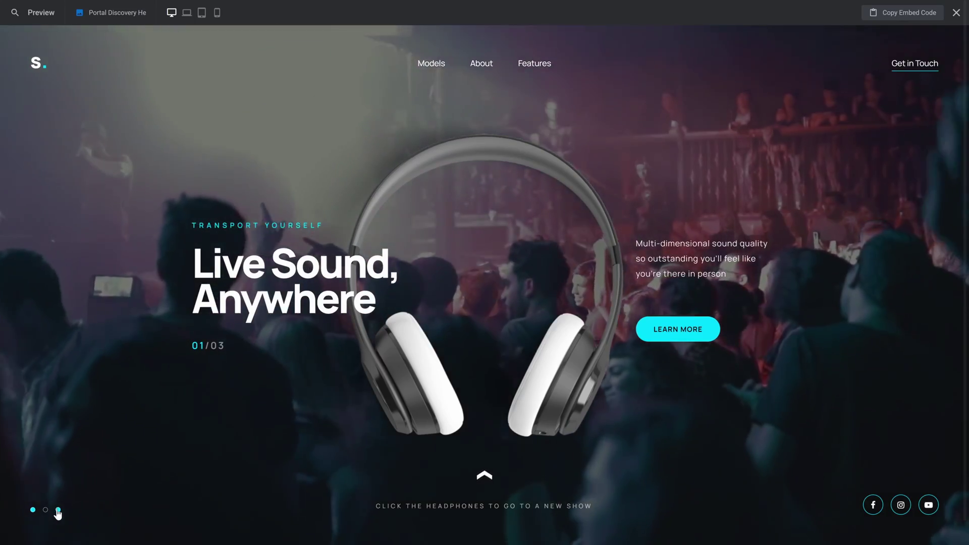
left_click(58, 510)
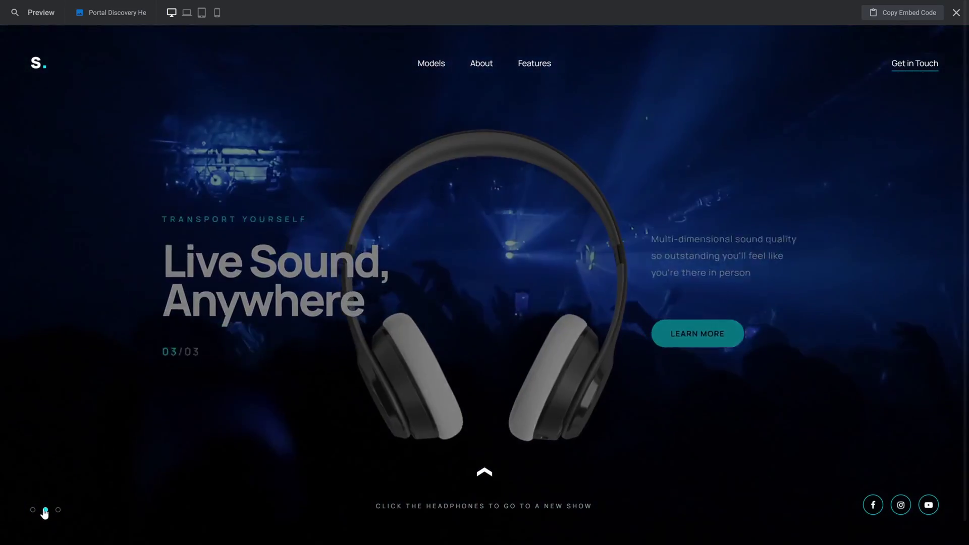
left_click(45, 511)
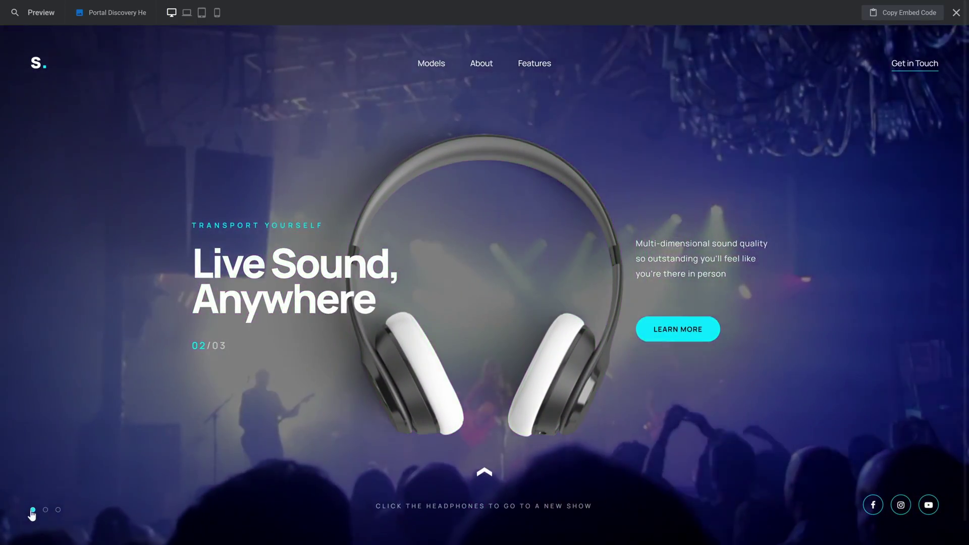
left_click(32, 510)
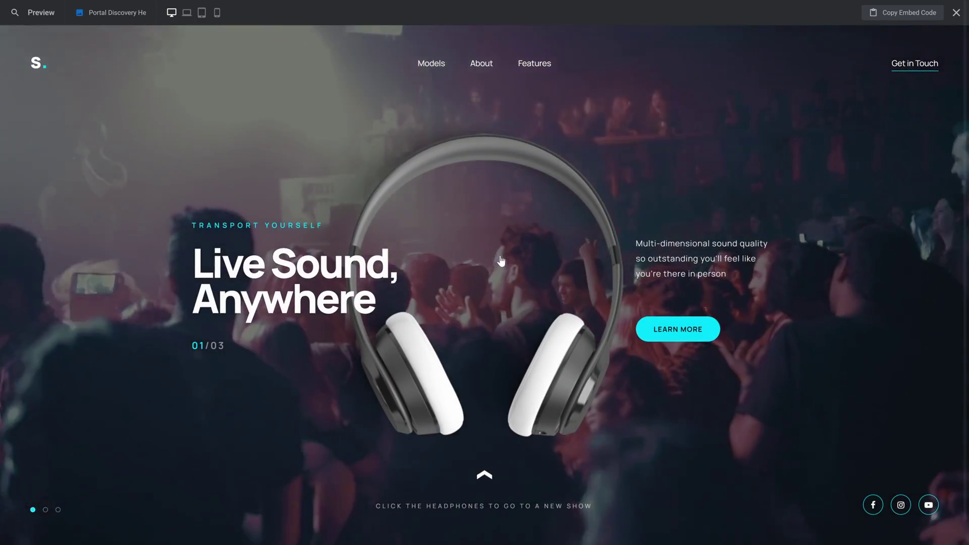
- Cycle repeatedly through the three video slides in the preview using the headphones in the centre
left_click(501, 260)
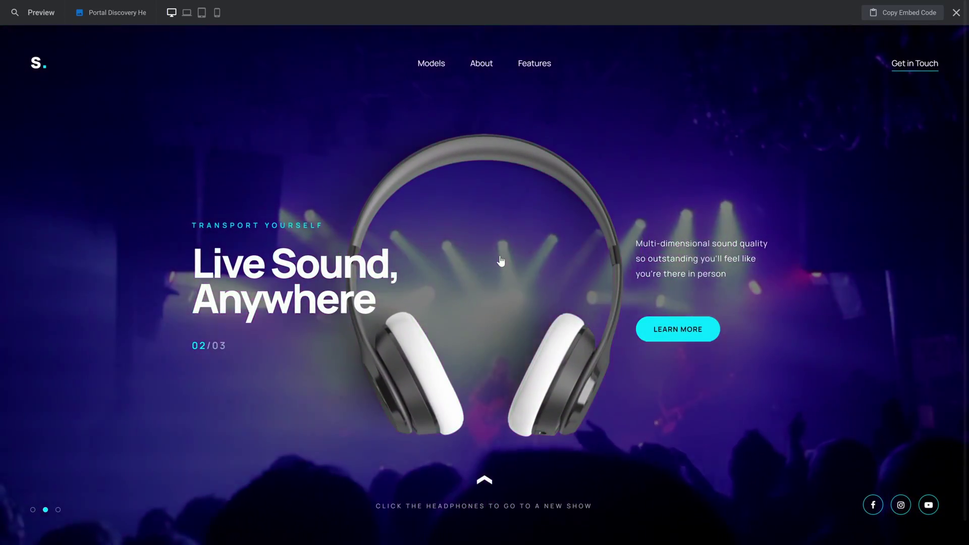
left_click(501, 259)
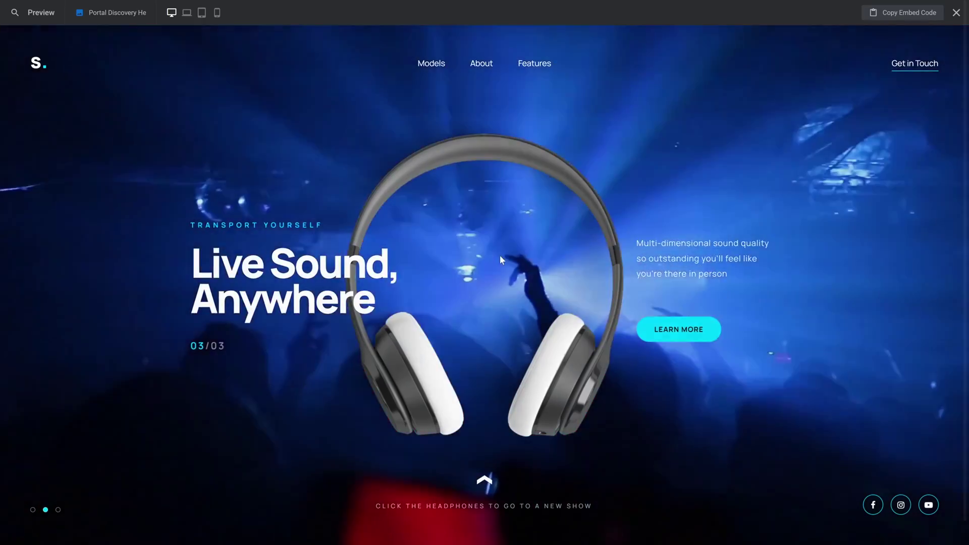
left_click(501, 259)
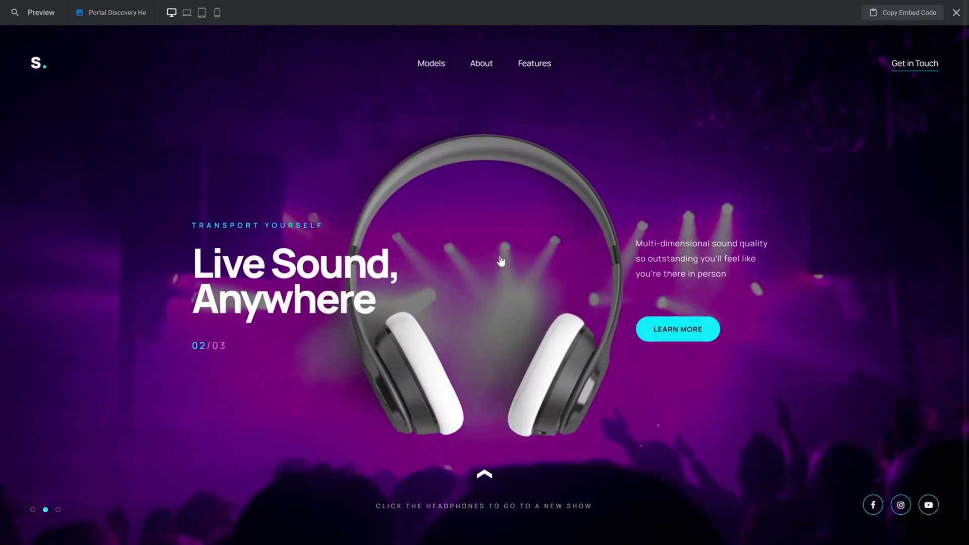
left_click(501, 260)
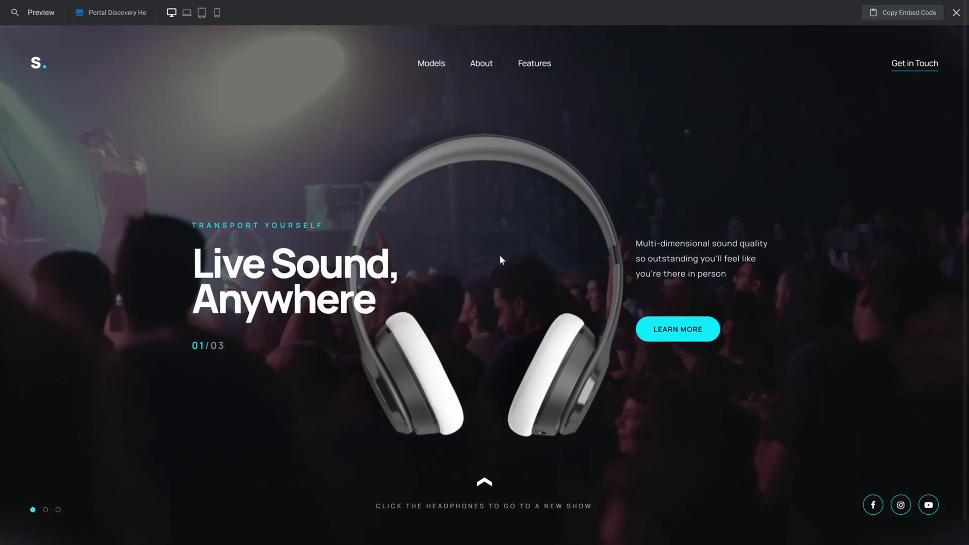